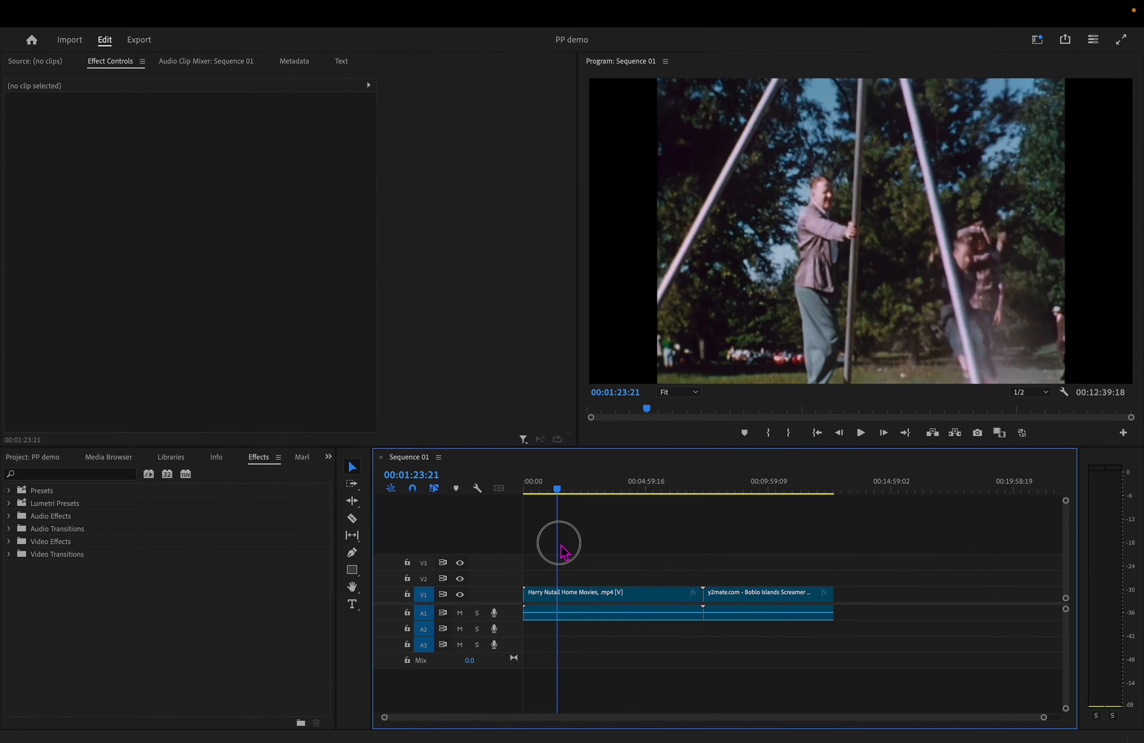
Step: Scrub the playhead back to 00:00:00:00 on the title card and open the Window menu
{"action": "left_click_drag", "start_coordinate": [560, 545], "coordinate": [550, 536]}
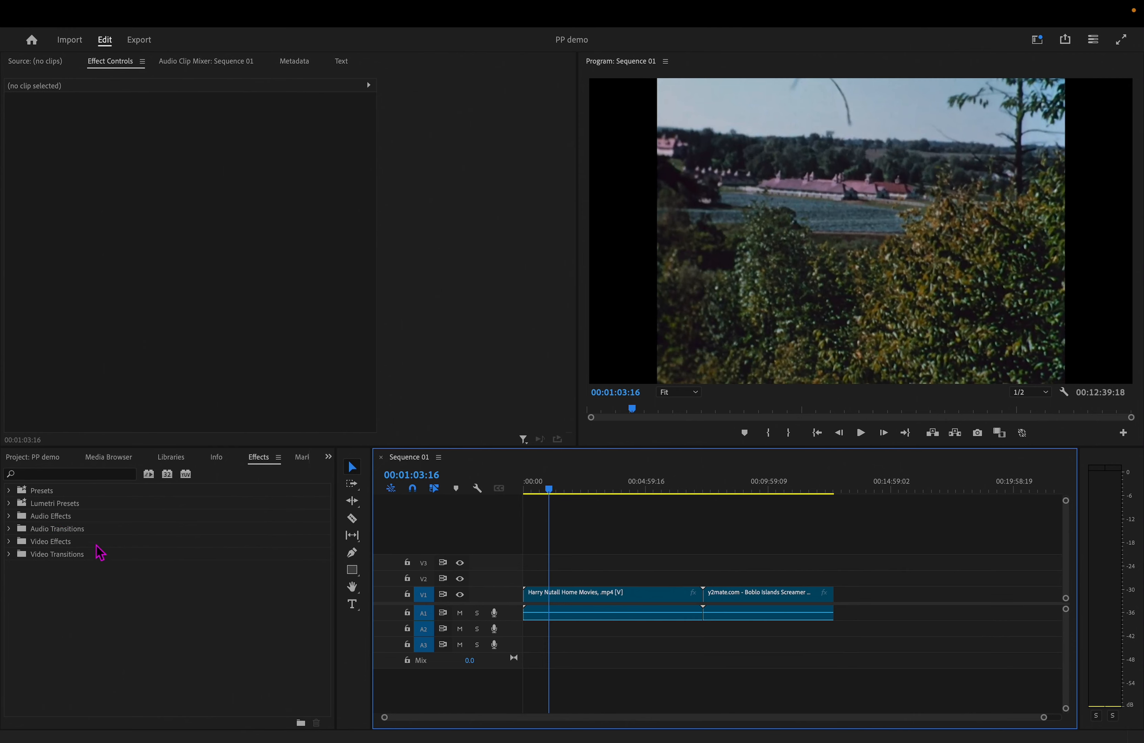
{"action": "left_click_drag", "start_coordinate": [550, 492], "coordinate": [526, 490]}
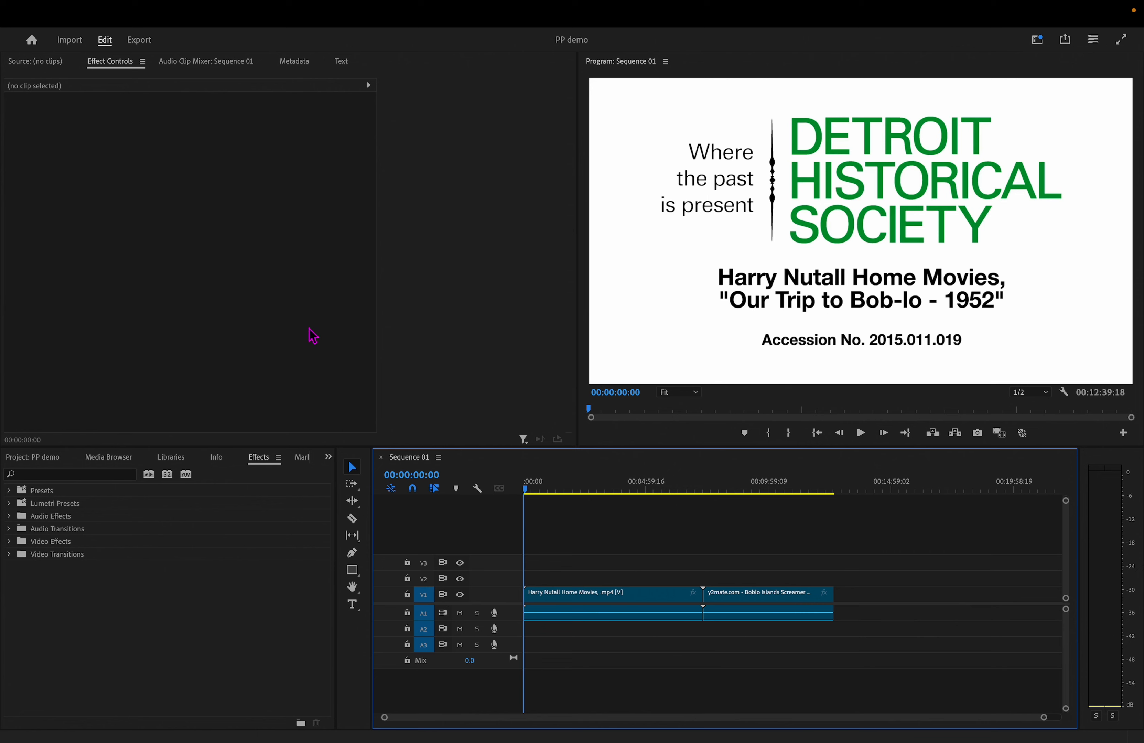
{"action": "mouse_move", "coordinate": [104, 5]}
{"action": "left_click", "coordinate": [413, 15]}
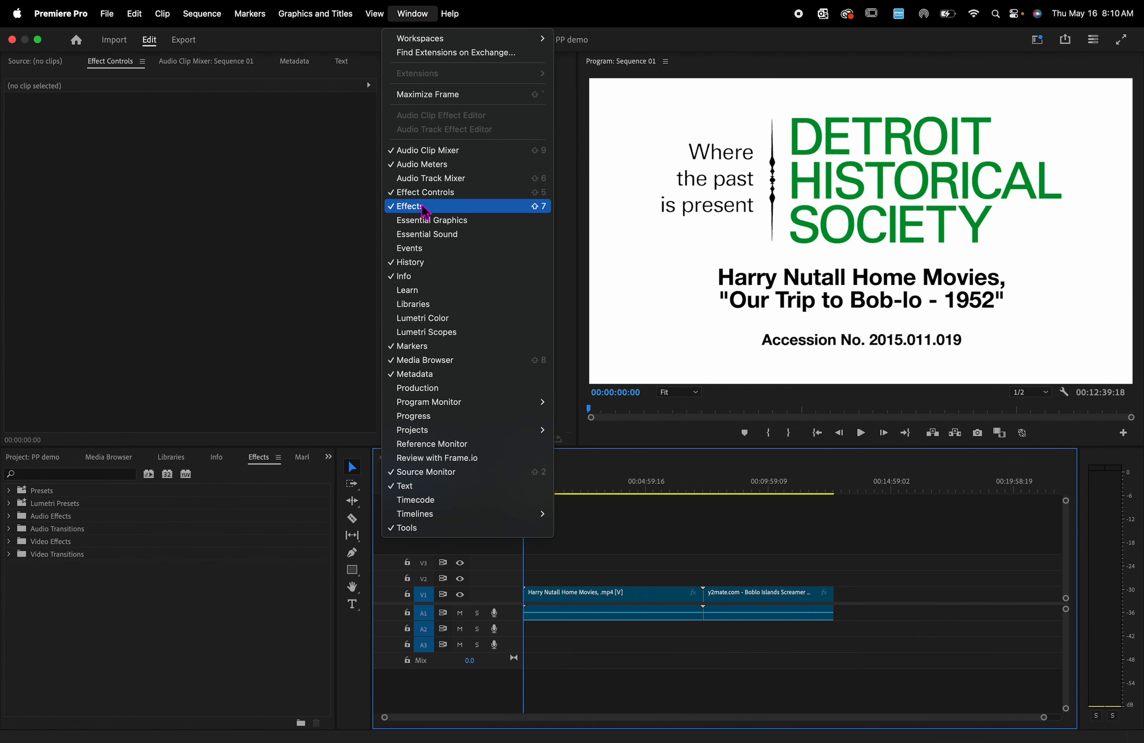
Step: Show the Effects panel in the lower panel group
{"action": "left_click", "coordinate": [132, 544]}
{"action": "left_click", "coordinate": [48, 463]}
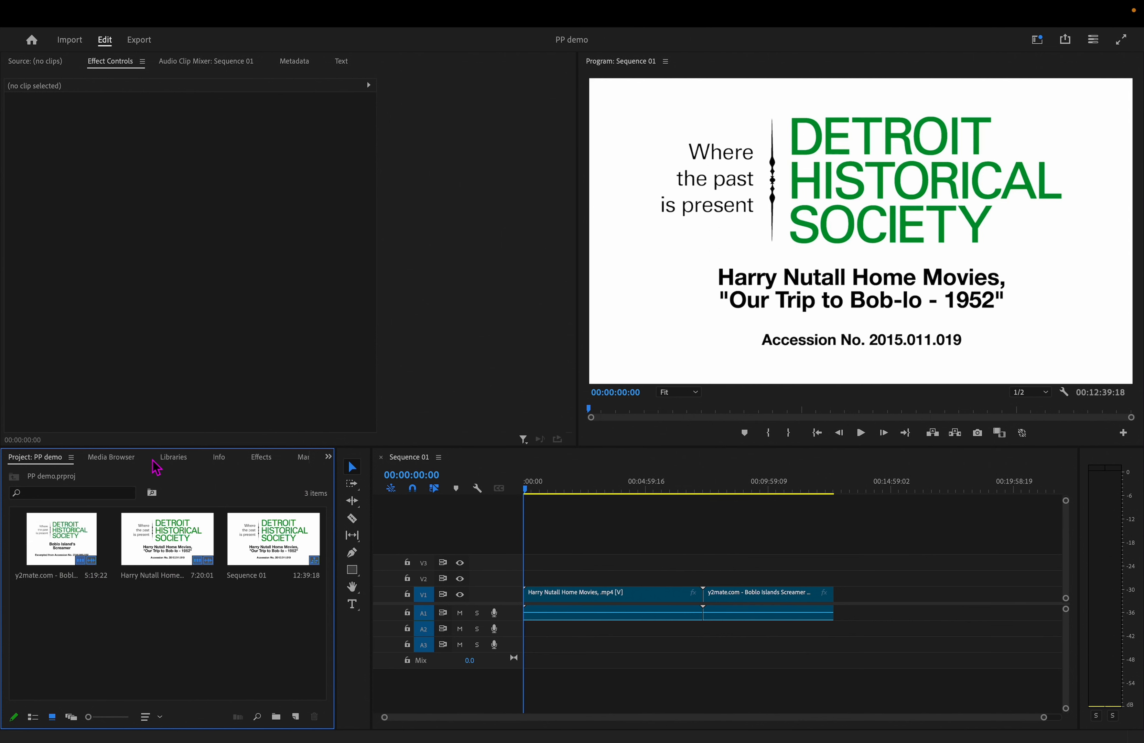
{"action": "left_click", "coordinate": [262, 457]}
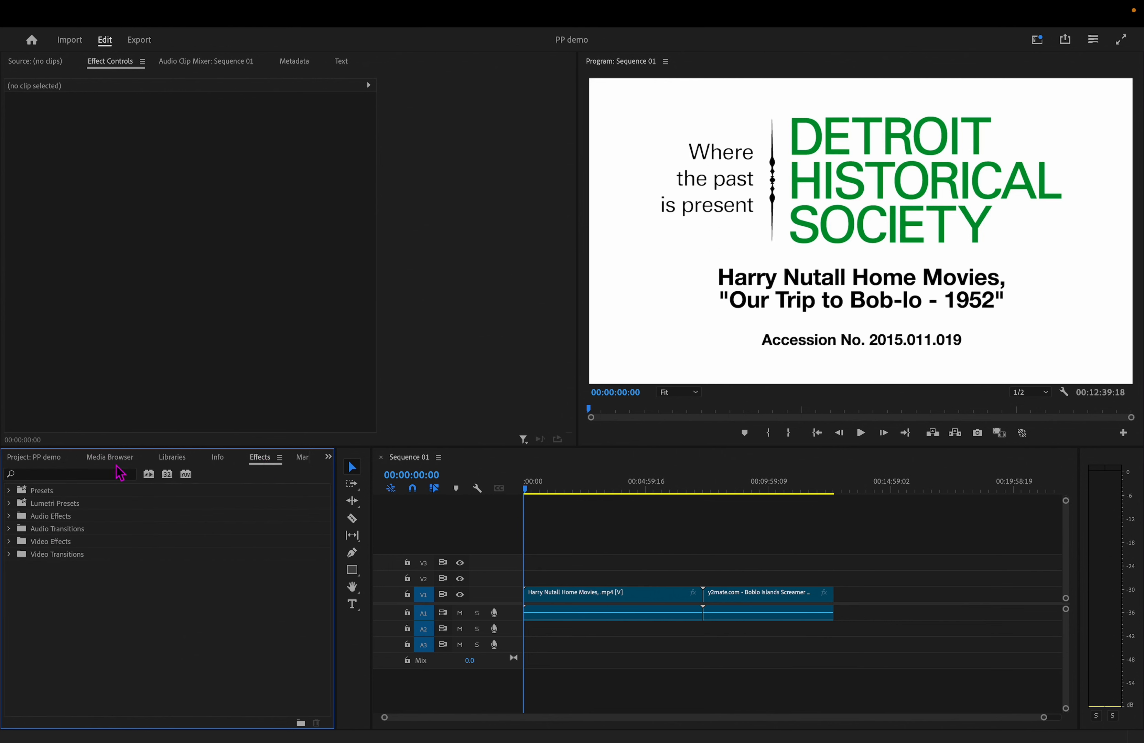
{"action": "left_click", "coordinate": [217, 457]}
{"action": "left_click", "coordinate": [173, 457]}
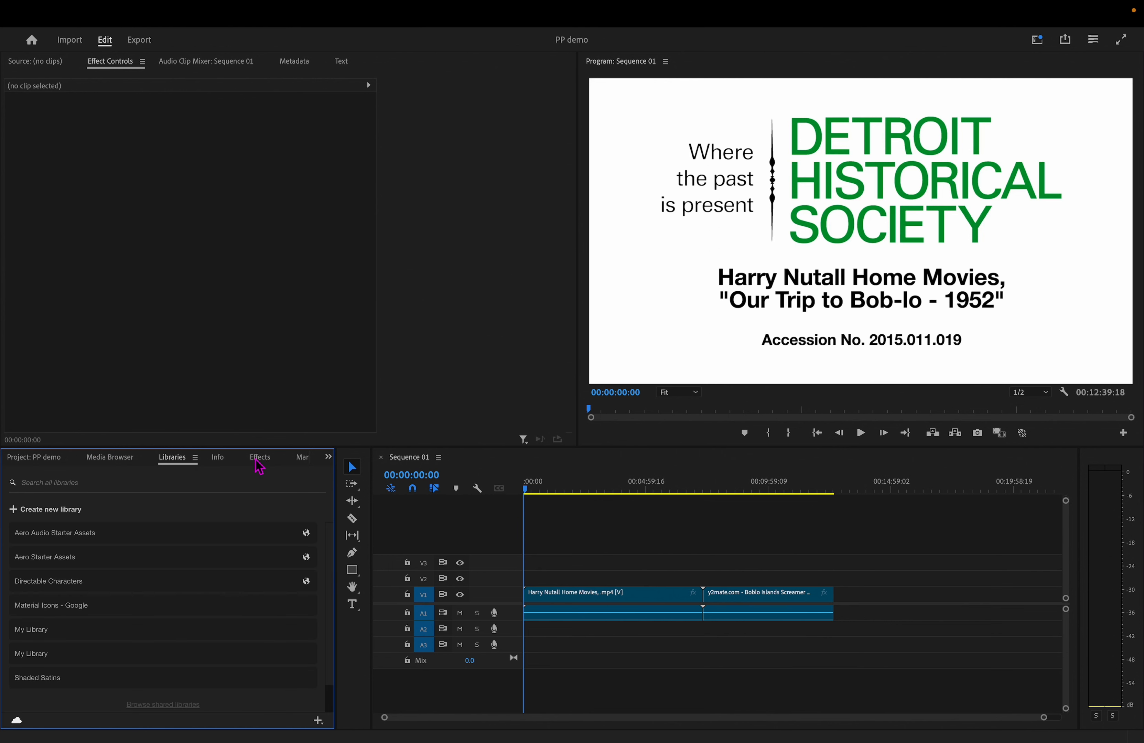
{"action": "left_click", "coordinate": [260, 457]}
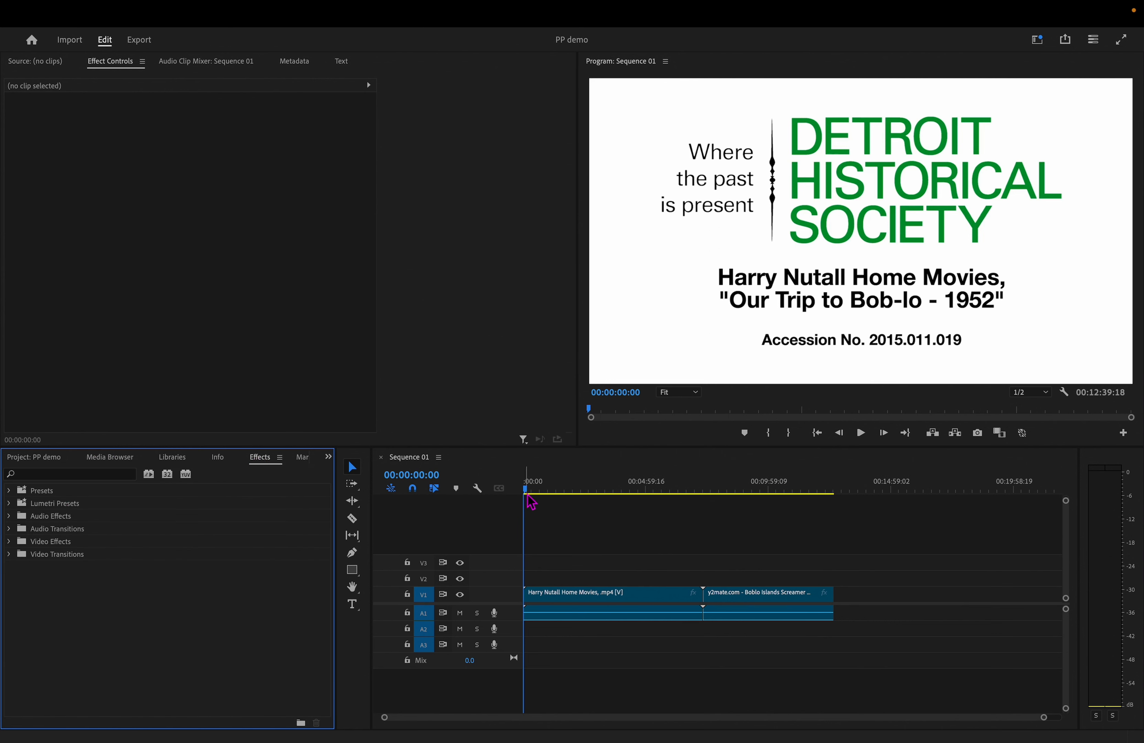
Step: Preview the opening footage, show Effect Controls, and mute audio track A1
{"action": "left_click_drag", "start_coordinate": [531, 500], "coordinate": [474, 149]}
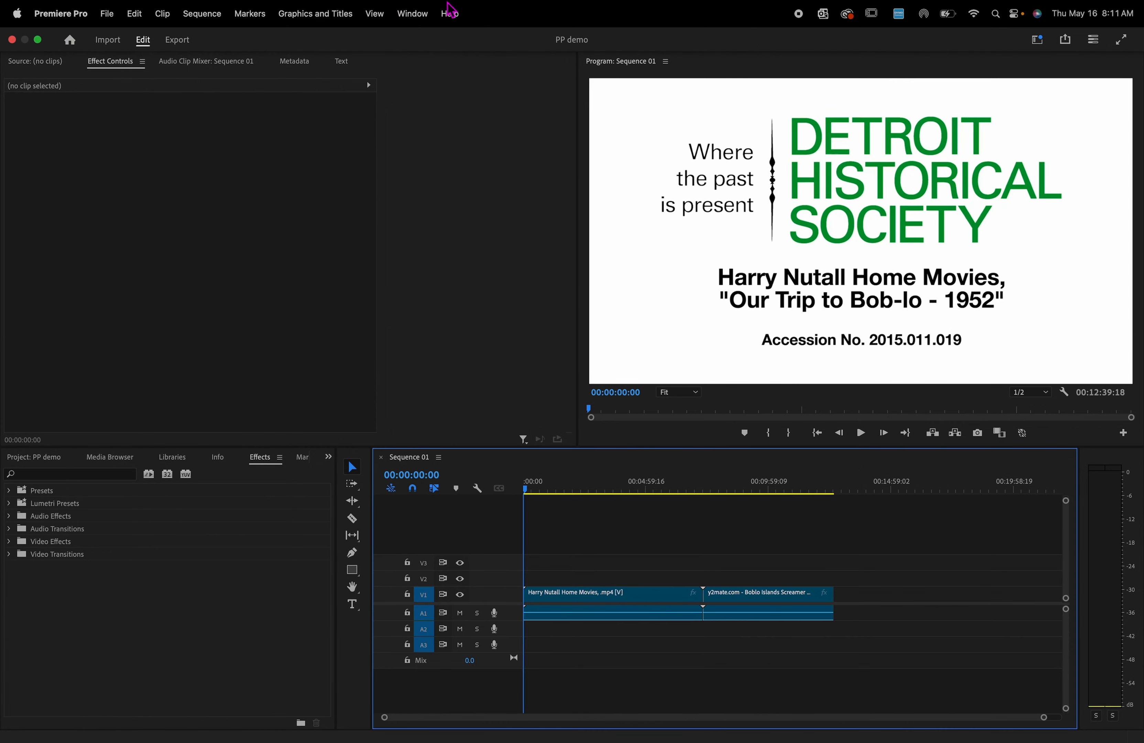
{"action": "left_click", "coordinate": [428, 19]}
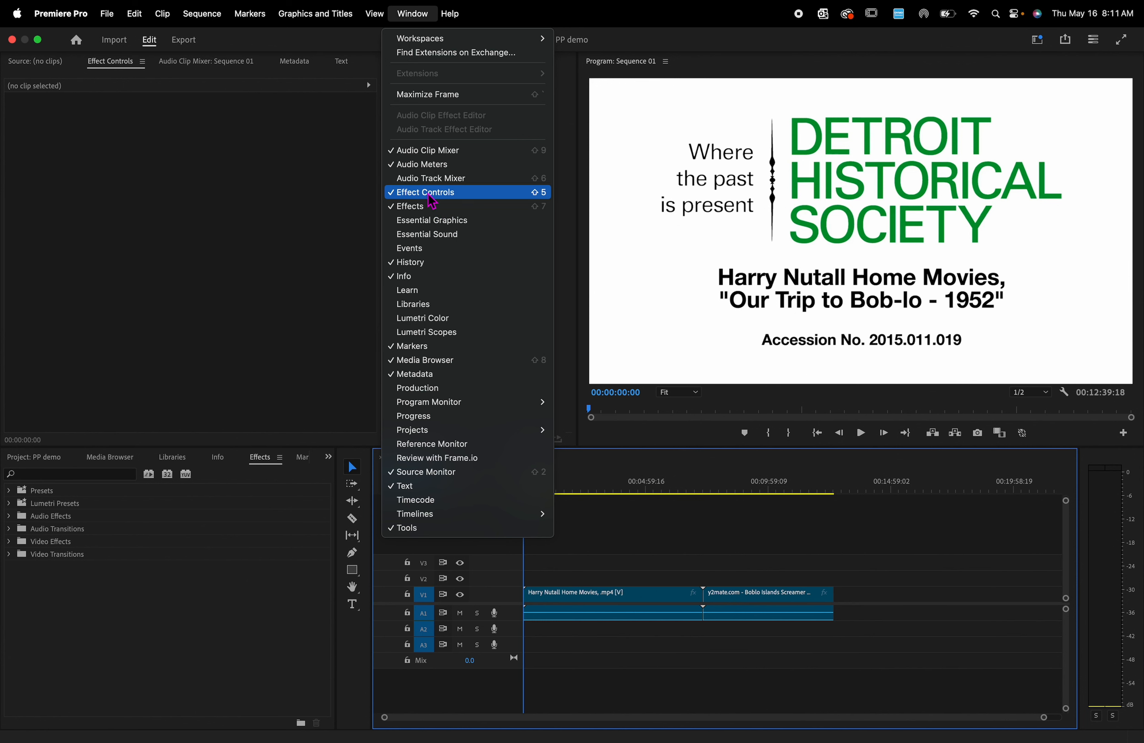
{"action": "left_click", "coordinate": [289, 621]}
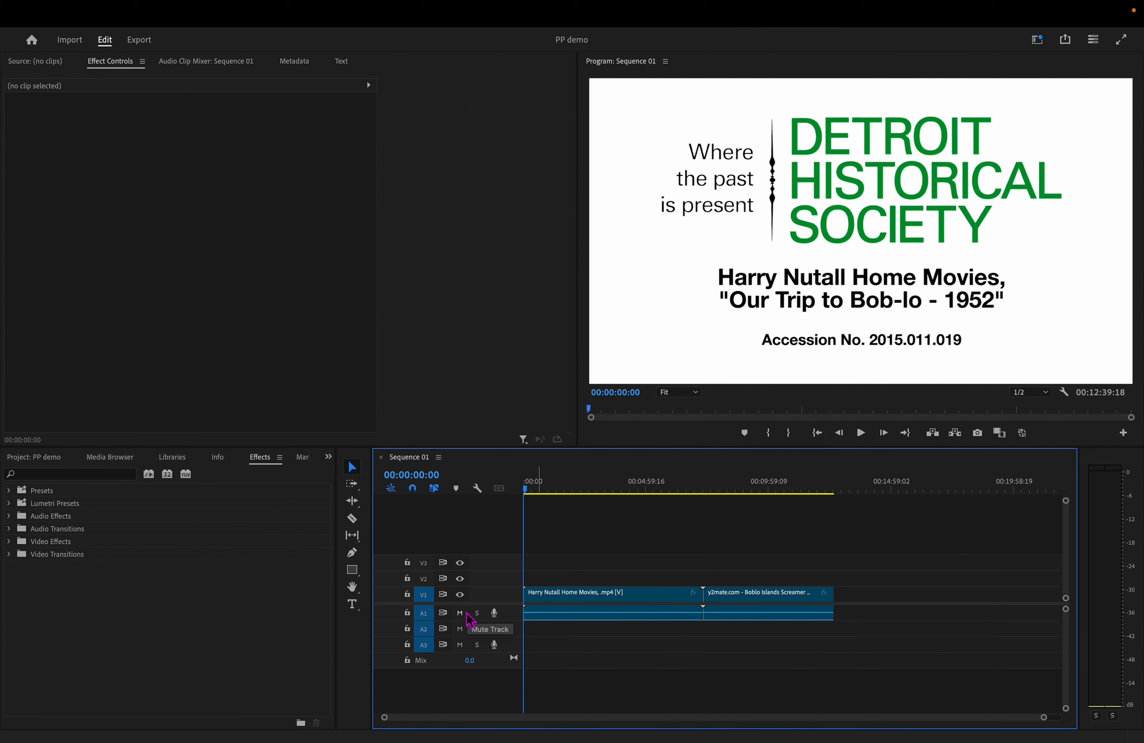
{"action": "left_click", "coordinate": [862, 433]}
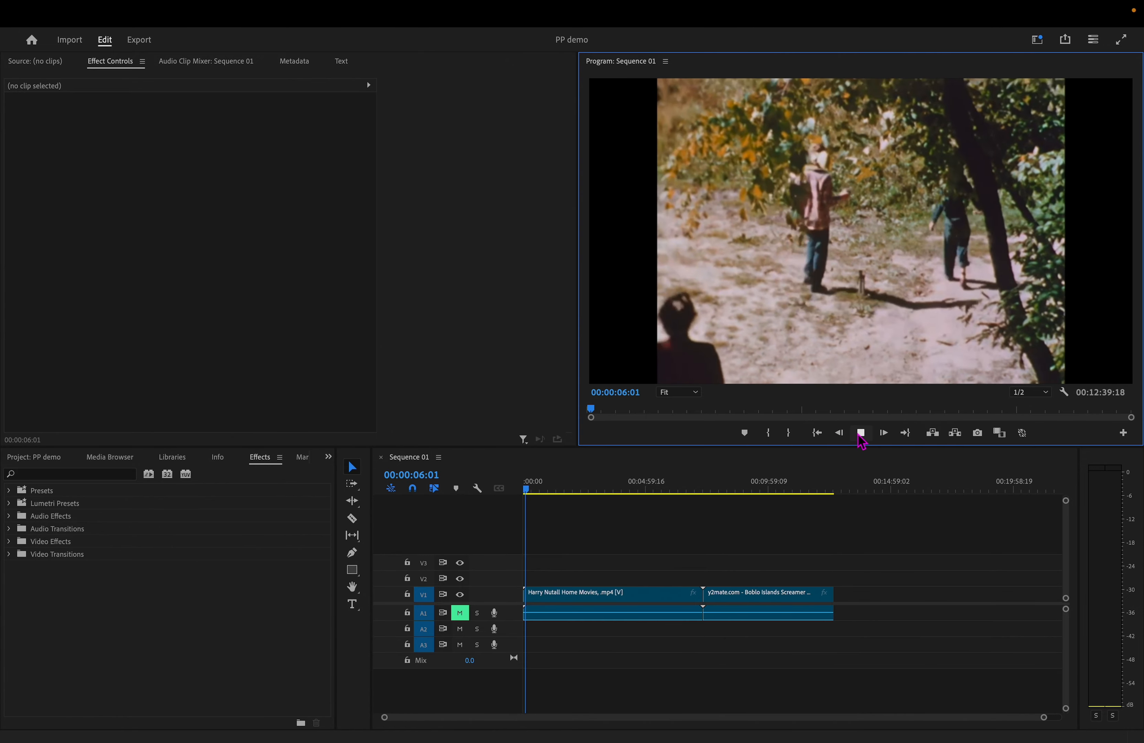
Step: Apply Dip to Black from Video Transitions > Dissolve at the first clip's start
{"action": "key", "text": "space"}
{"action": "left_click_drag", "start_coordinate": [528, 485], "coordinate": [458, 491]}
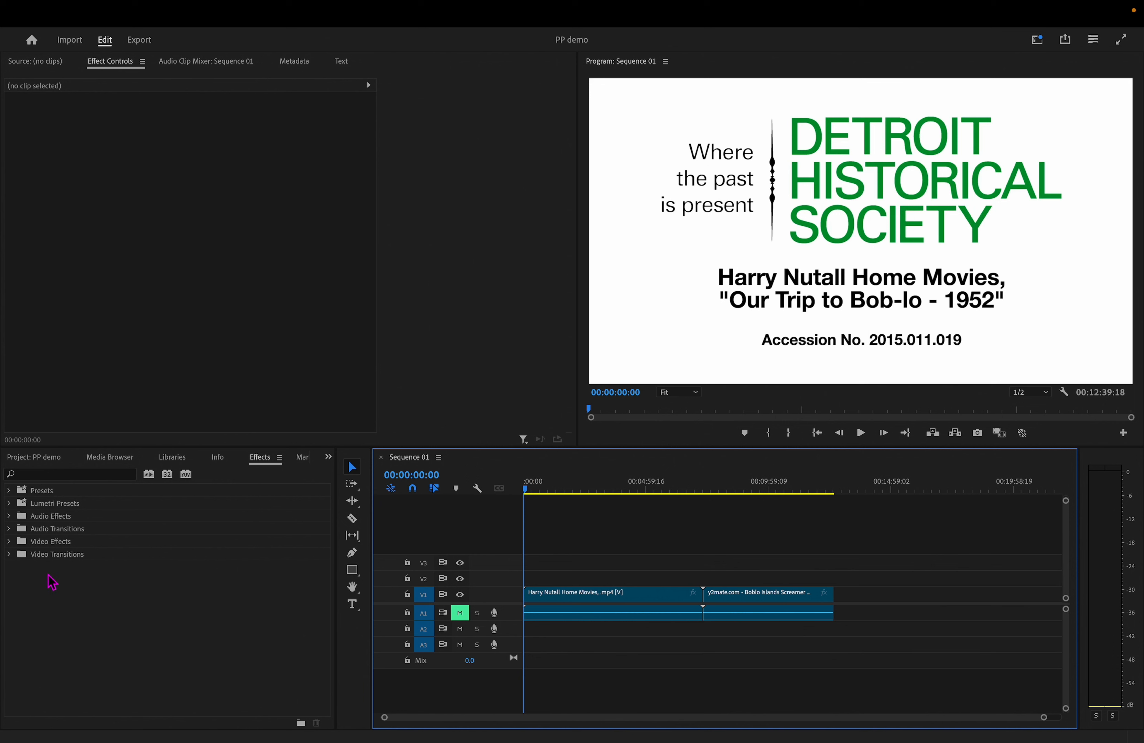
{"action": "left_click", "coordinate": [10, 554]}
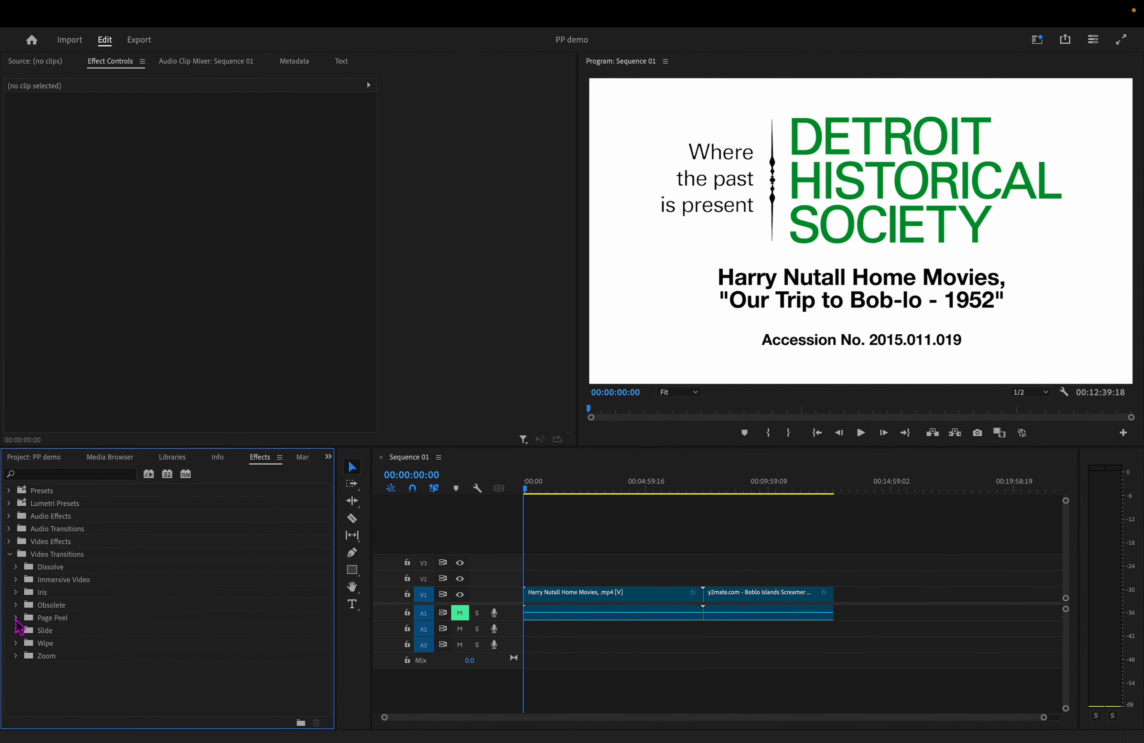
{"action": "left_click", "coordinate": [16, 567]}
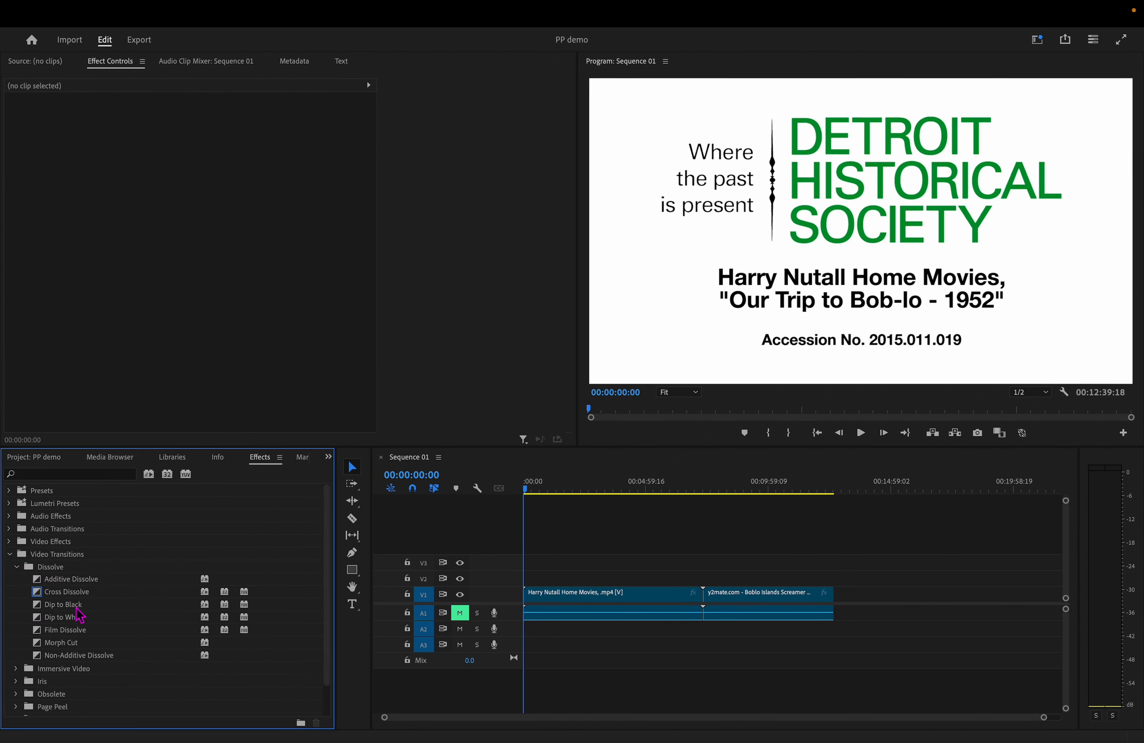
{"action": "mouse_move", "coordinate": [77, 606]}
{"action": "left_mouse_down"}
{"action": "mouse_move", "coordinate": [523, 597]}
{"action": "mouse_move", "coordinate": [534, 607]}
{"action": "mouse_move", "coordinate": [133, 585]}
{"action": "mouse_move", "coordinate": [85, 613]}
{"action": "left_mouse_up"}
{"action": "left_click", "coordinate": [18, 568]}
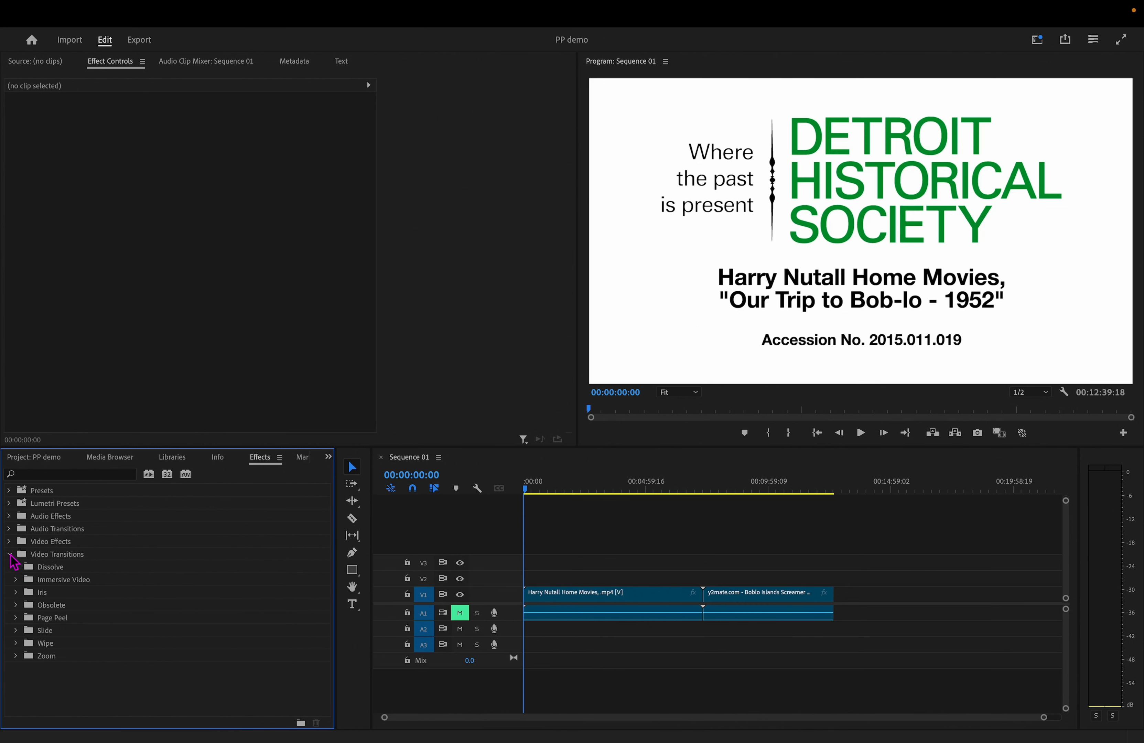
{"action": "left_click", "coordinate": [16, 567]}
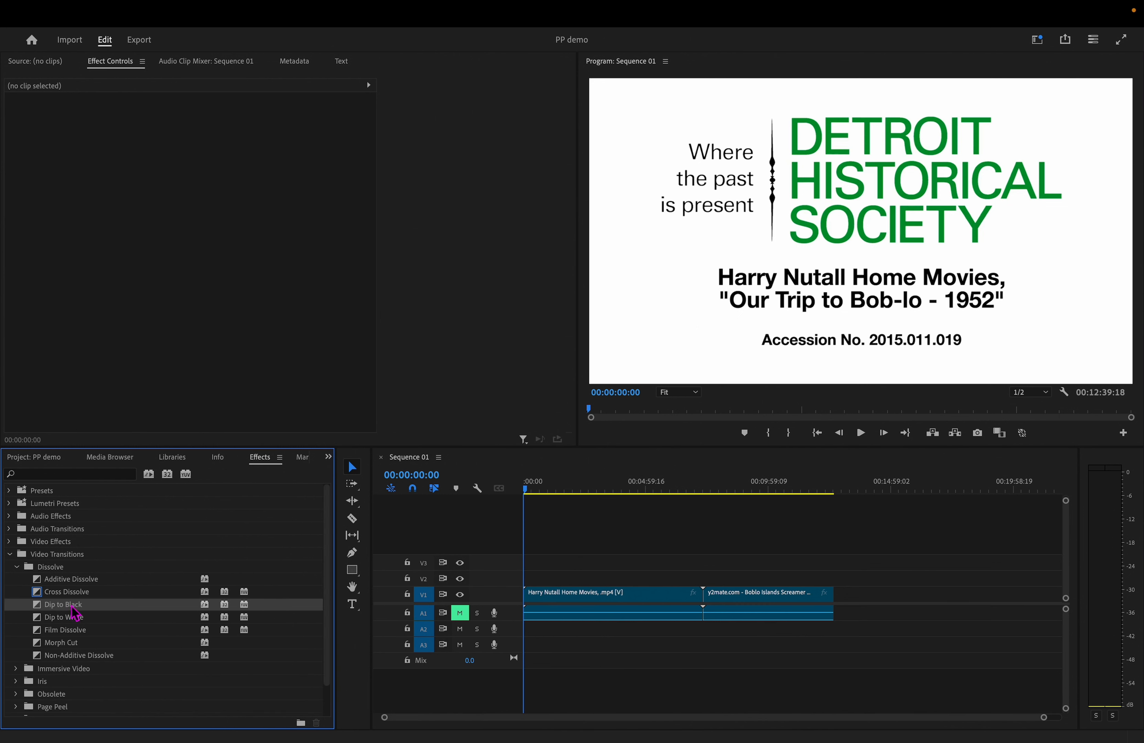
{"action": "mouse_move", "coordinate": [68, 605]}
{"action": "left_mouse_down"}
{"action": "mouse_move", "coordinate": [542, 607]}
{"action": "mouse_move", "coordinate": [528, 599]}
{"action": "mouse_move", "coordinate": [536, 611]}
{"action": "left_mouse_up"}
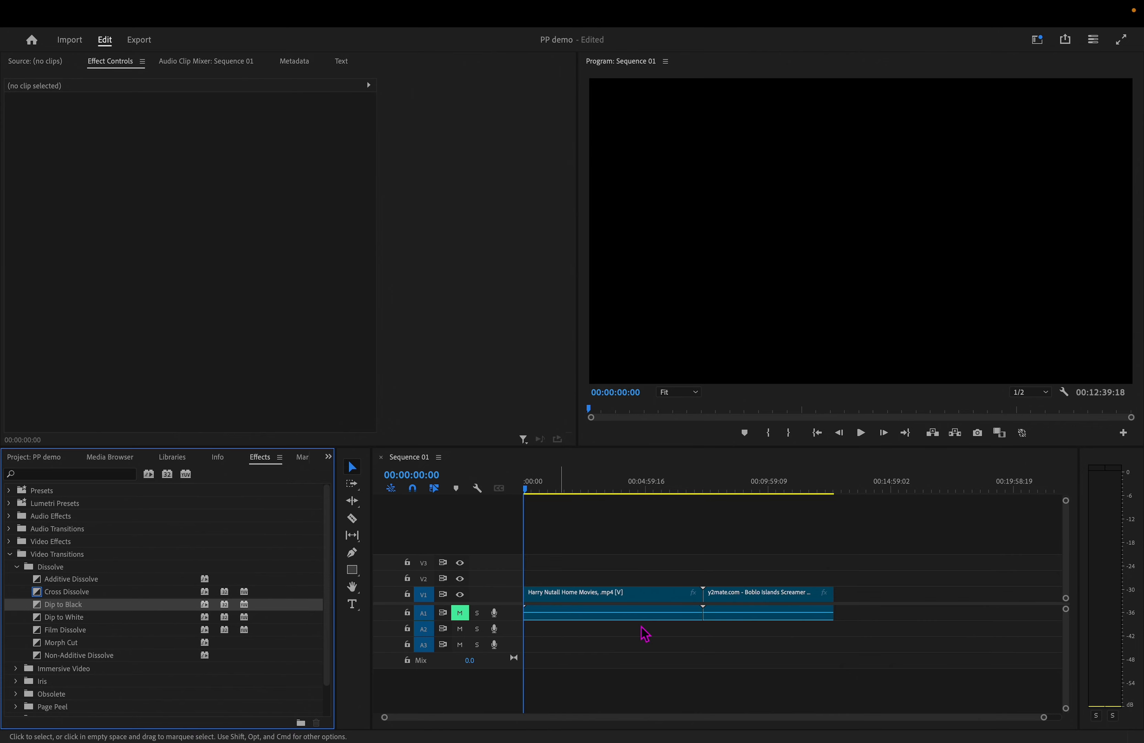
Step: Lengthen the Dip to Black transition, preview the fade-in, then undo it
{"action": "left_click_drag", "start_coordinate": [1044, 718], "coordinate": [766, 715]}
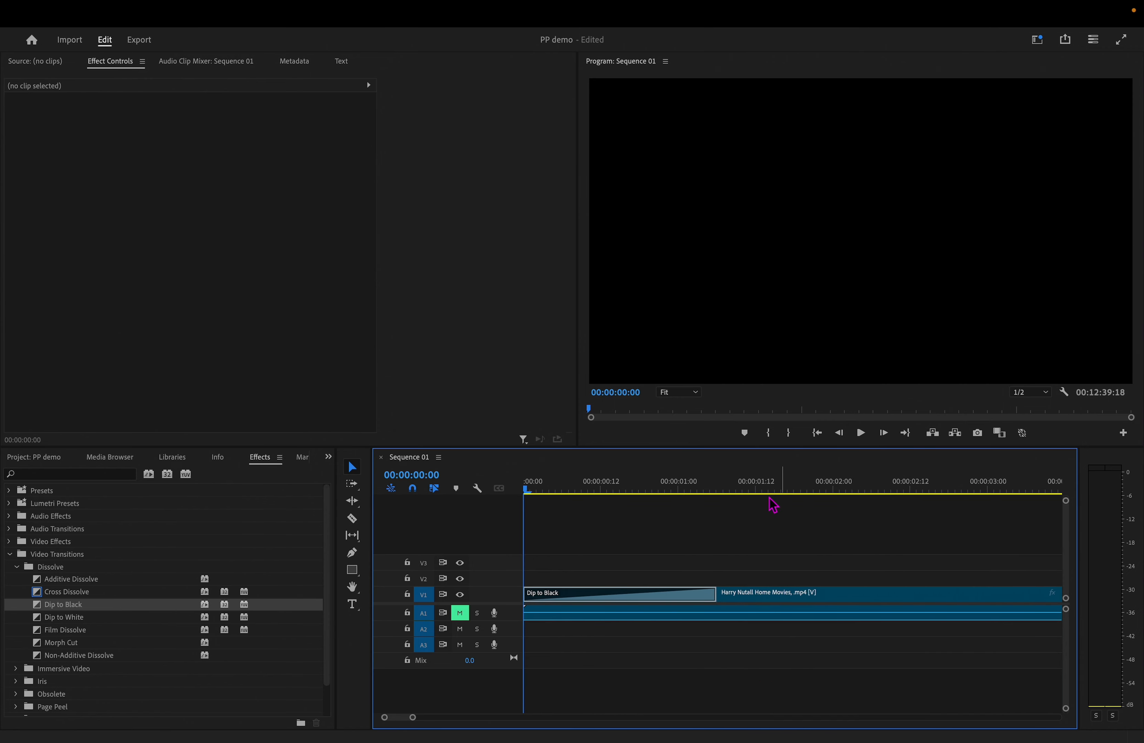
{"action": "left_click_drag", "start_coordinate": [716, 593], "coordinate": [909, 594]}
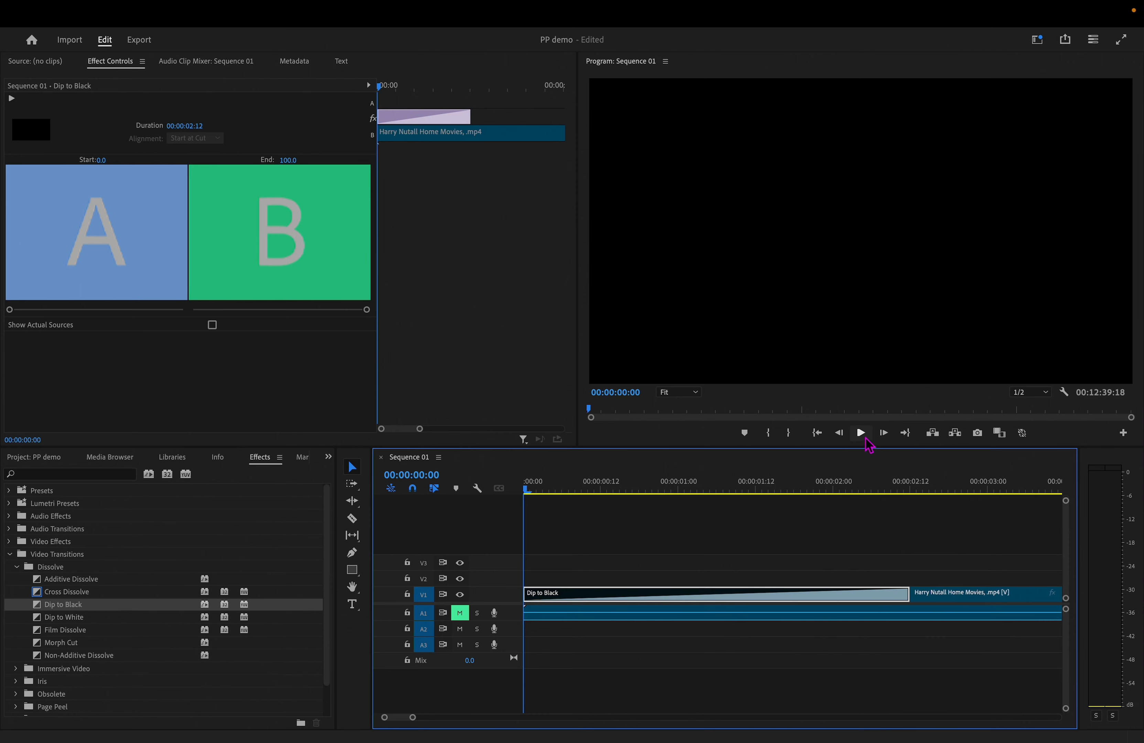
{"action": "left_click", "coordinate": [863, 436]}
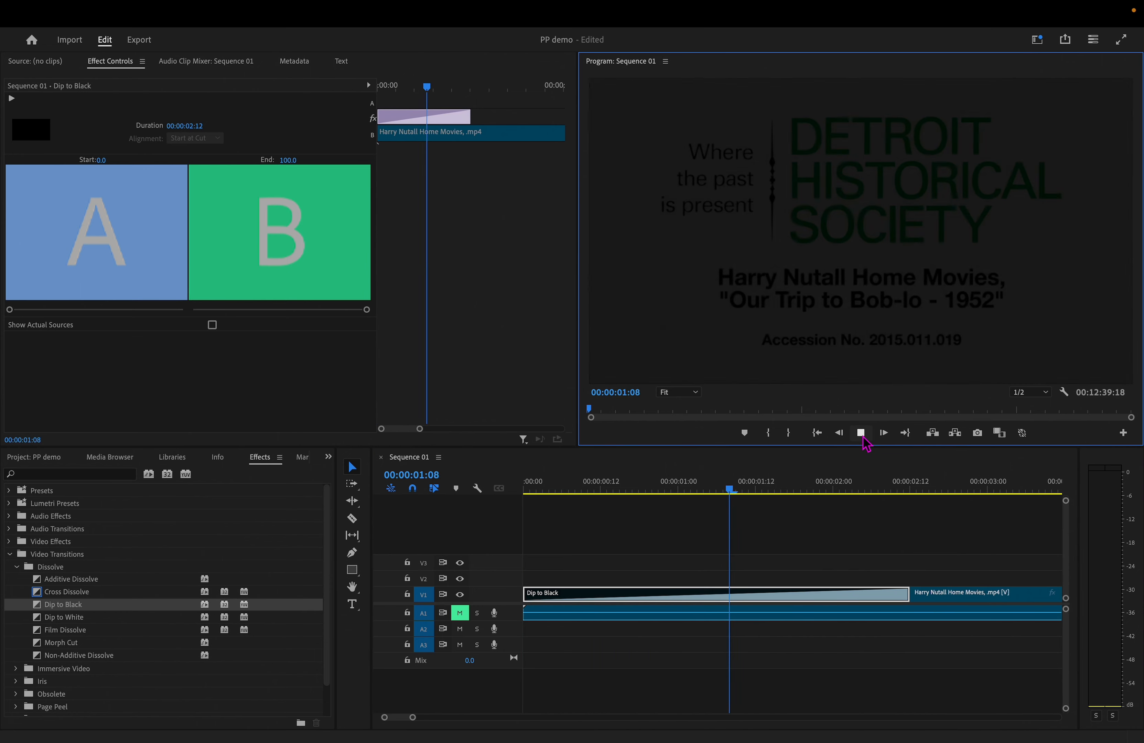
{"action": "left_click", "coordinate": [861, 434]}
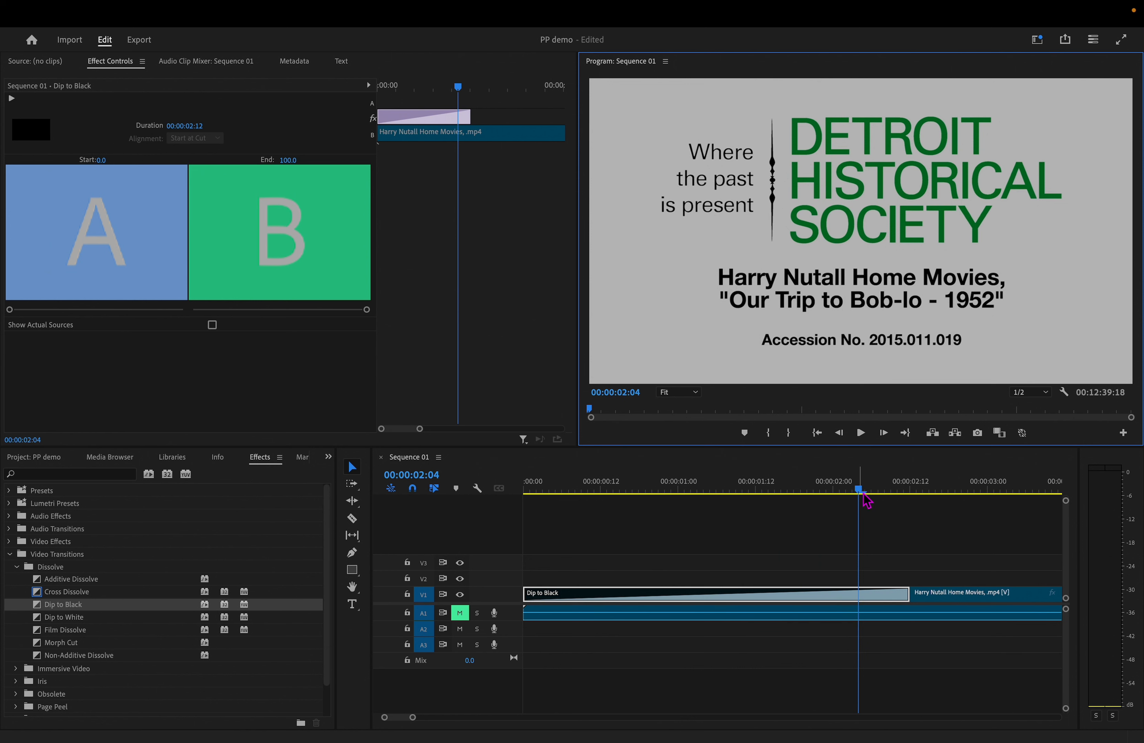
{"action": "left_click", "coordinate": [459, 512]}
{"action": "key", "text": "Home"}
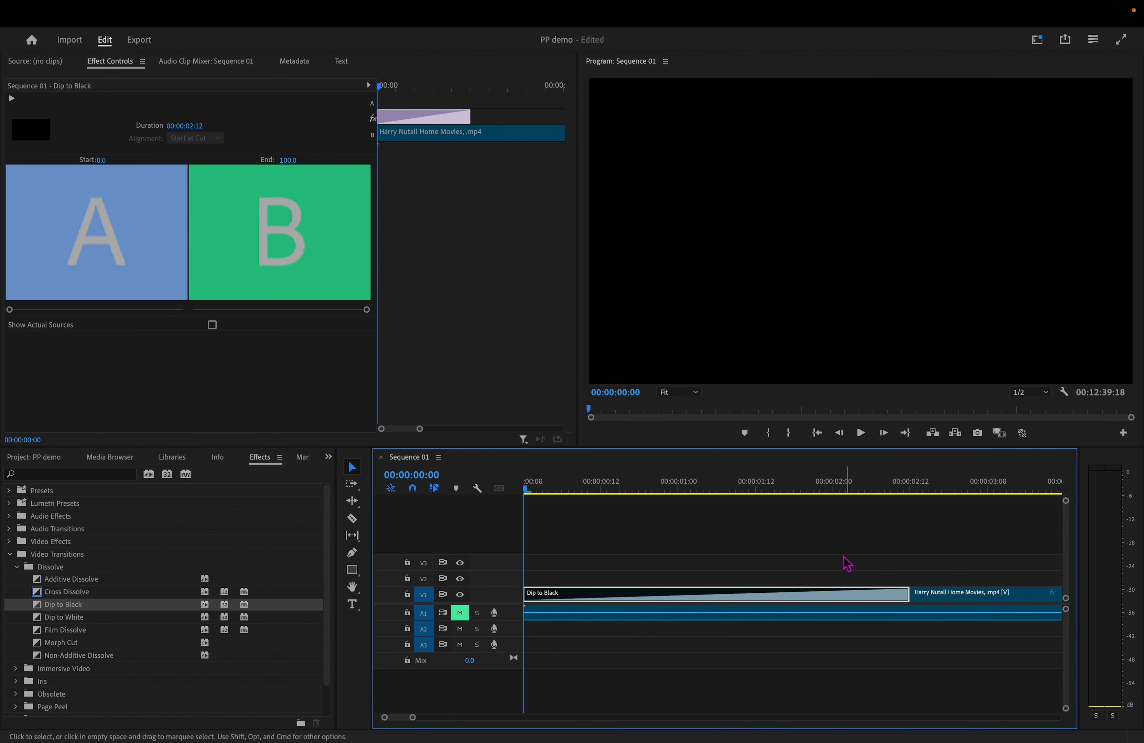
{"action": "key", "text": "super+z"}
{"action": "key", "text": "super+z"}
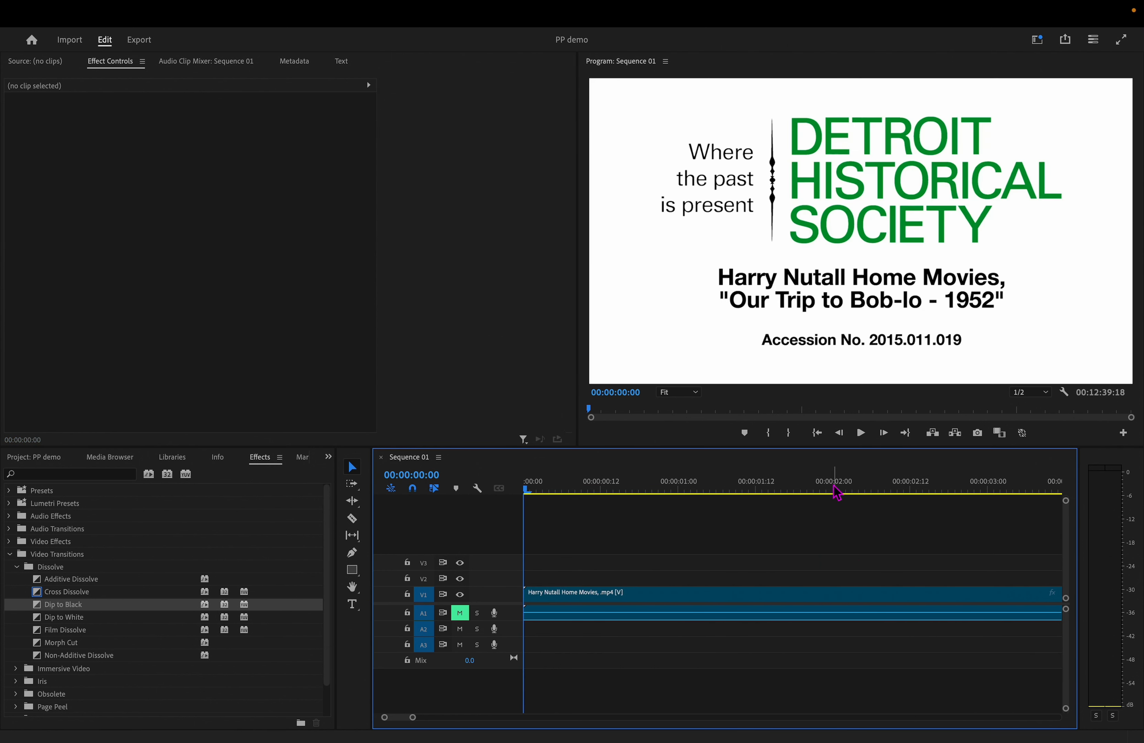
Step: Apply the Slide transition at the home-movie clip's start
{"action": "left_click", "coordinate": [861, 433]}
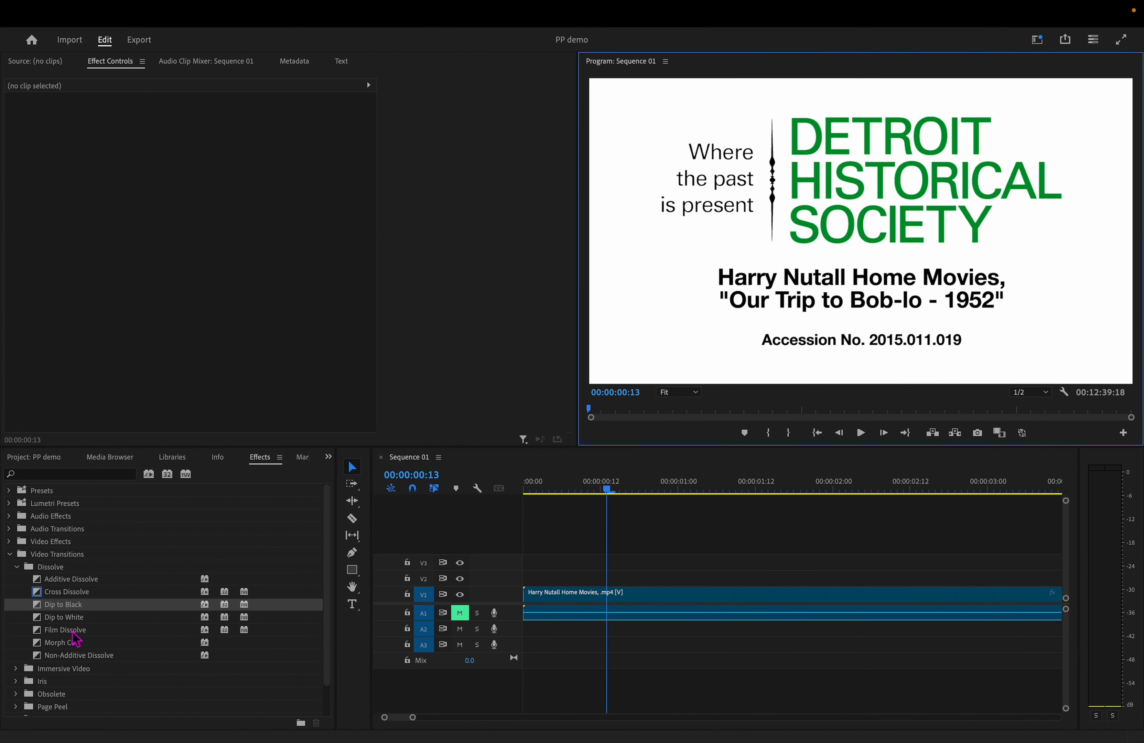
{"action": "scroll", "coordinate": [32, 688], "scroll_direction": "down", "scroll_amount": 2}
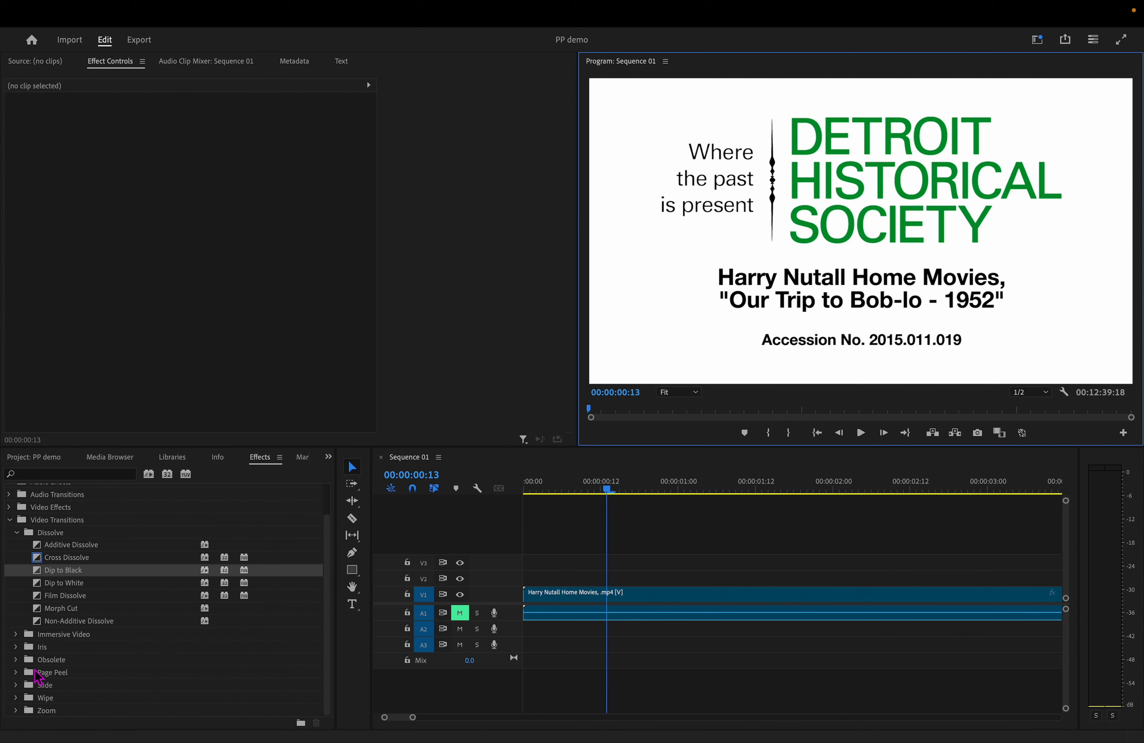
{"action": "left_click", "coordinate": [20, 690]}
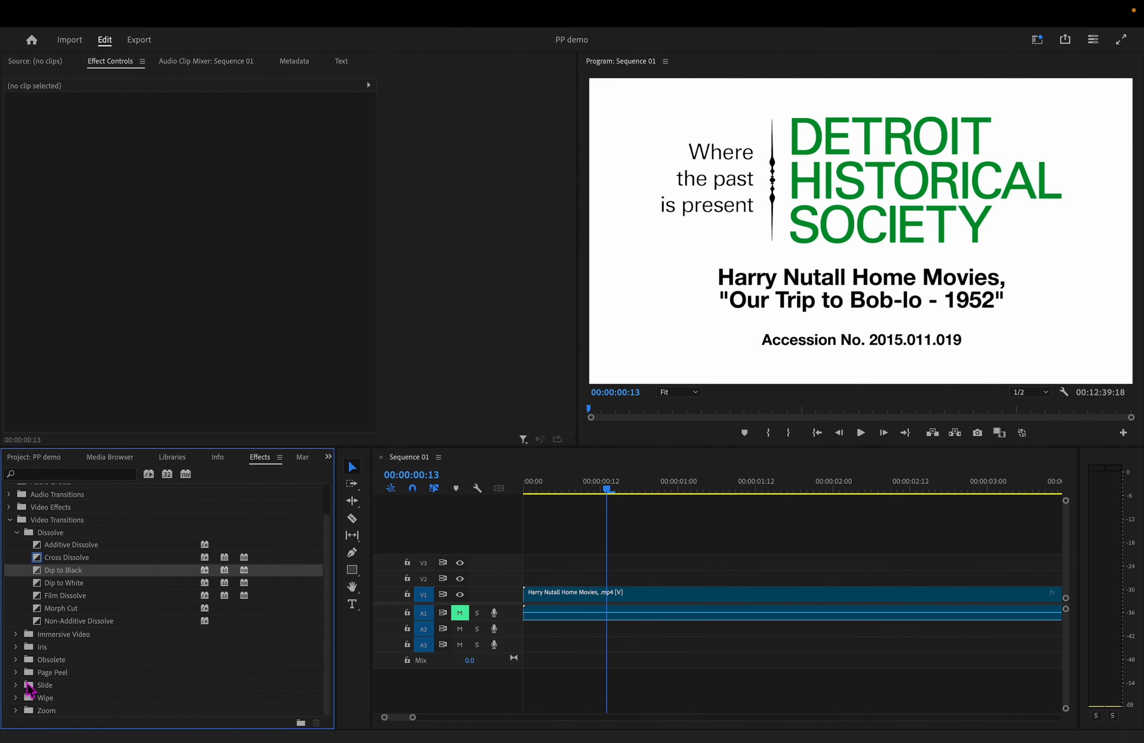
{"action": "left_click", "coordinate": [17, 685]}
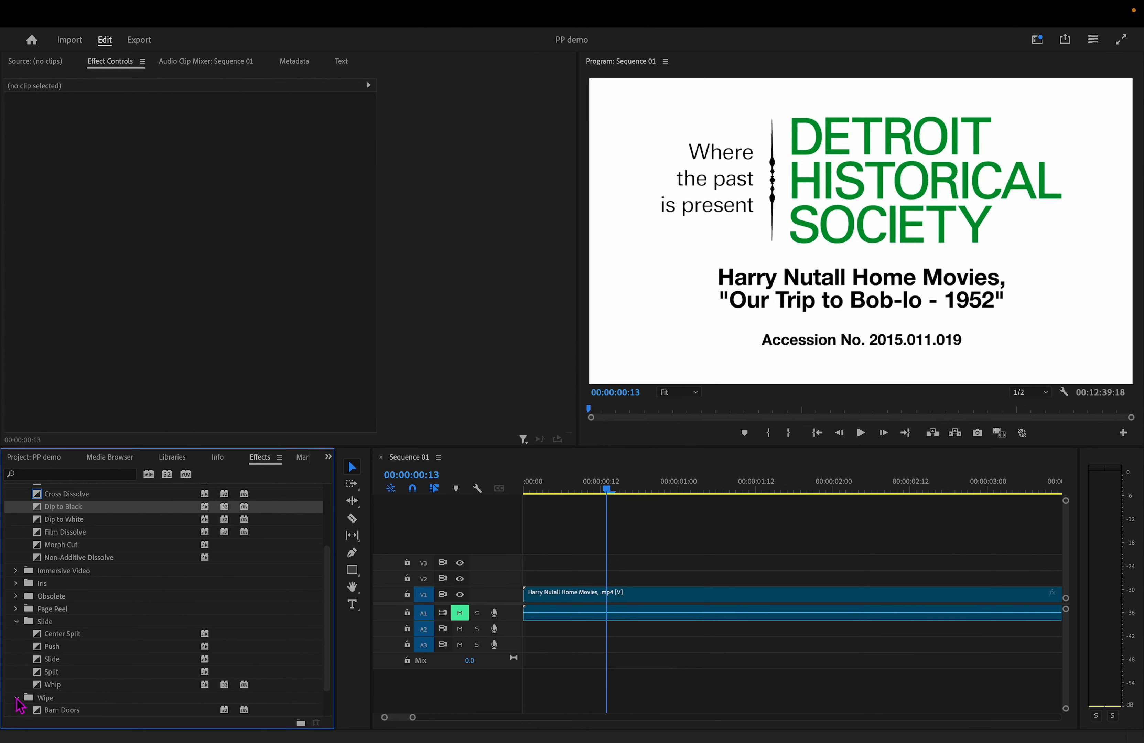
{"action": "scroll", "coordinate": [20, 704], "scroll_direction": "down", "scroll_amount": 3}
{"action": "left_click", "coordinate": [17, 659]}
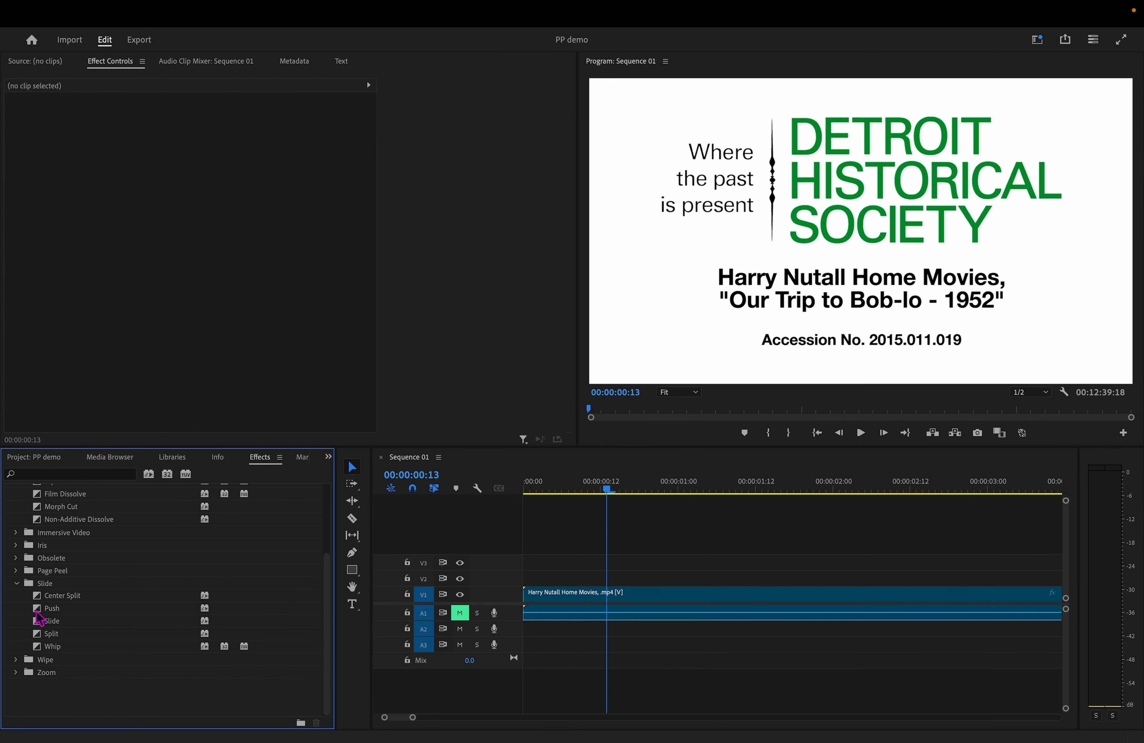
{"action": "left_click_drag", "start_coordinate": [53, 622], "coordinate": [530, 596]}
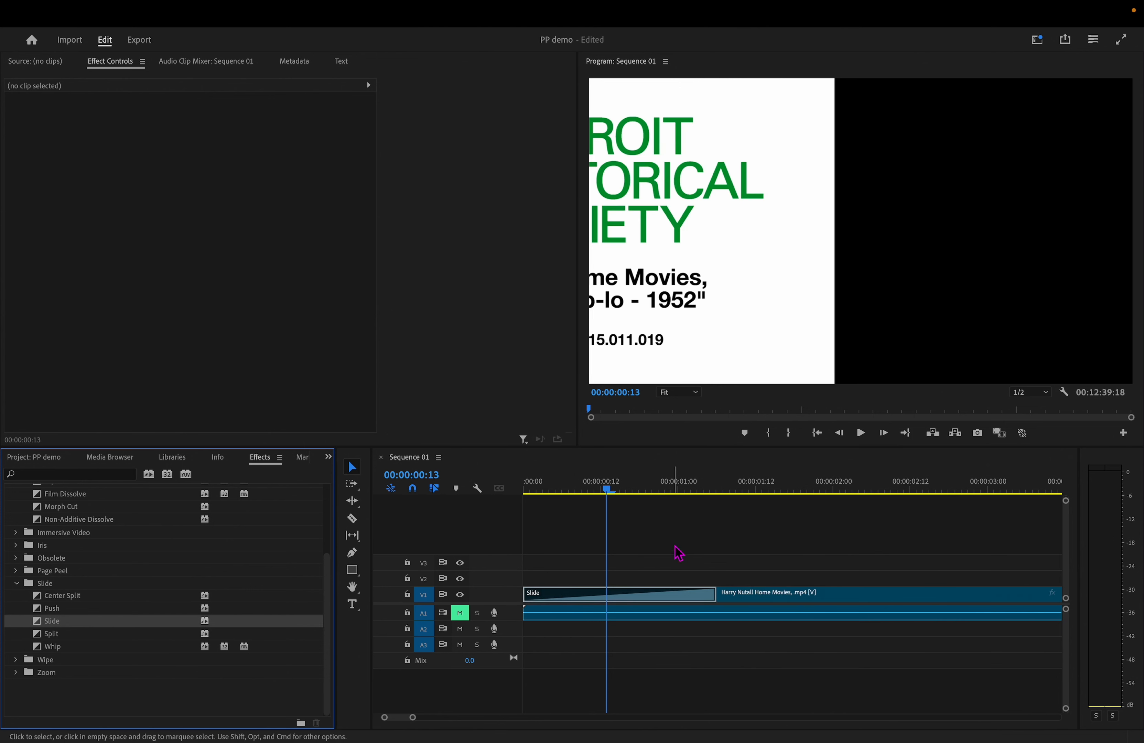
Step: Lengthen the Slide transition to about 00:00:02:09 and preview the title slide-in
{"action": "left_click", "coordinate": [523, 486]}
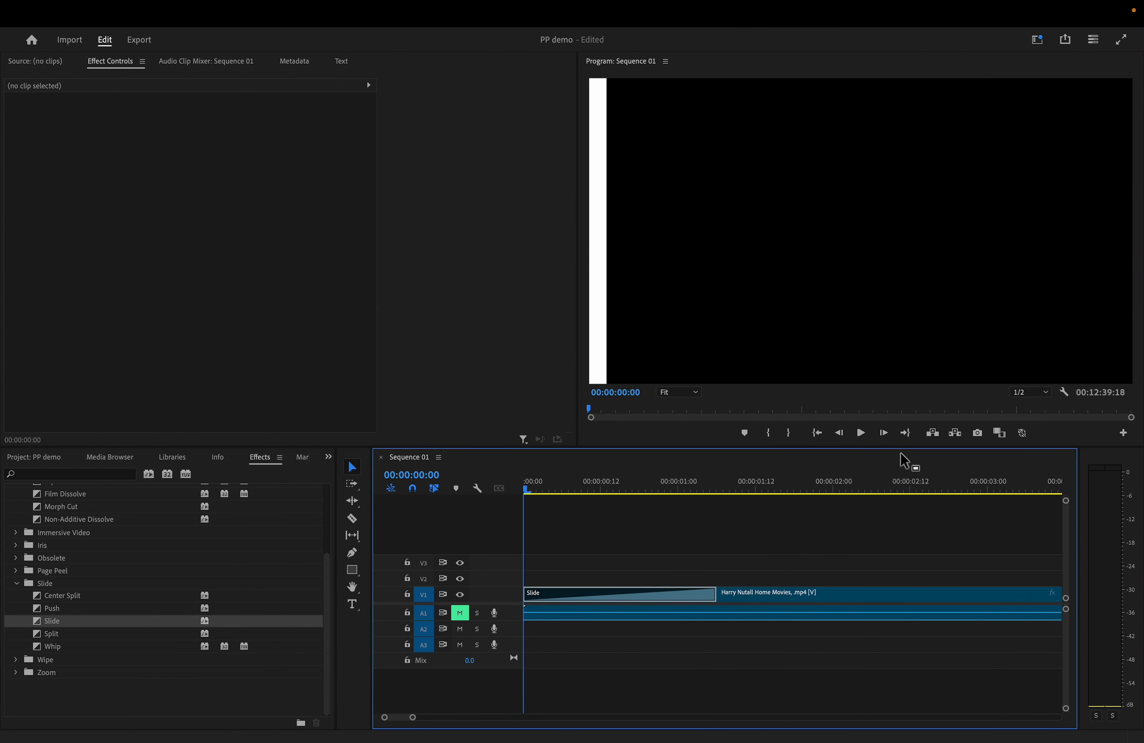
{"action": "left_click", "coordinate": [861, 432]}
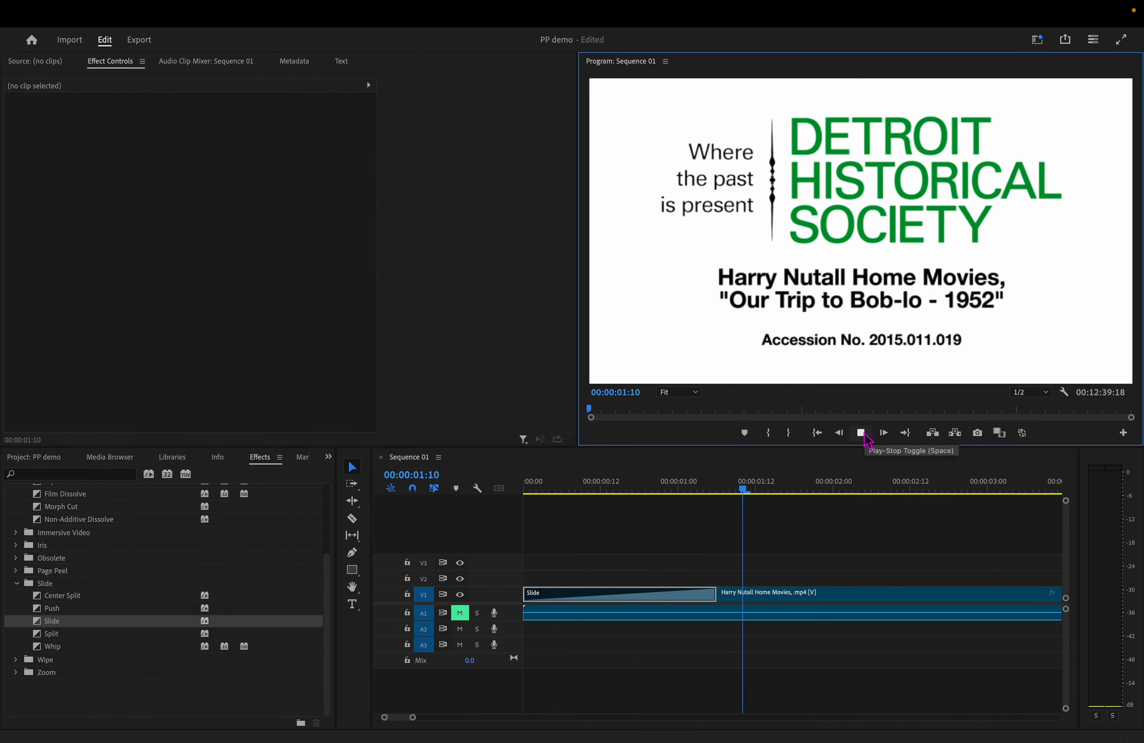
{"action": "left_click", "coordinate": [865, 438]}
{"action": "left_click_drag", "start_coordinate": [716, 593], "coordinate": [889, 593]}
{"action": "key", "text": "Home"}
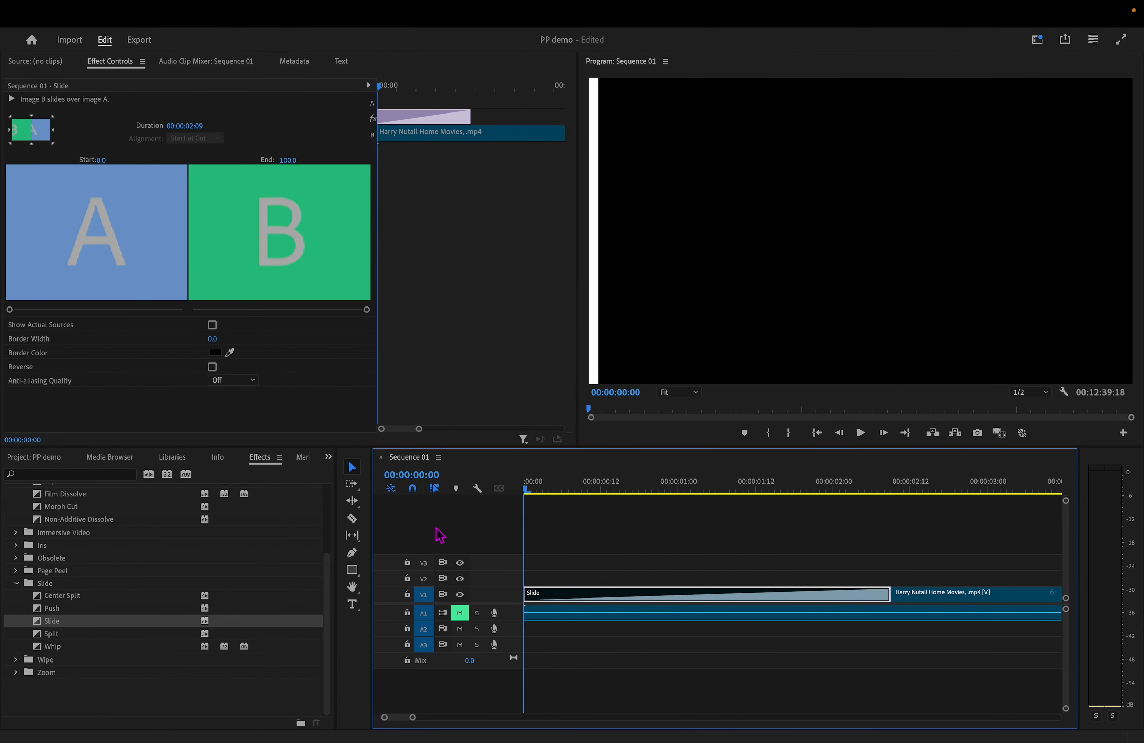
{"action": "key", "text": "space"}
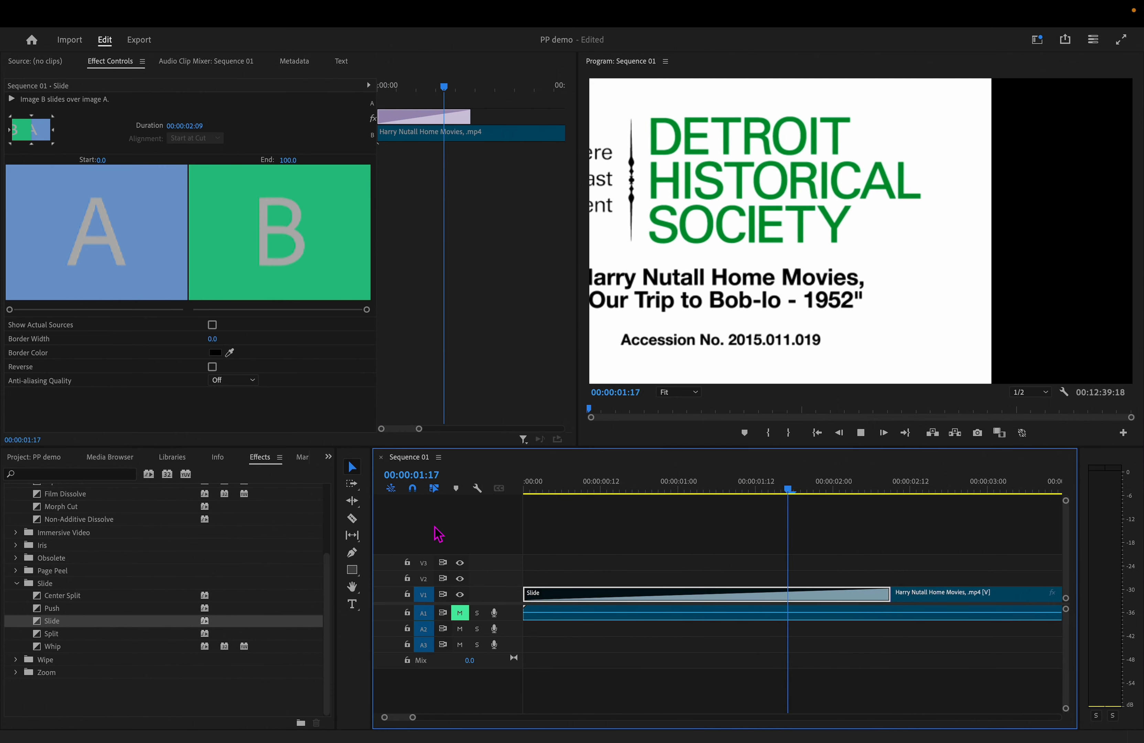
{"action": "key", "text": "space"}
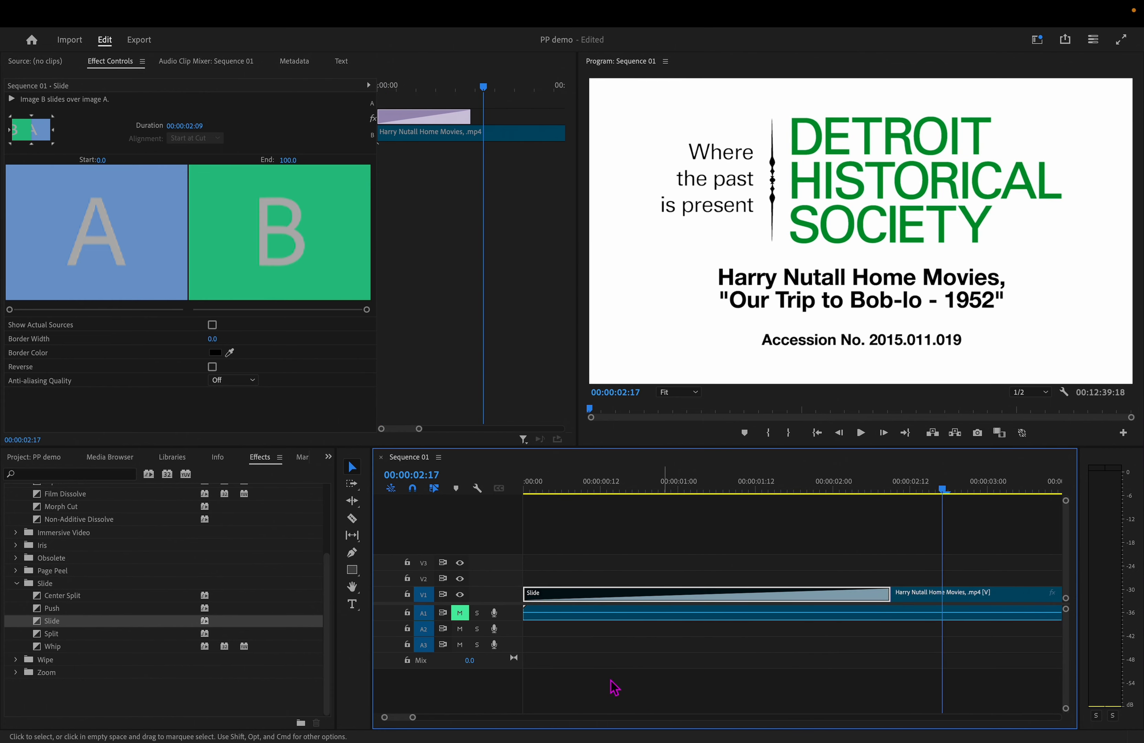
{"action": "left_click_drag", "start_coordinate": [413, 718], "coordinate": [867, 722]}
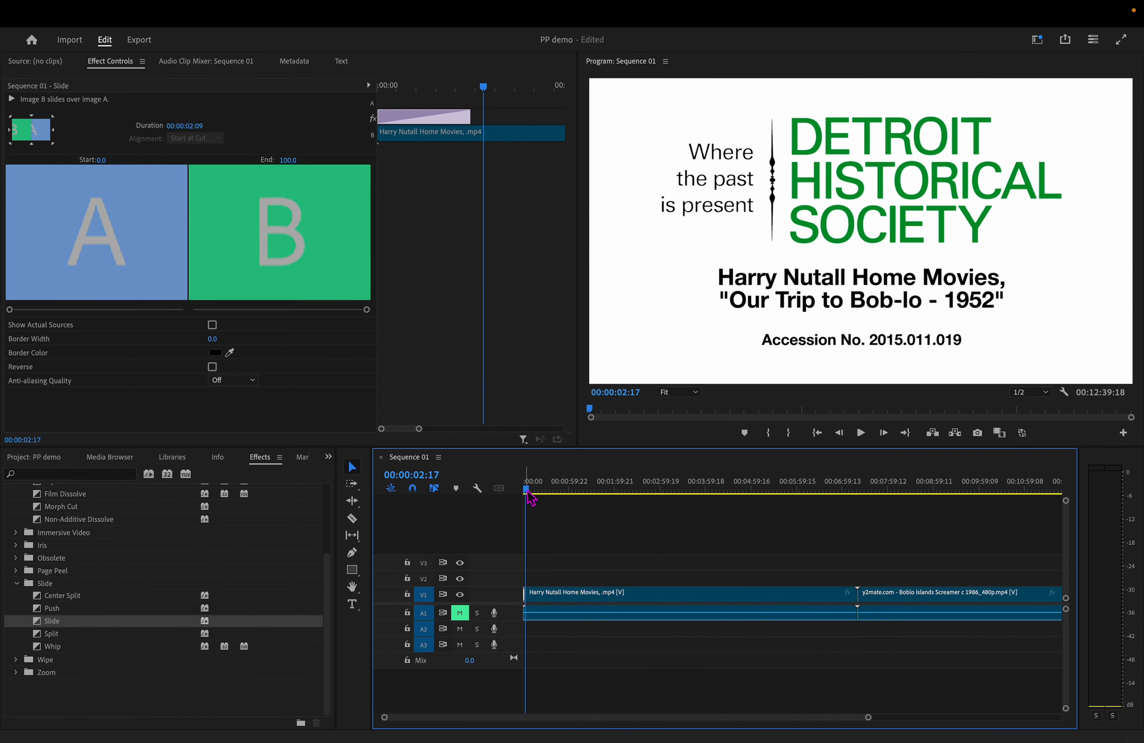
Step: Preview the cut between clips and try Additive Dissolve, dismissing the insufficient media warning
{"action": "left_click_drag", "start_coordinate": [531, 499], "coordinate": [848, 606]}
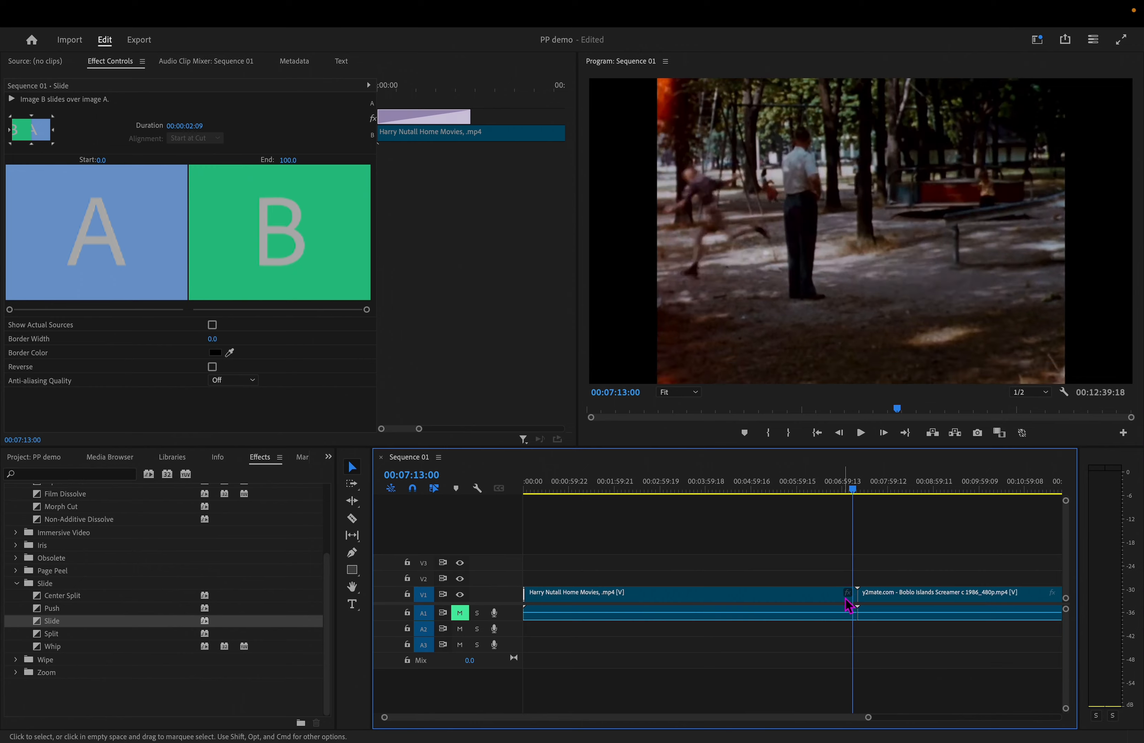
{"action": "key", "text": "space"}
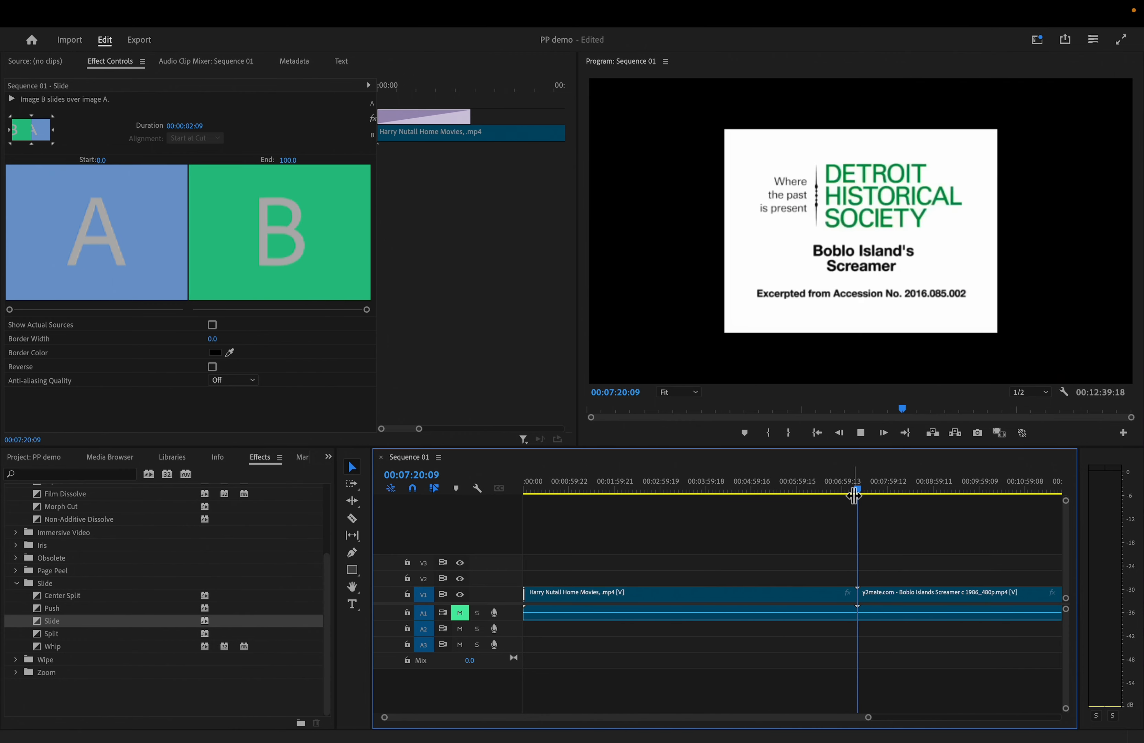
{"action": "left_click", "coordinate": [860, 433]}
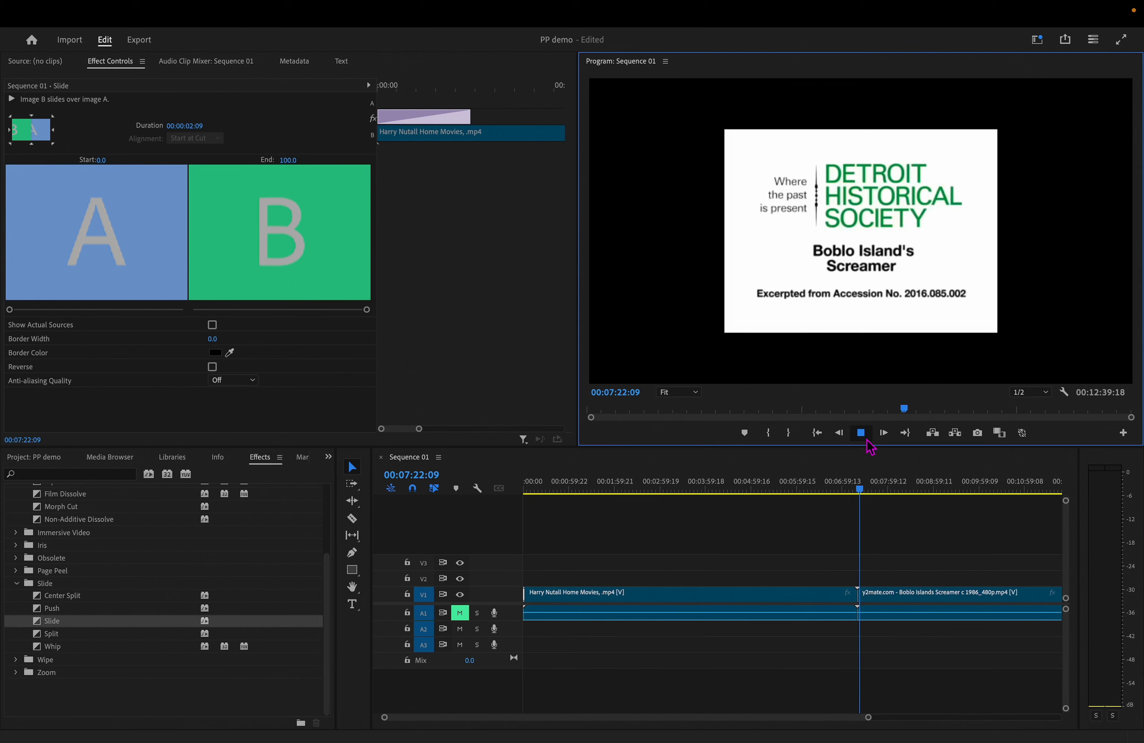
{"action": "scroll", "coordinate": [113, 553], "scroll_direction": "up", "scroll_amount": 4}
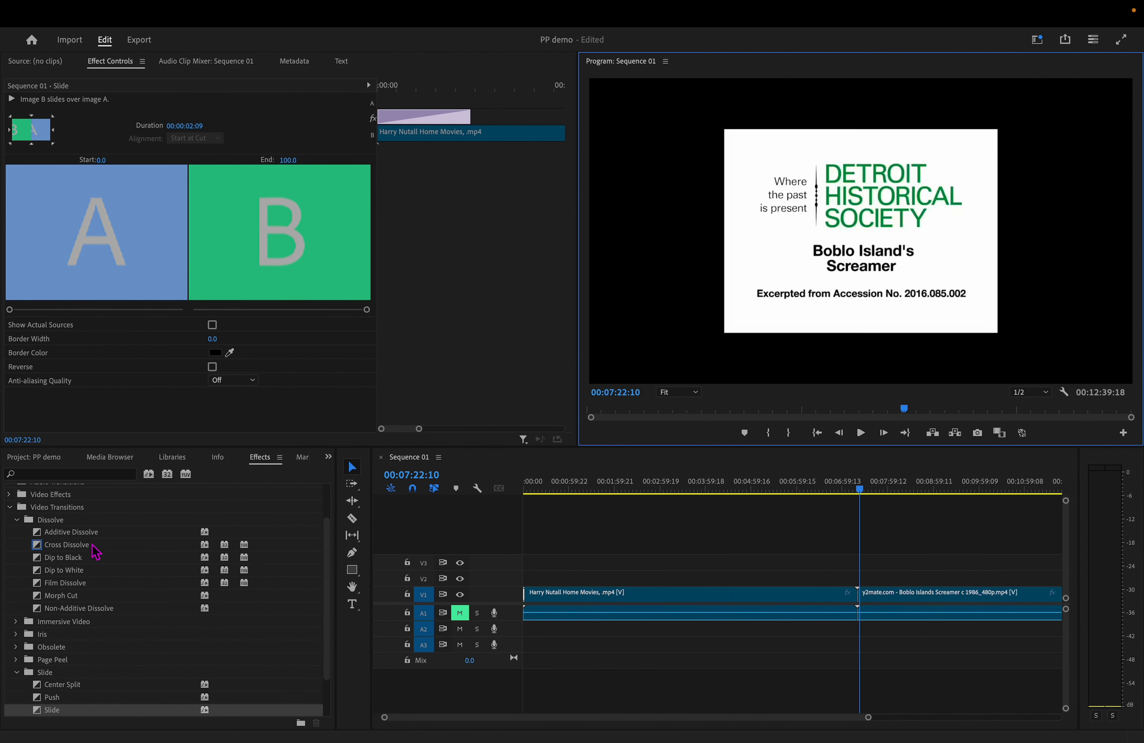
{"action": "left_click_drag", "start_coordinate": [96, 532], "coordinate": [859, 600]}
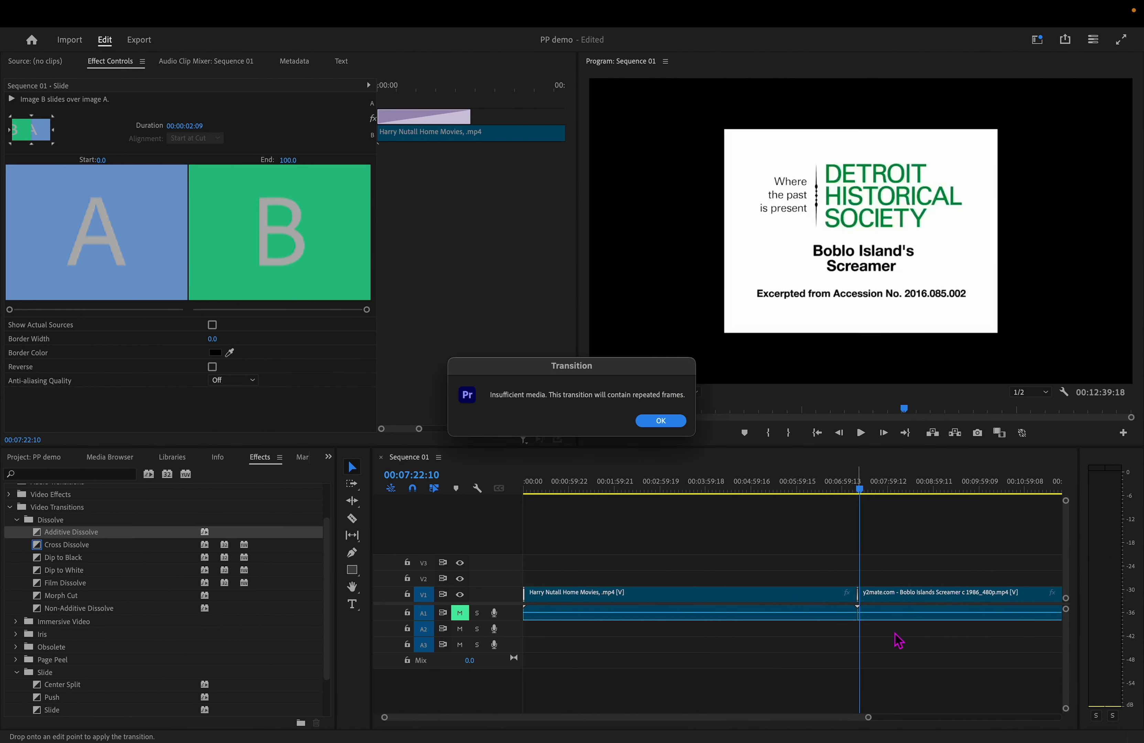
{"action": "left_click", "coordinate": [660, 421]}
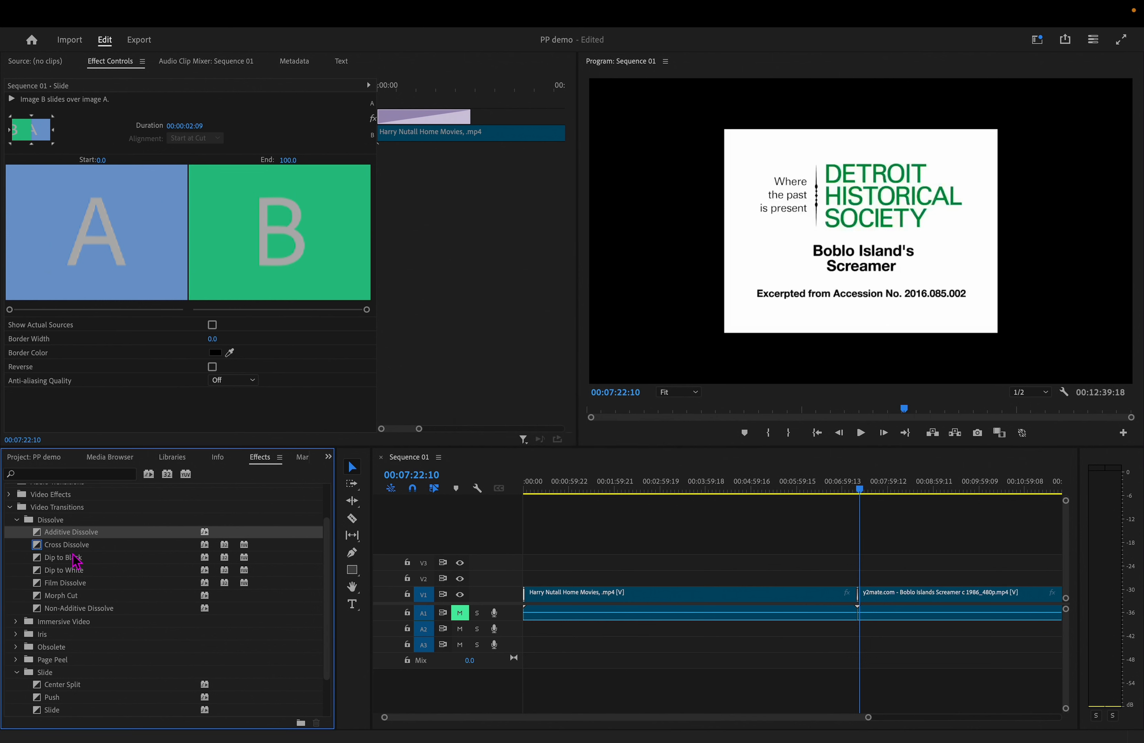
Step: Place a Cross Dissolve on the cut, lengthen it to 00:00:07:17, and preview it
{"action": "left_click_drag", "start_coordinate": [75, 546], "coordinate": [857, 594]}
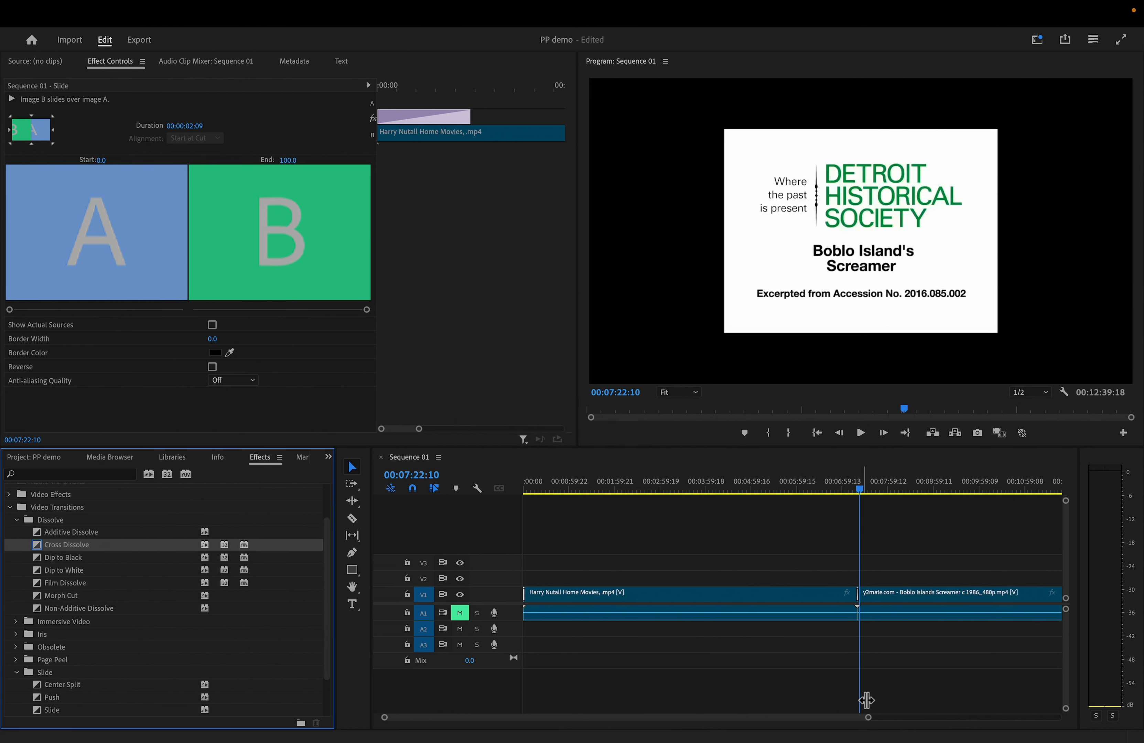
{"action": "left_click_drag", "start_coordinate": [868, 716], "coordinate": [663, 716]}
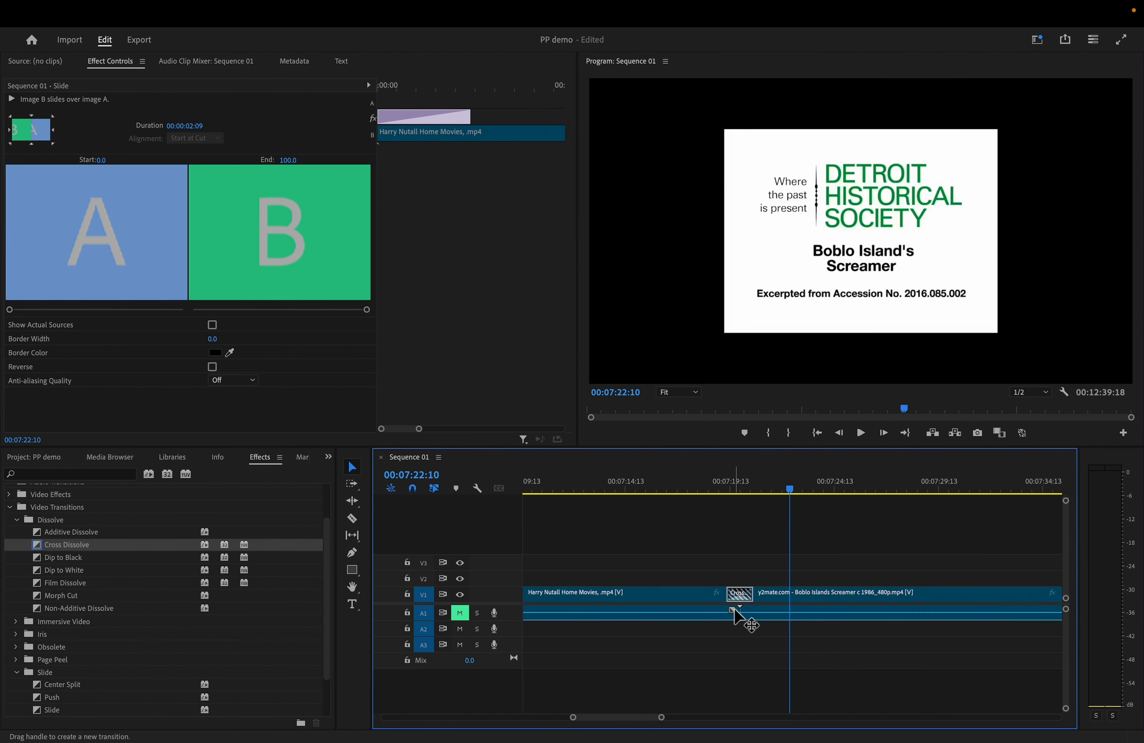
{"action": "left_click_drag", "start_coordinate": [750, 596], "coordinate": [884, 595]}
{"action": "left_click_drag", "start_coordinate": [789, 489], "coordinate": [716, 512]}
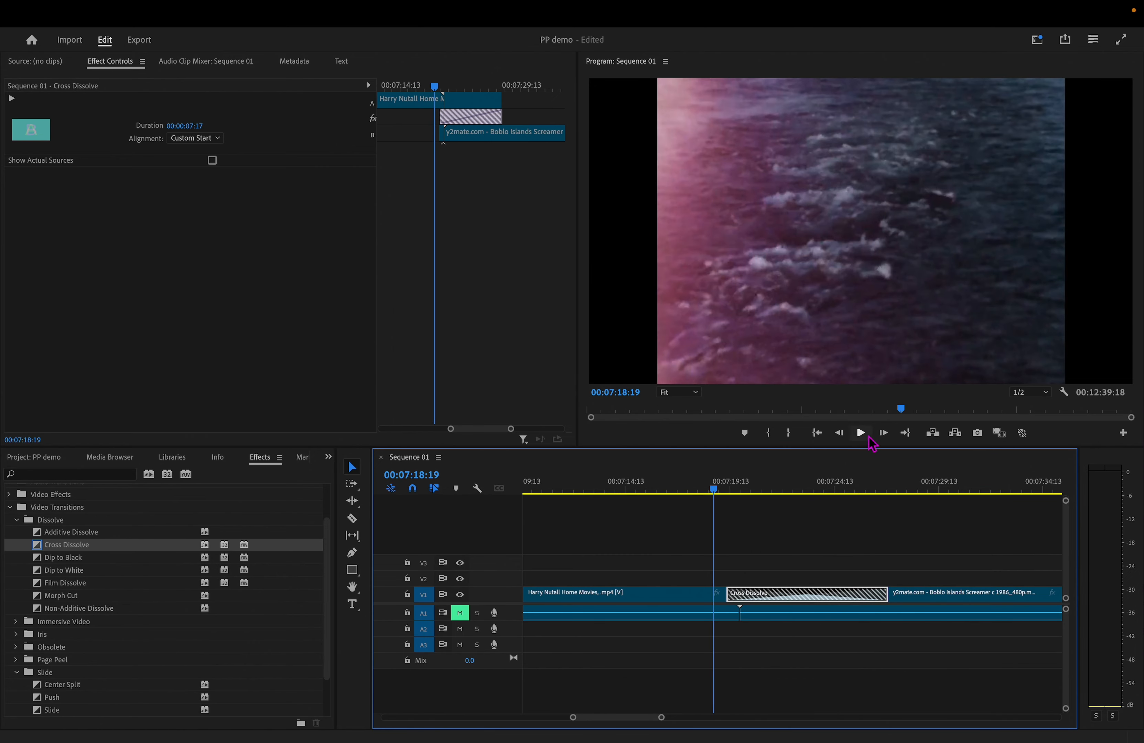
{"action": "left_click", "coordinate": [868, 436]}
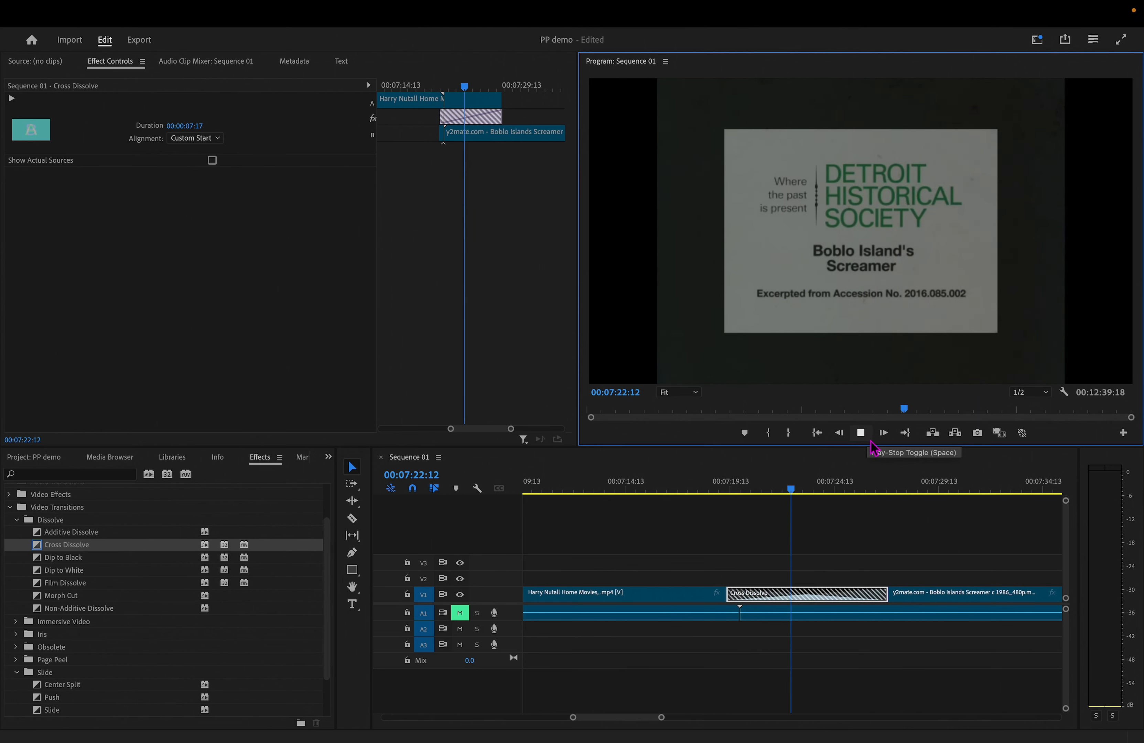
{"action": "left_click", "coordinate": [870, 441]}
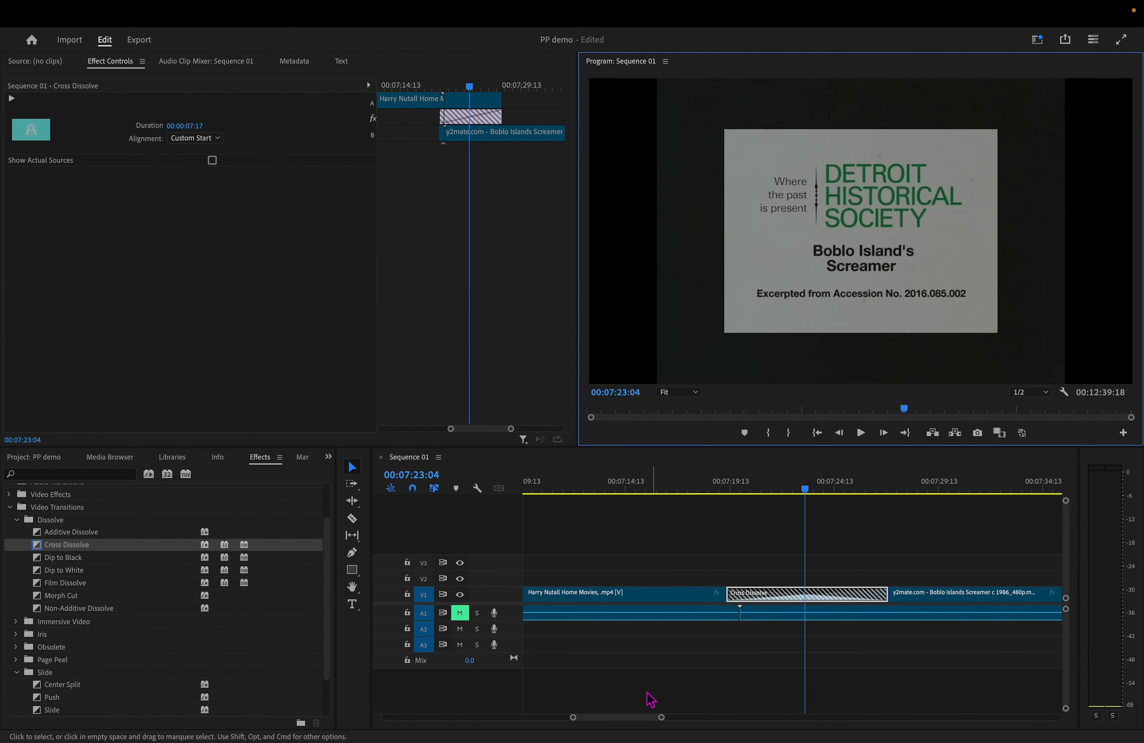
{"action": "left_click_drag", "start_coordinate": [633, 717], "coordinate": [875, 726]}
{"action": "mouse_move", "coordinate": [140, 7]}
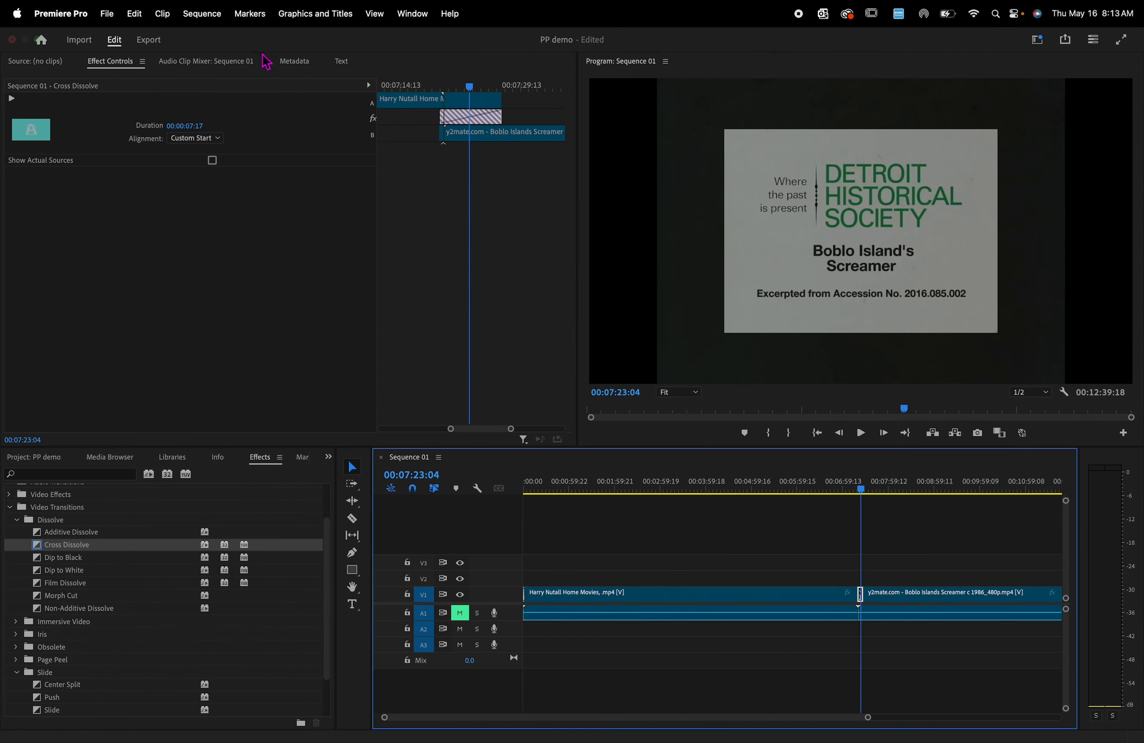
Step: Exit full screen and browse Finder to the Game Demo > Game Assets > music folder
{"action": "left_click", "coordinate": [40, 40]}
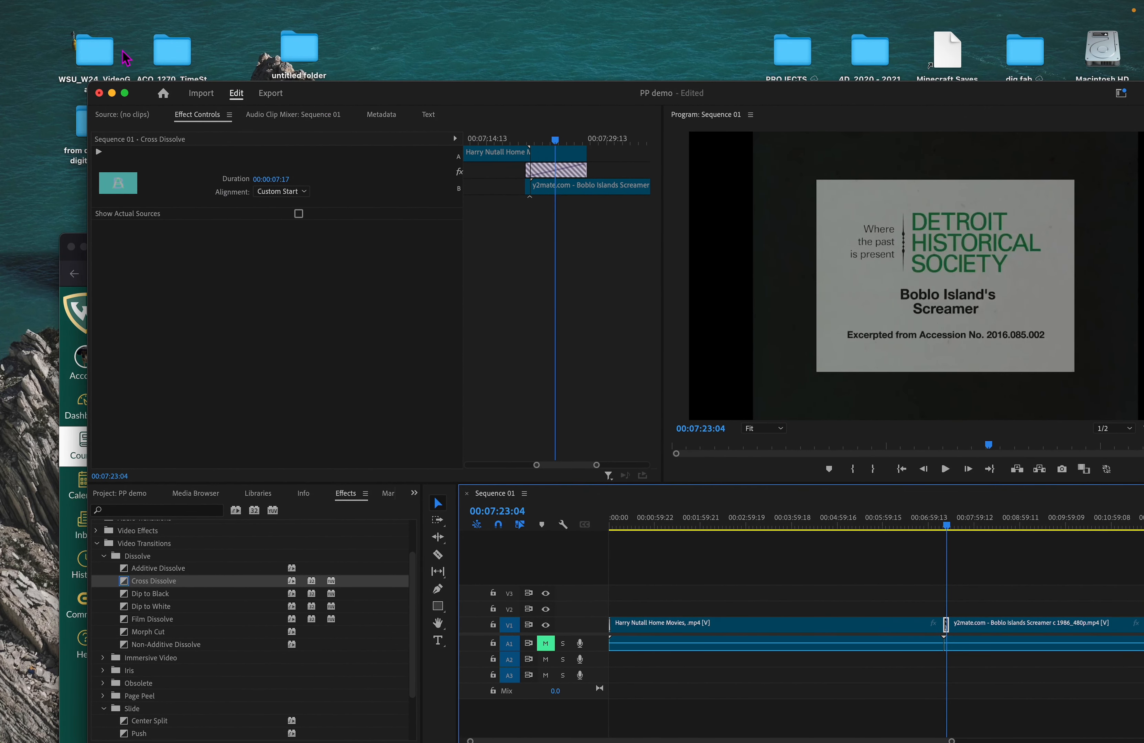
{"action": "double_click", "coordinate": [126, 57]}
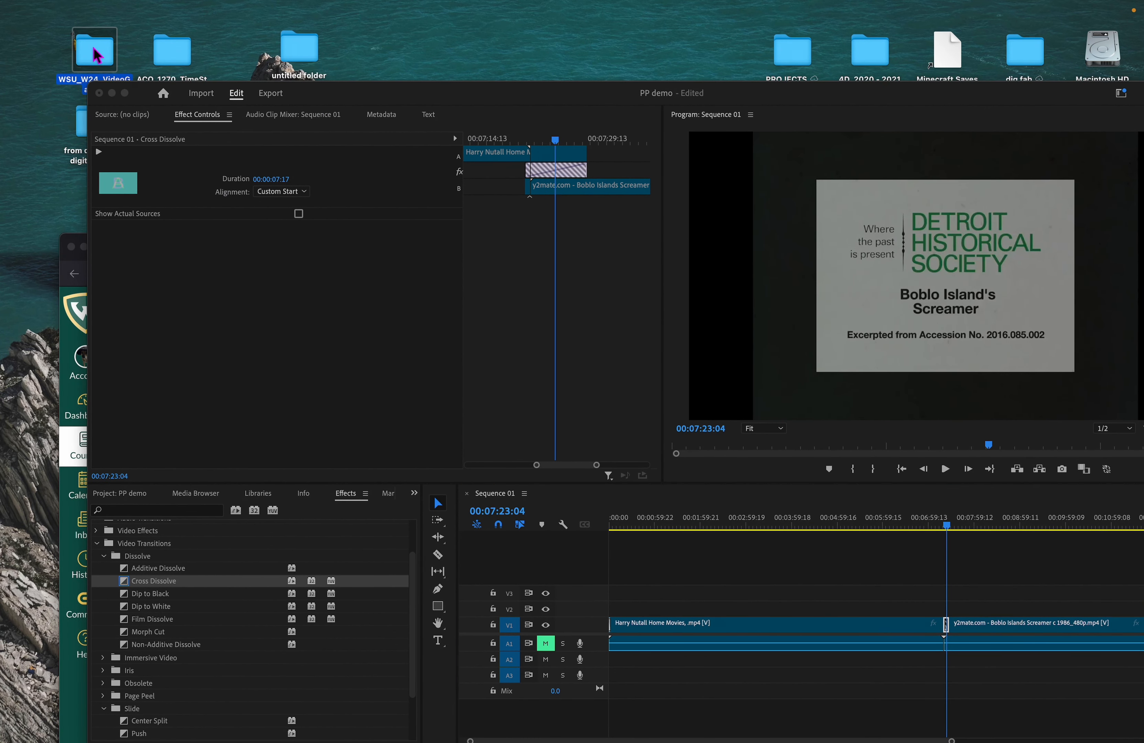
{"action": "double_click", "coordinate": [272, 130]}
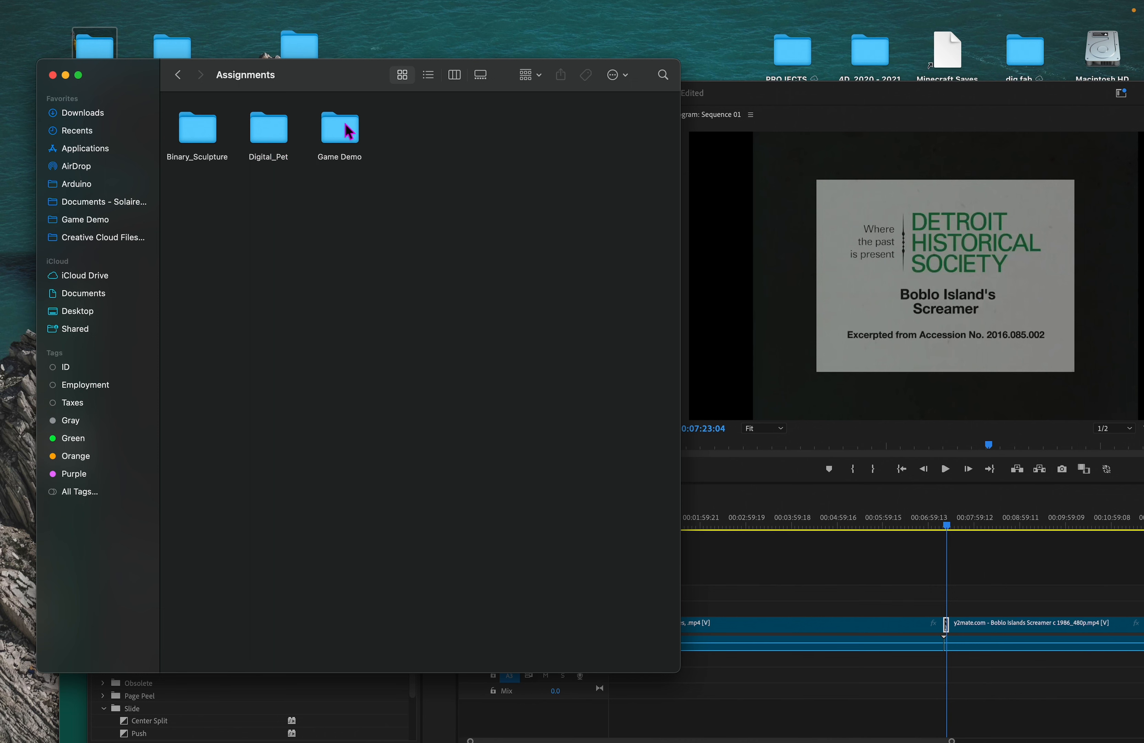
{"action": "double_click", "coordinate": [345, 126]}
{"action": "left_click", "coordinate": [198, 133]}
{"action": "double_click", "coordinate": [198, 134]}
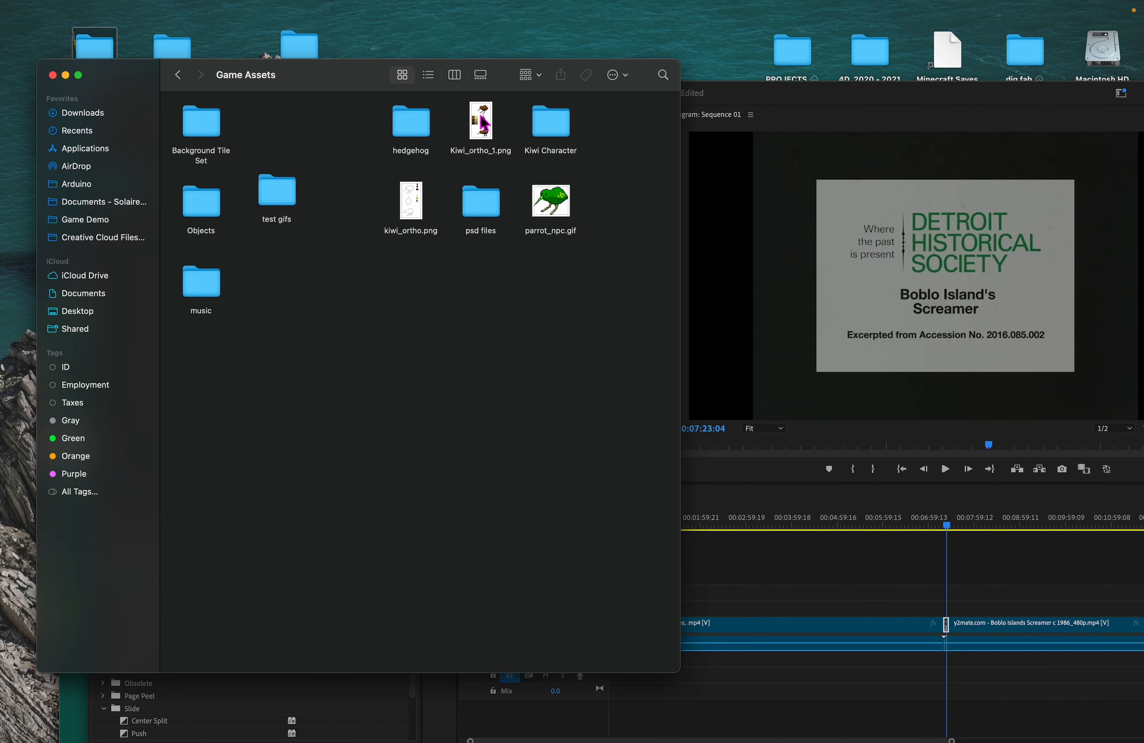
{"action": "double_click", "coordinate": [226, 277]}
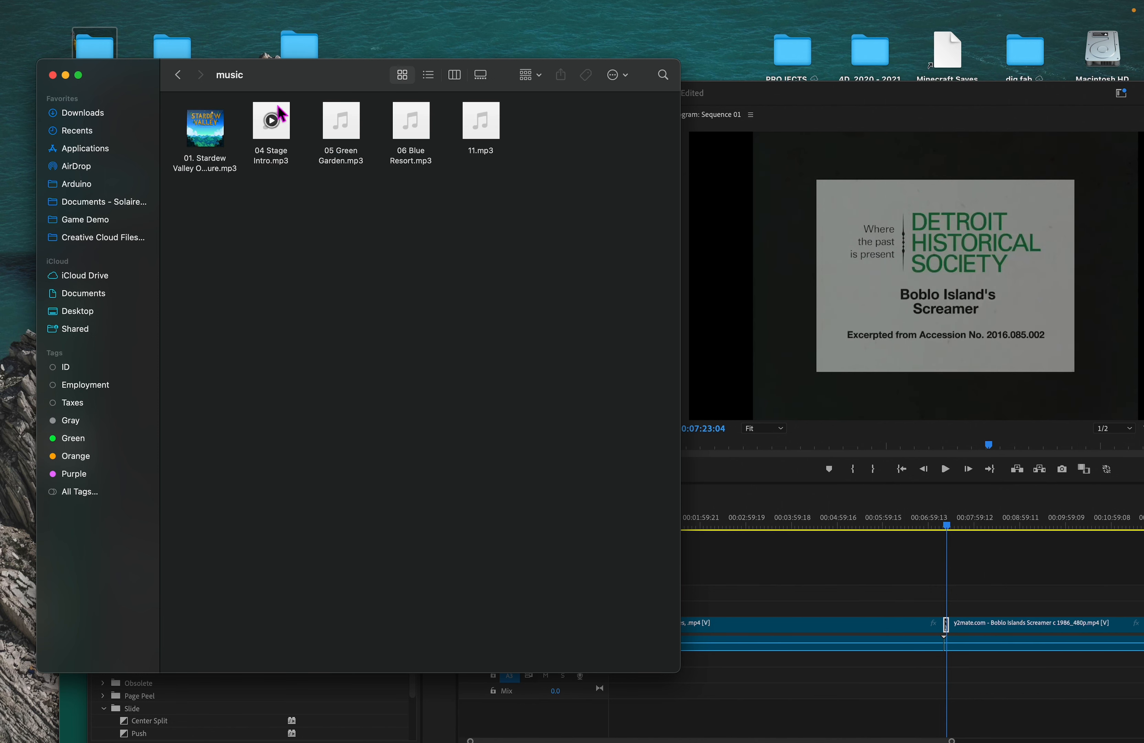
Step: Drag the Stardew Valley MP3 into the PP demo project bin
{"action": "left_click_drag", "start_coordinate": [257, 79], "coordinate": [492, 59]}
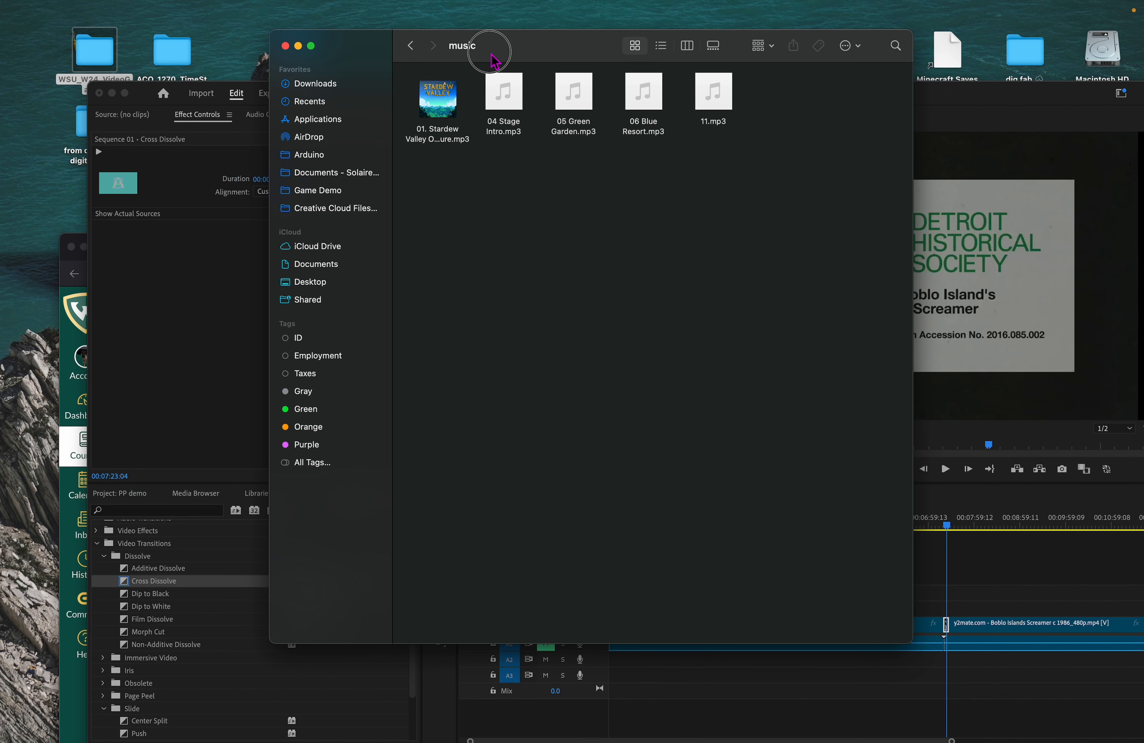
{"action": "left_click", "coordinate": [122, 497]}
{"action": "left_click", "coordinate": [509, 53]}
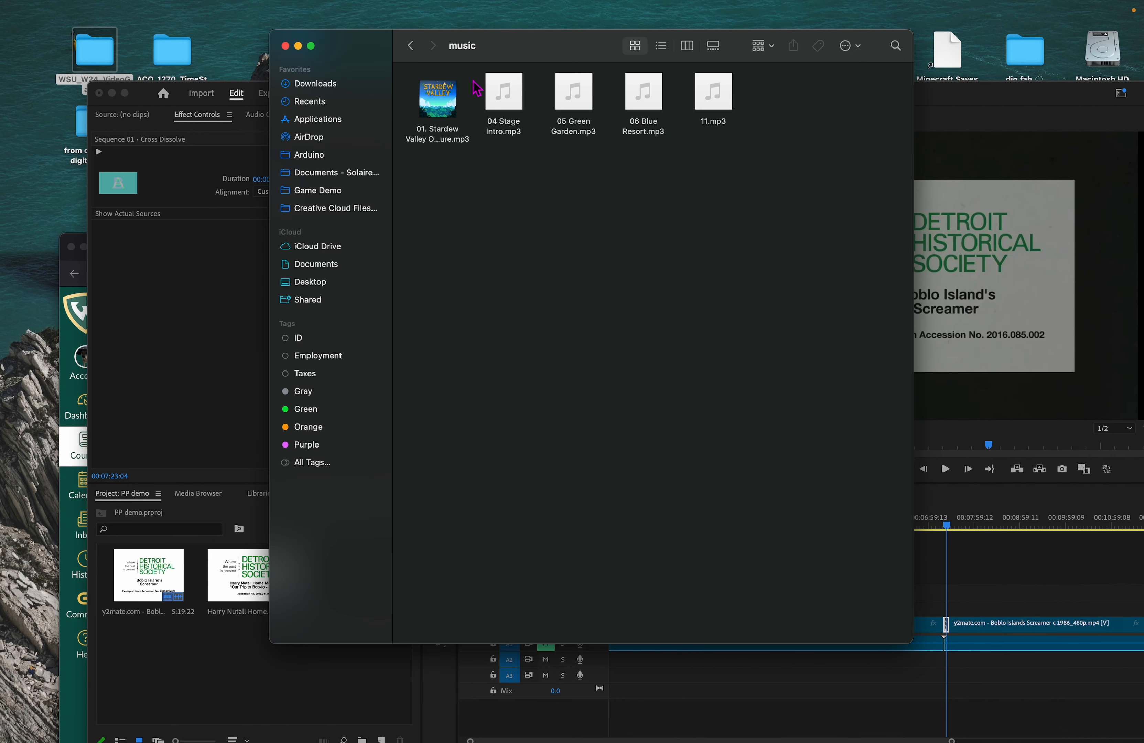
{"action": "left_click_drag", "start_coordinate": [441, 120], "coordinate": [209, 646]}
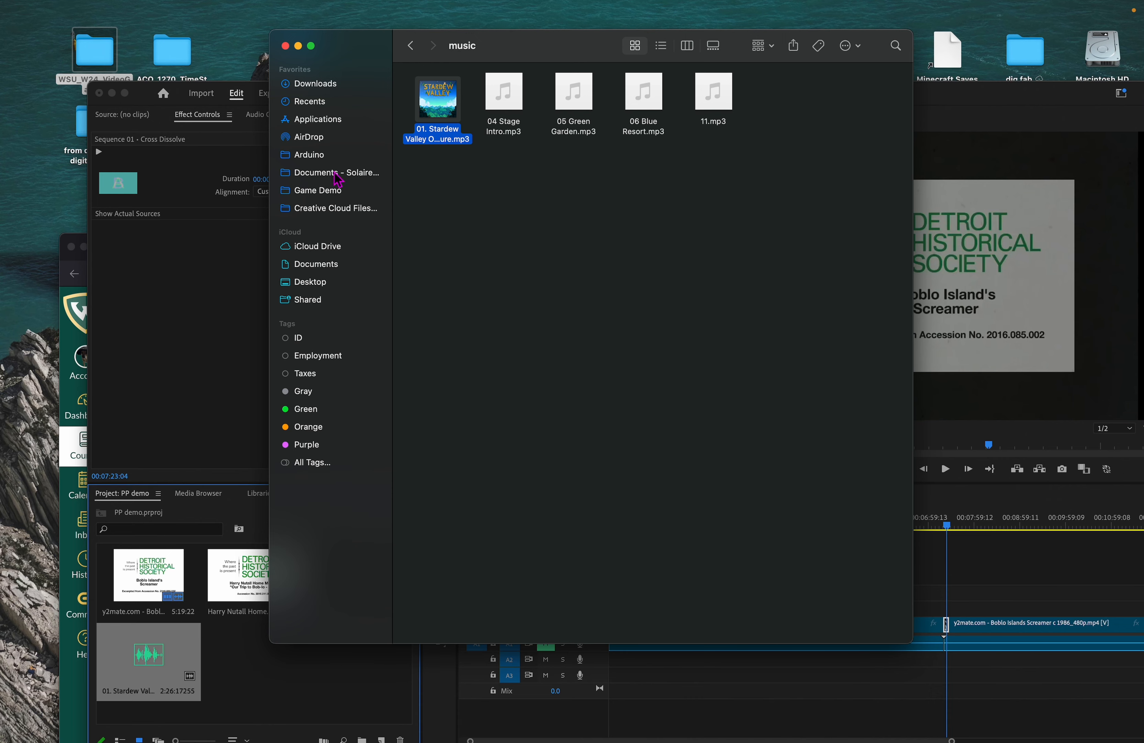
{"action": "left_click", "coordinate": [145, 99]}
{"action": "left_click_drag", "start_coordinate": [633, 86], "coordinate": [544, 45]}
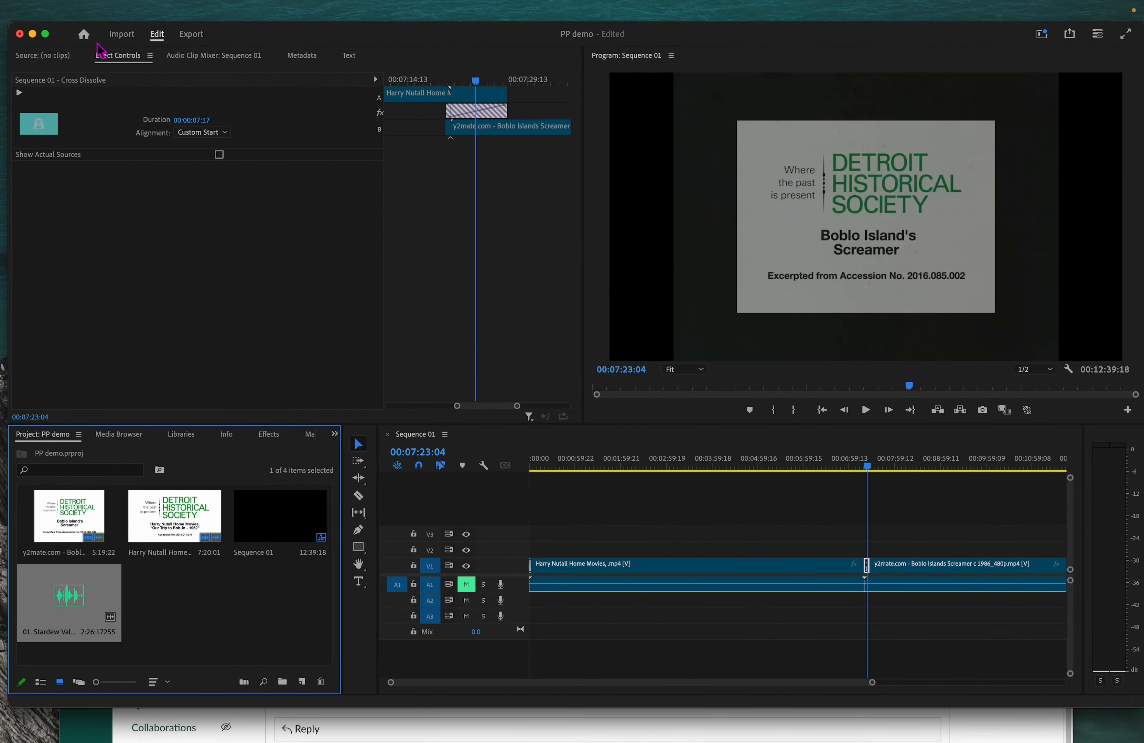
Step: Restore full screen and place the Stardew Valley clip on A2 at 00:00:00:00
{"action": "left_click", "coordinate": [46, 34]}
{"action": "left_click_drag", "start_coordinate": [75, 704], "coordinate": [530, 636]}
{"action": "left_click_drag", "start_coordinate": [863, 492], "coordinate": [503, 519]}
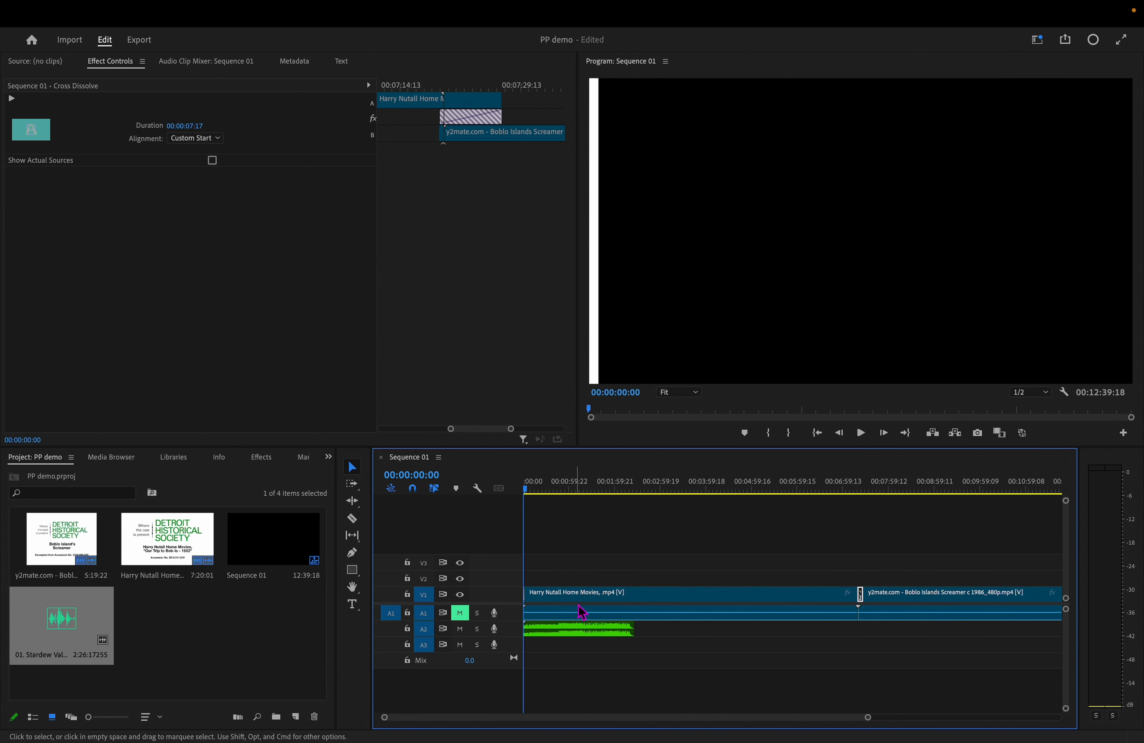
{"action": "left_click_drag", "start_coordinate": [868, 718], "coordinate": [585, 717]}
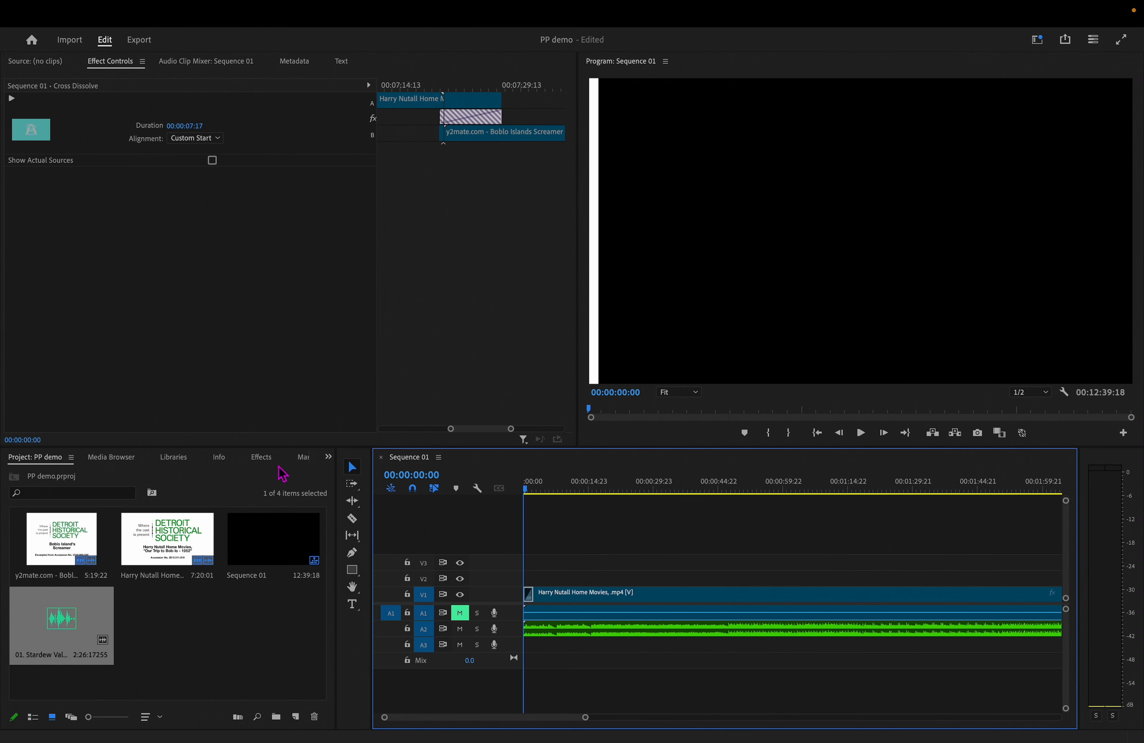
{"action": "left_click", "coordinate": [268, 459]}
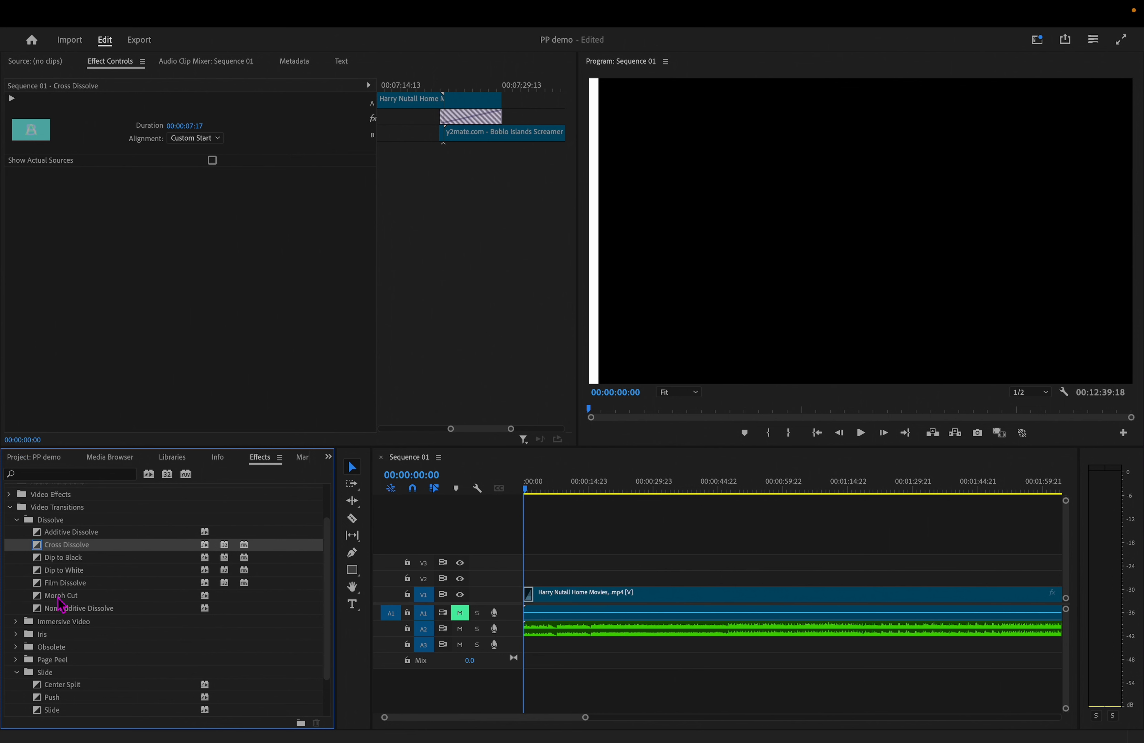
Step: Apply Constant Gain to the A2 music's start, stretch it to 00:00:20:01, and preview
{"action": "left_click", "coordinate": [15, 520]}
{"action": "left_click", "coordinate": [10, 507]}
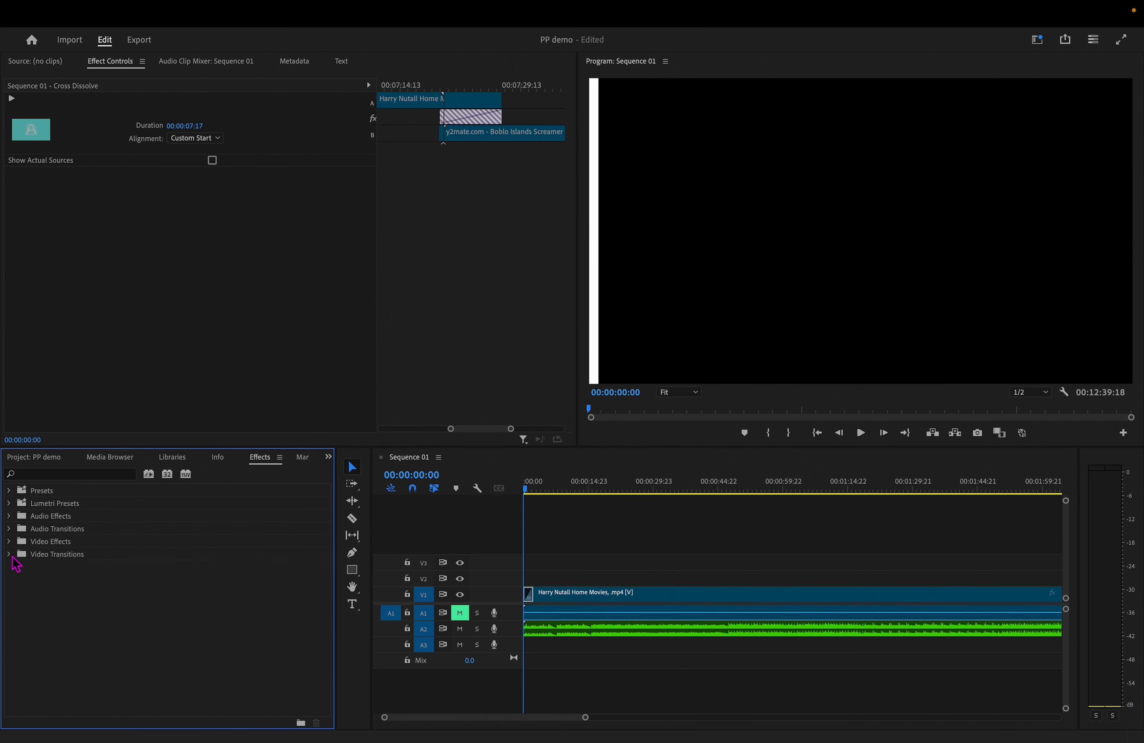
{"action": "left_click", "coordinate": [10, 529]}
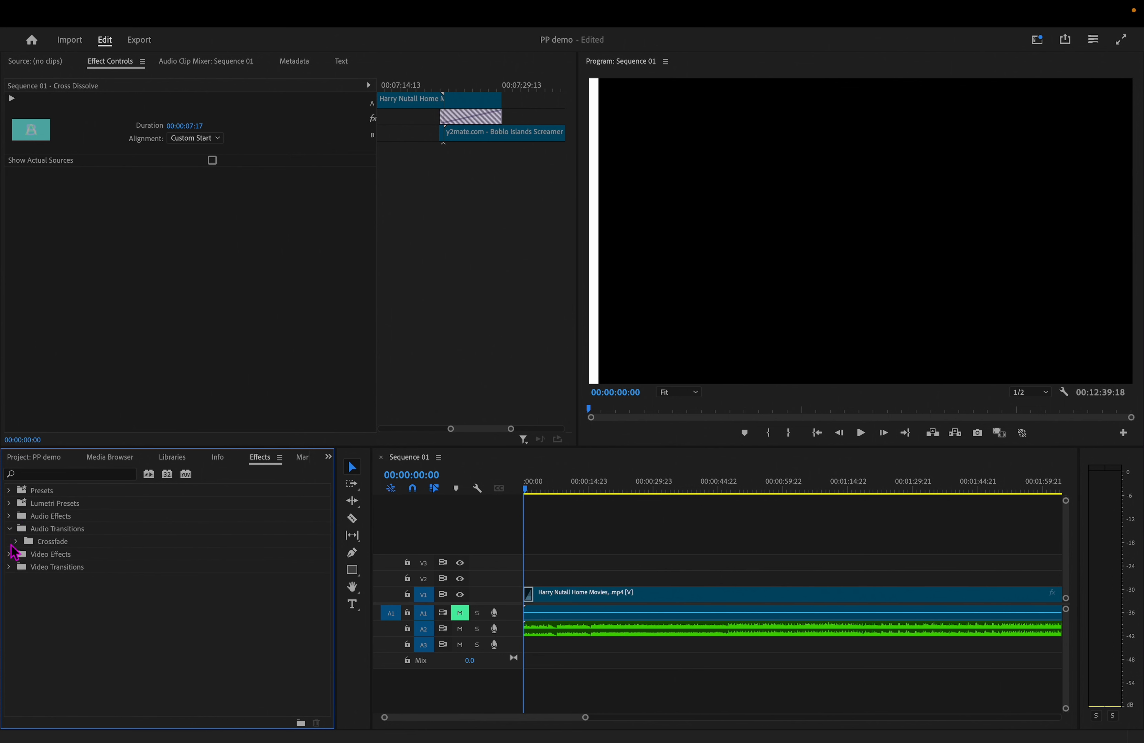
{"action": "left_click", "coordinate": [16, 541]}
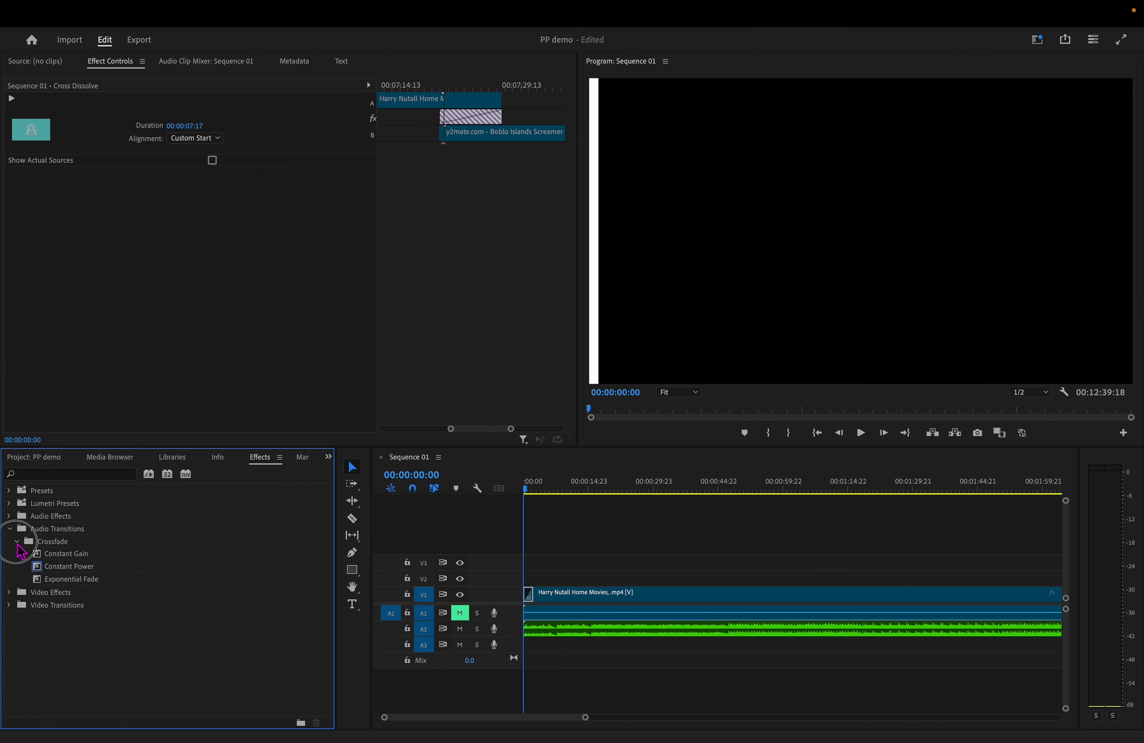
{"action": "left_click", "coordinate": [61, 553]}
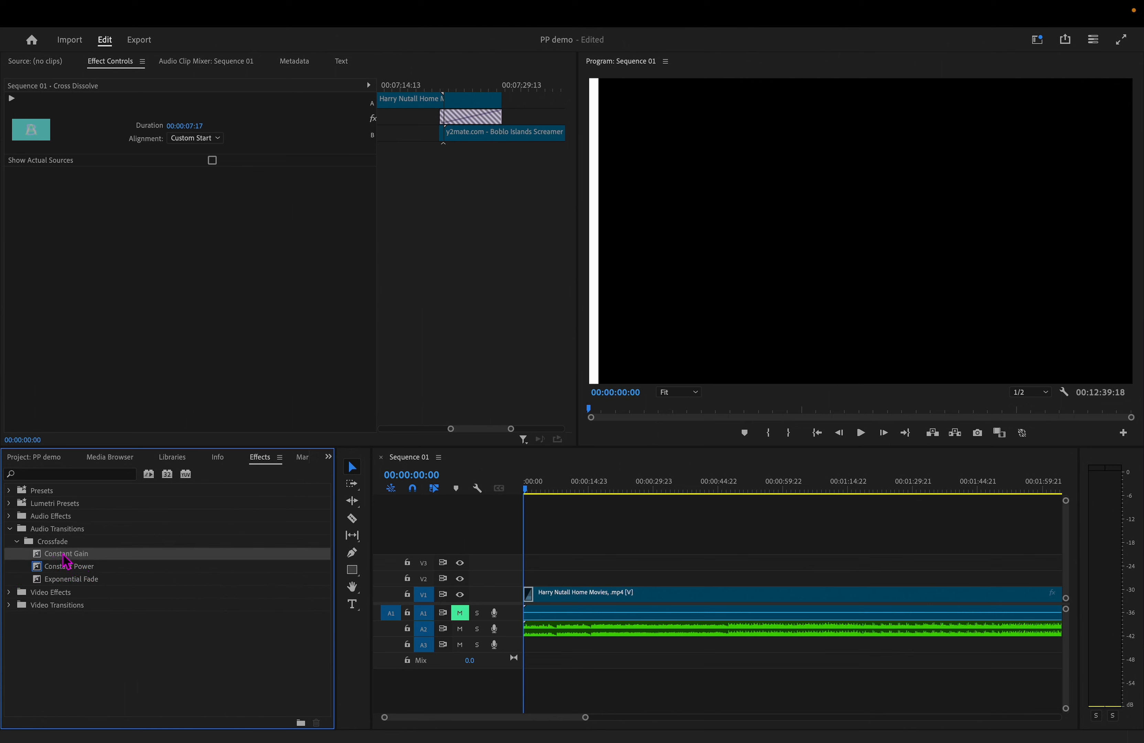
{"action": "left_click_drag", "start_coordinate": [66, 560], "coordinate": [530, 636]}
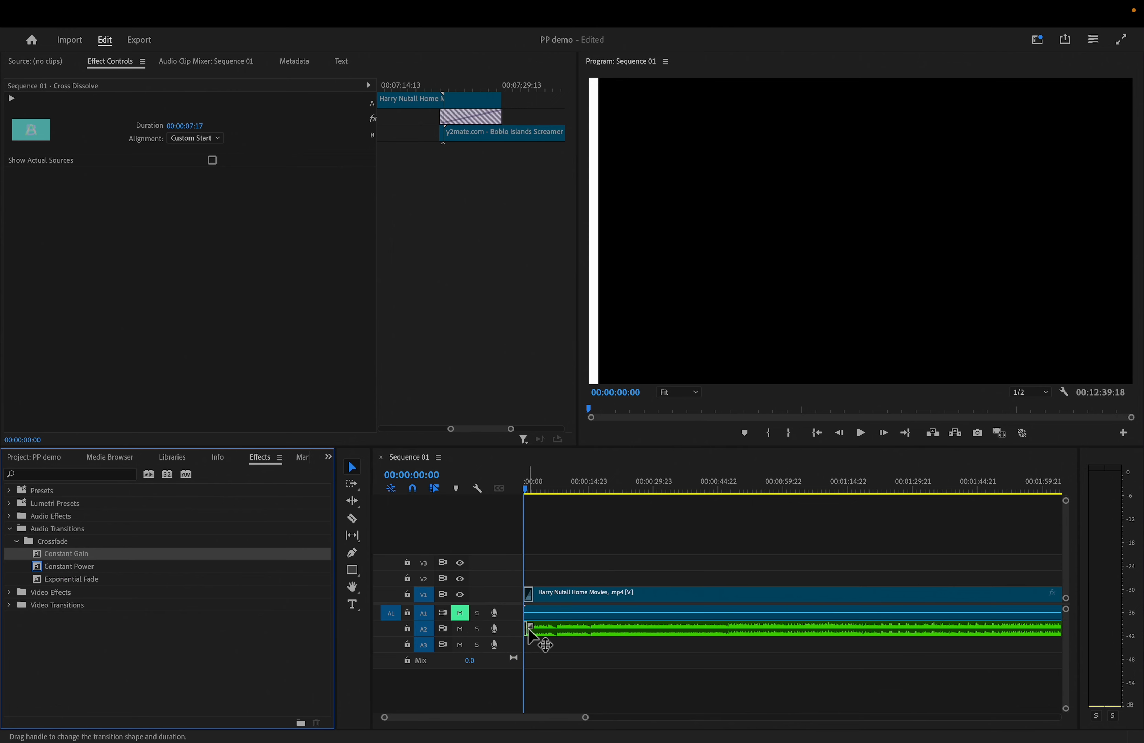
{"action": "left_click_drag", "start_coordinate": [585, 716], "coordinate": [532, 716]}
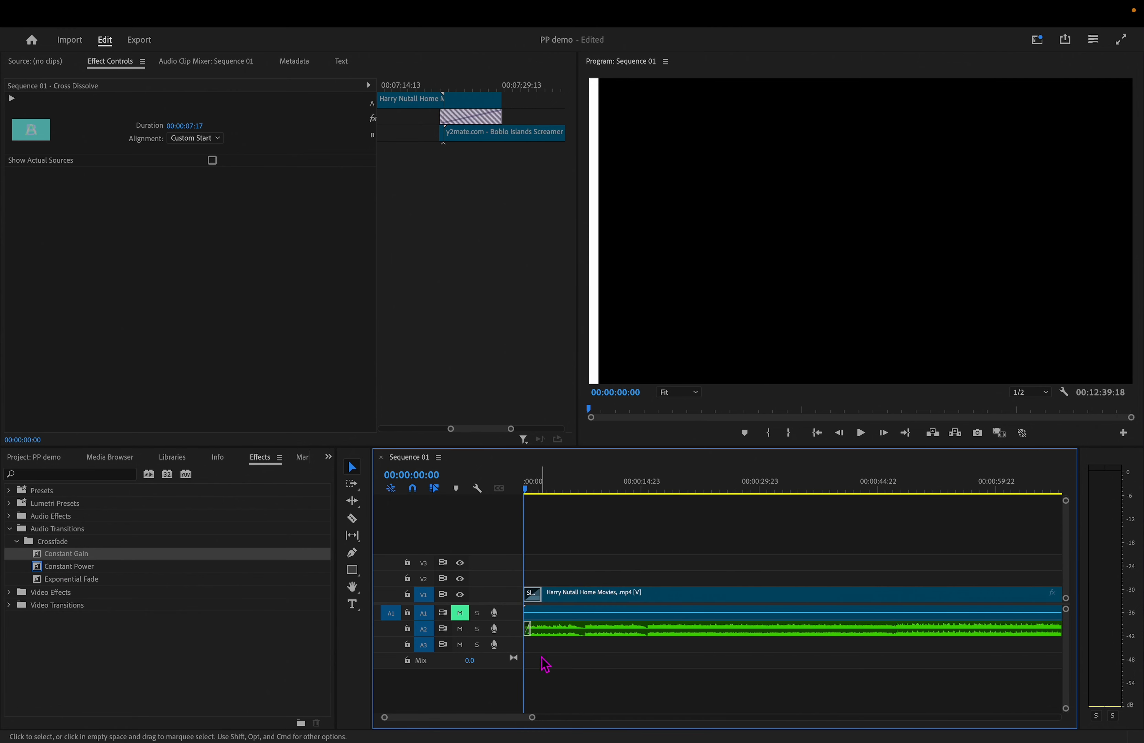
{"action": "left_click_drag", "start_coordinate": [528, 631], "coordinate": [681, 634]}
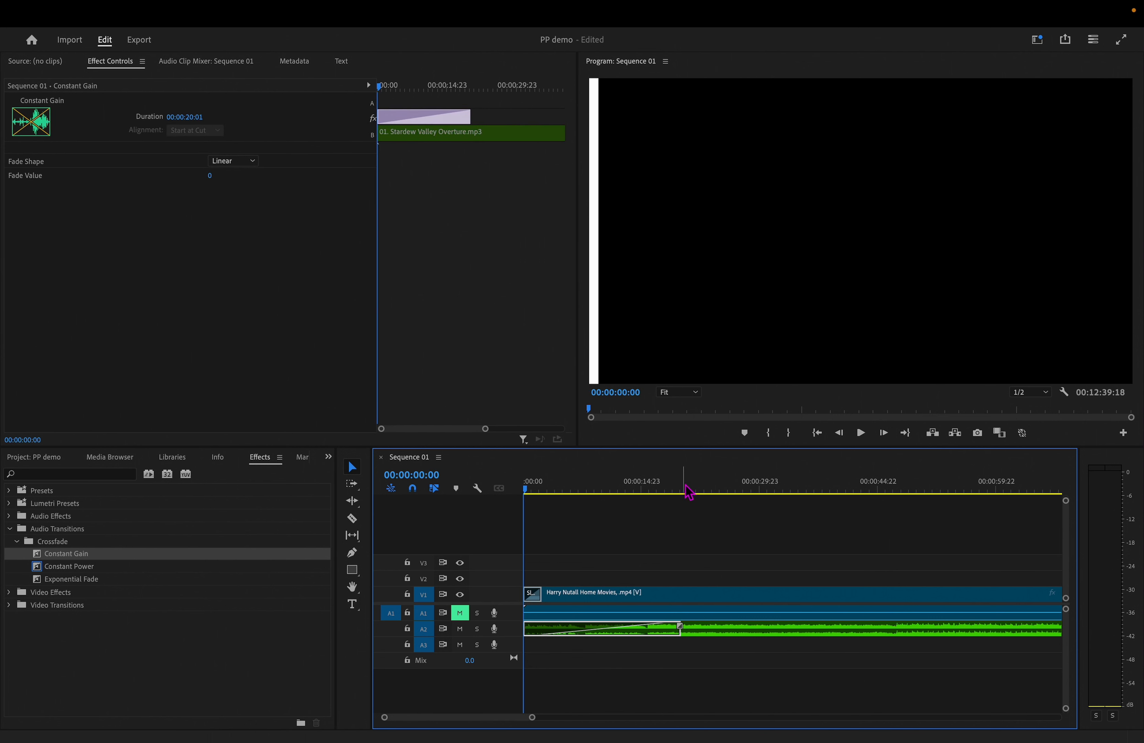
{"action": "key", "text": "space"}
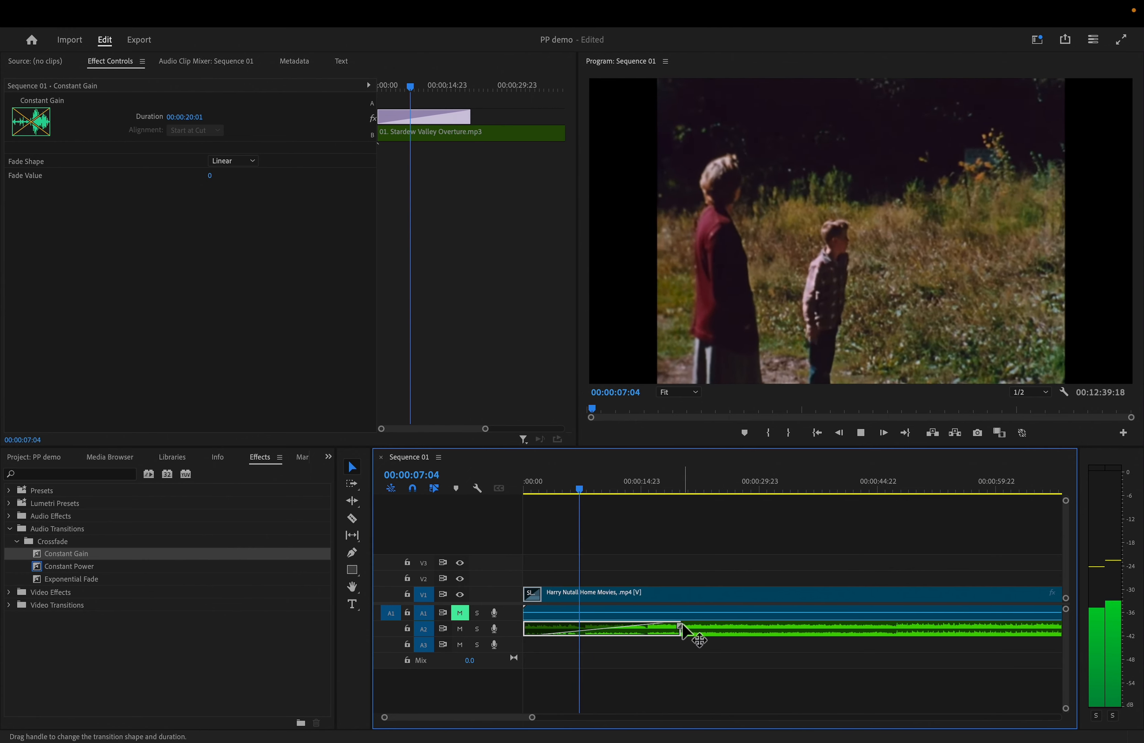
{"action": "key", "text": "space"}
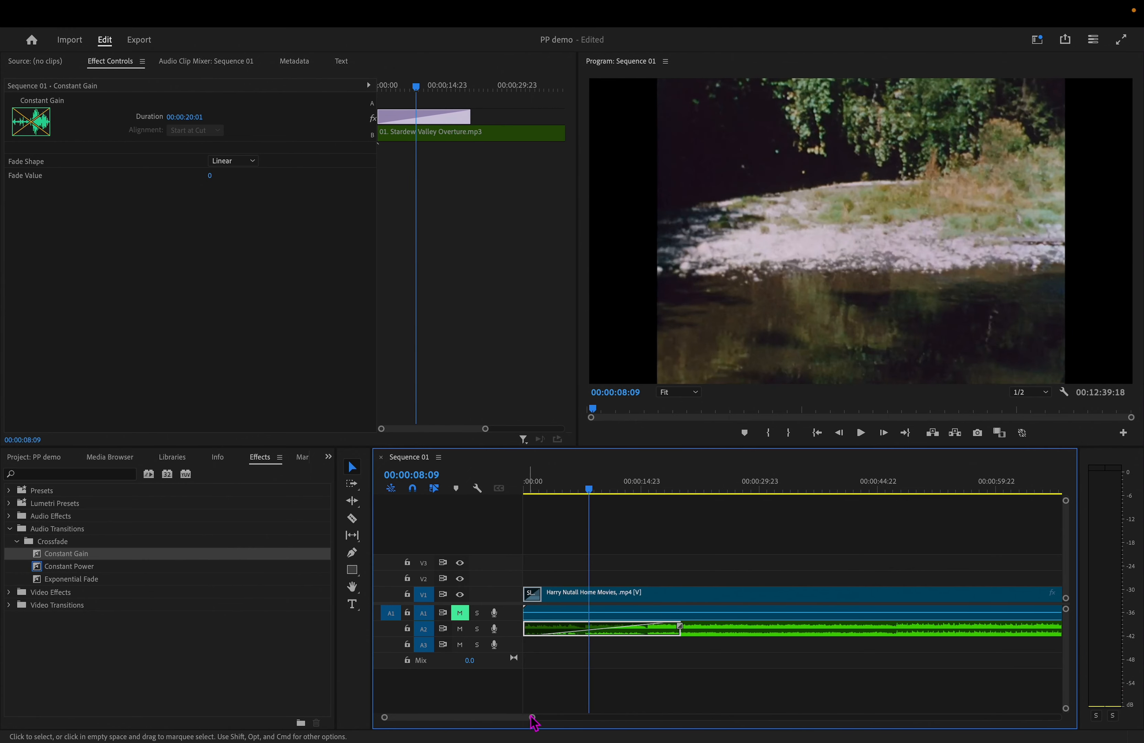
{"action": "left_click_drag", "start_coordinate": [534, 721], "coordinate": [661, 721]}
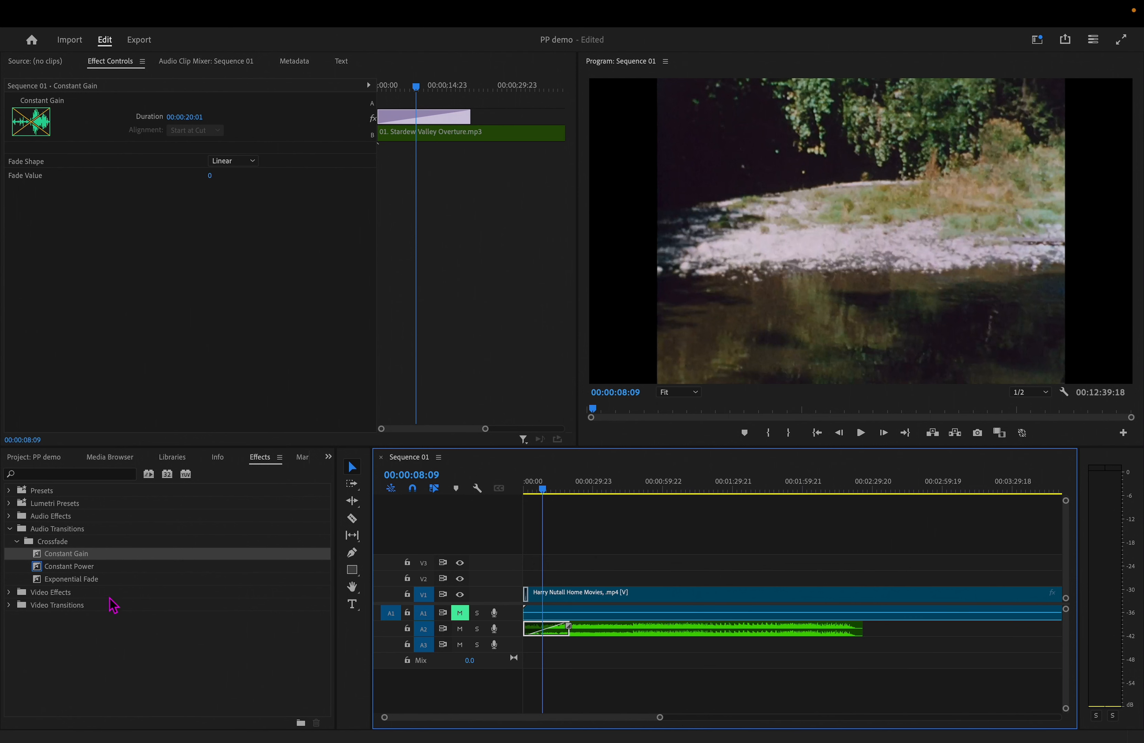
Step: Apply Exponential Fade to the end of the A2 music and lengthen it
{"action": "left_click_drag", "start_coordinate": [85, 580], "coordinate": [859, 636]}
{"action": "left_click_drag", "start_coordinate": [660, 718], "coordinate": [612, 721]}
{"action": "left_click_drag", "start_coordinate": [453, 719], "coordinate": [515, 723]}
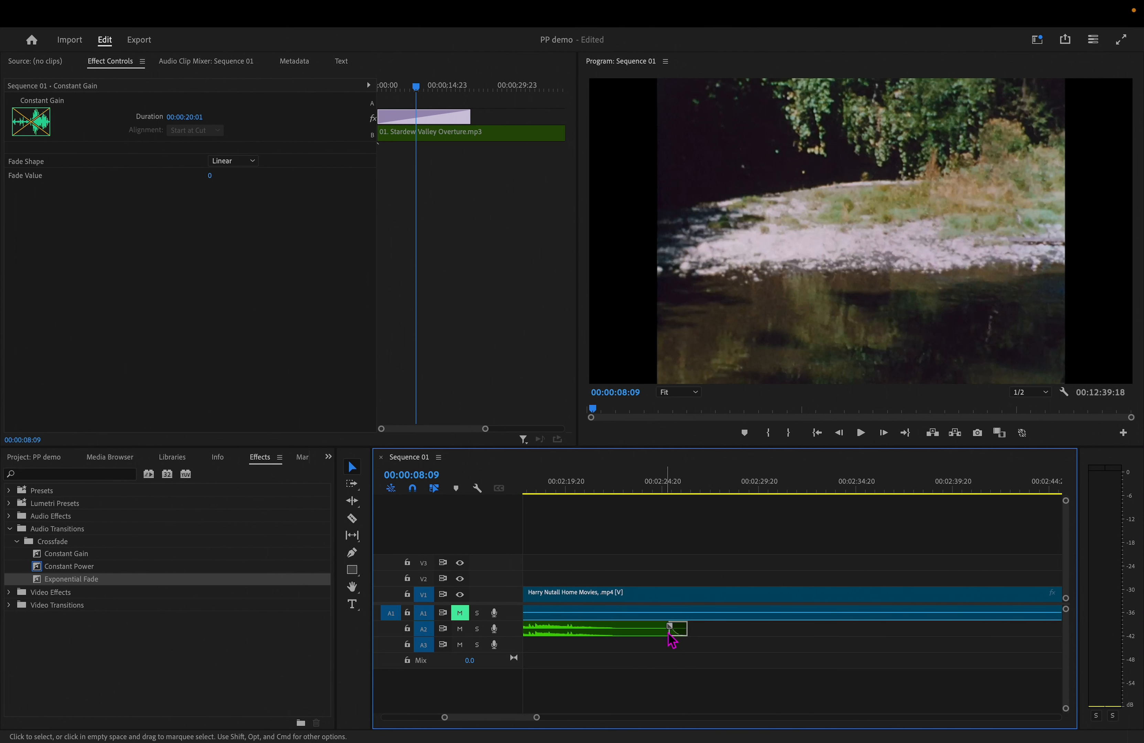
{"action": "mouse_move", "coordinate": [671, 637]}
{"action": "left_mouse_down"}
{"action": "mouse_move", "coordinate": [553, 642]}
{"action": "mouse_move", "coordinate": [595, 642]}
{"action": "mouse_move", "coordinate": [554, 629]}
{"action": "mouse_move", "coordinate": [602, 644]}
{"action": "mouse_move", "coordinate": [724, 642]}
{"action": "mouse_move", "coordinate": [687, 642]}
{"action": "left_mouse_up"}
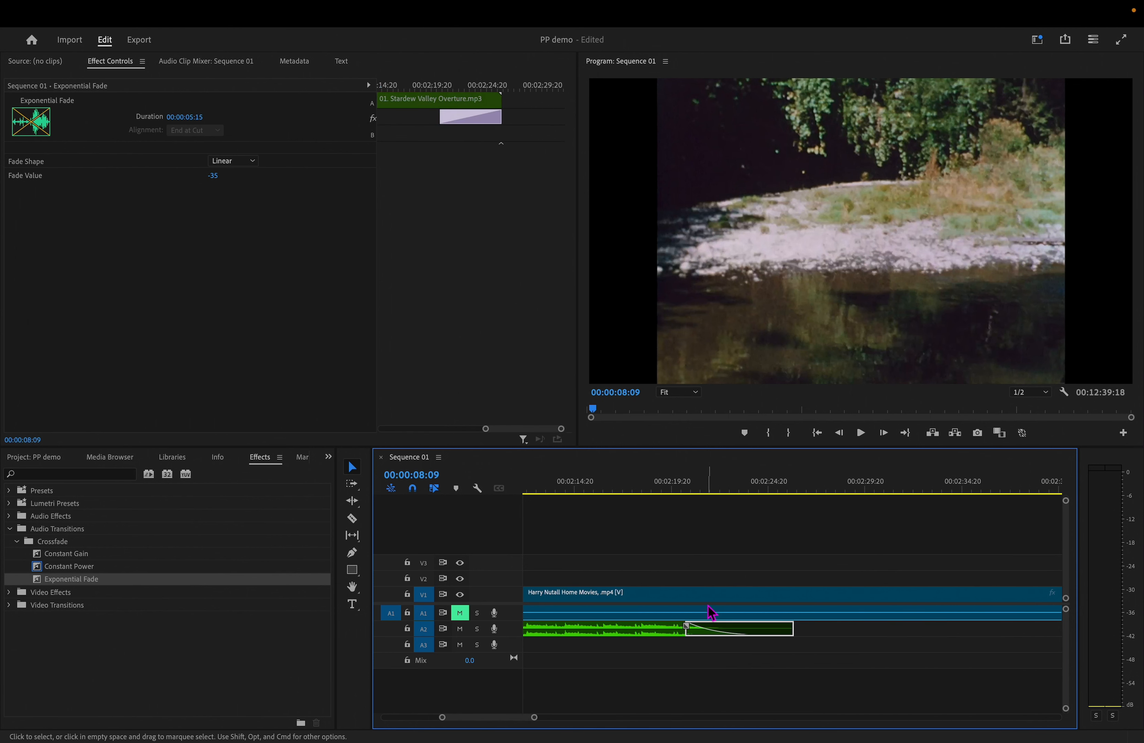
Step: Add a second copy of the music on A3 with a Constant Gain fade-in at its start
{"action": "left_click", "coordinate": [54, 457]}
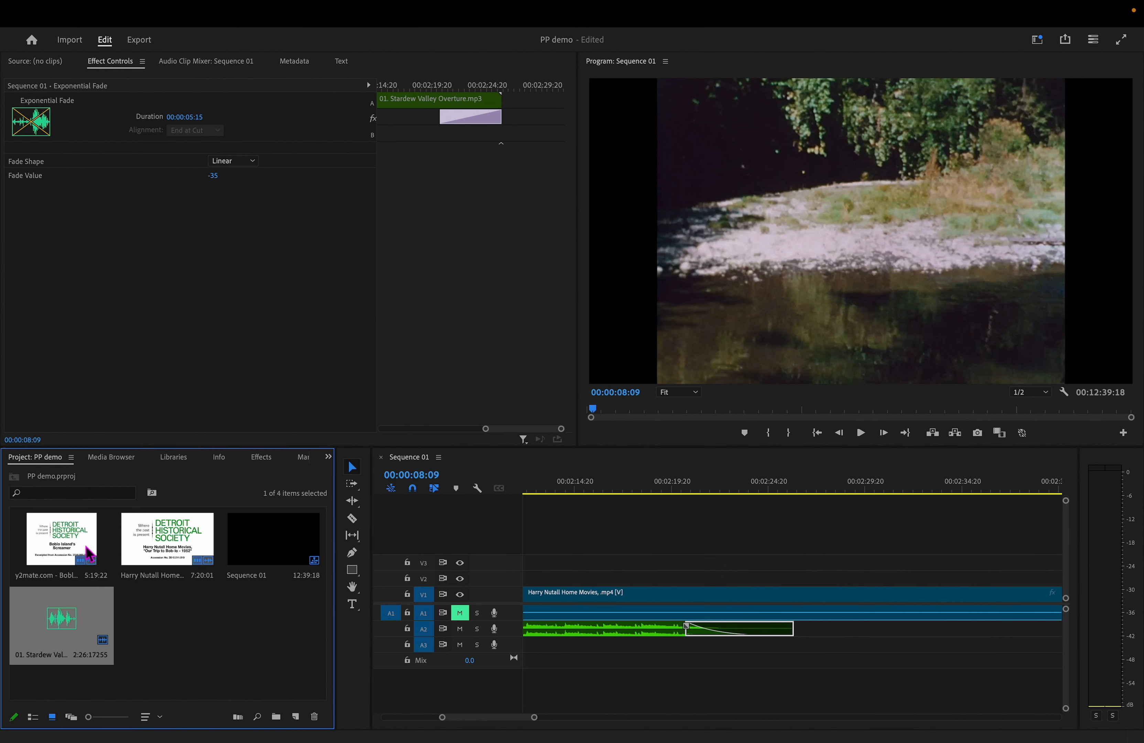
{"action": "left_click_drag", "start_coordinate": [73, 619], "coordinate": [562, 647]}
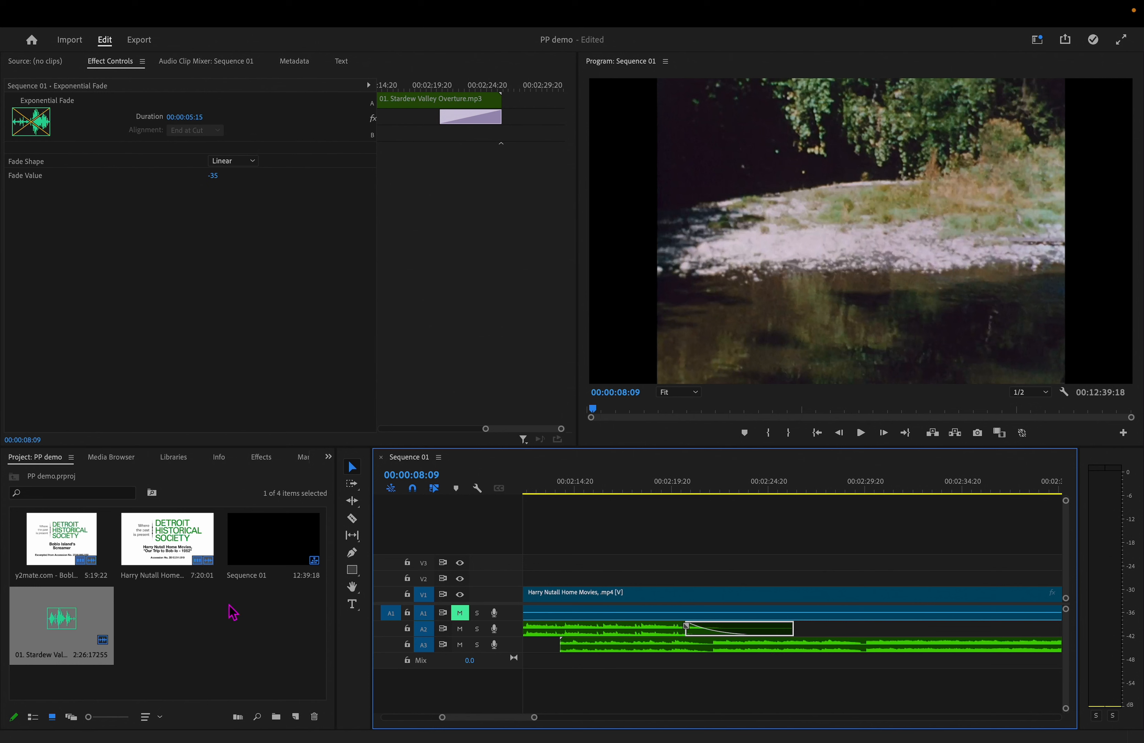
{"action": "left_click", "coordinate": [273, 459]}
{"action": "left_click_drag", "start_coordinate": [72, 554], "coordinate": [883, 652]}
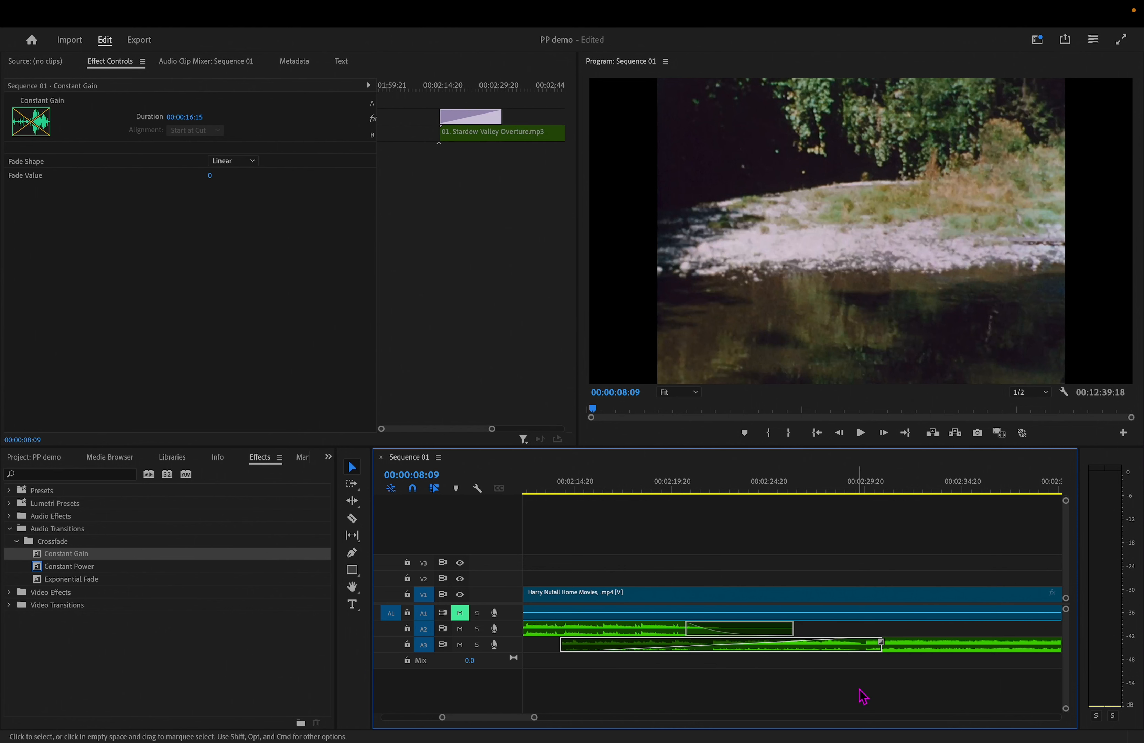
{"action": "left_click", "coordinate": [952, 680]}
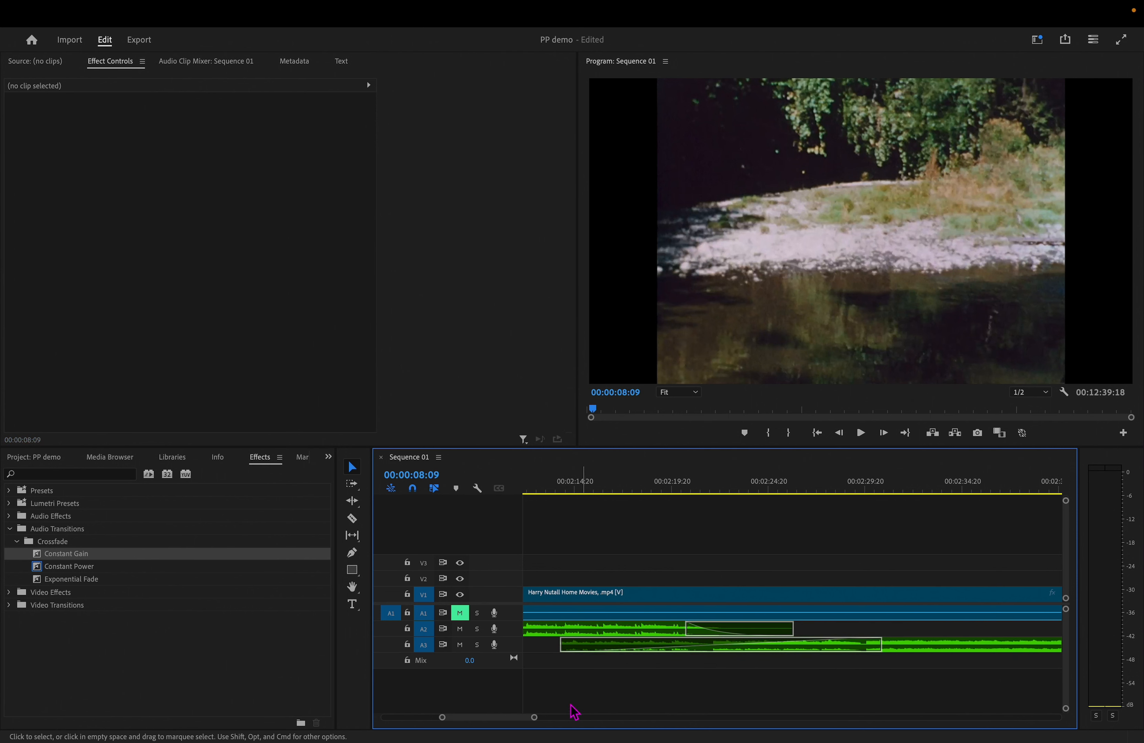
{"action": "left_click_drag", "start_coordinate": [523, 720], "coordinate": [410, 719]}
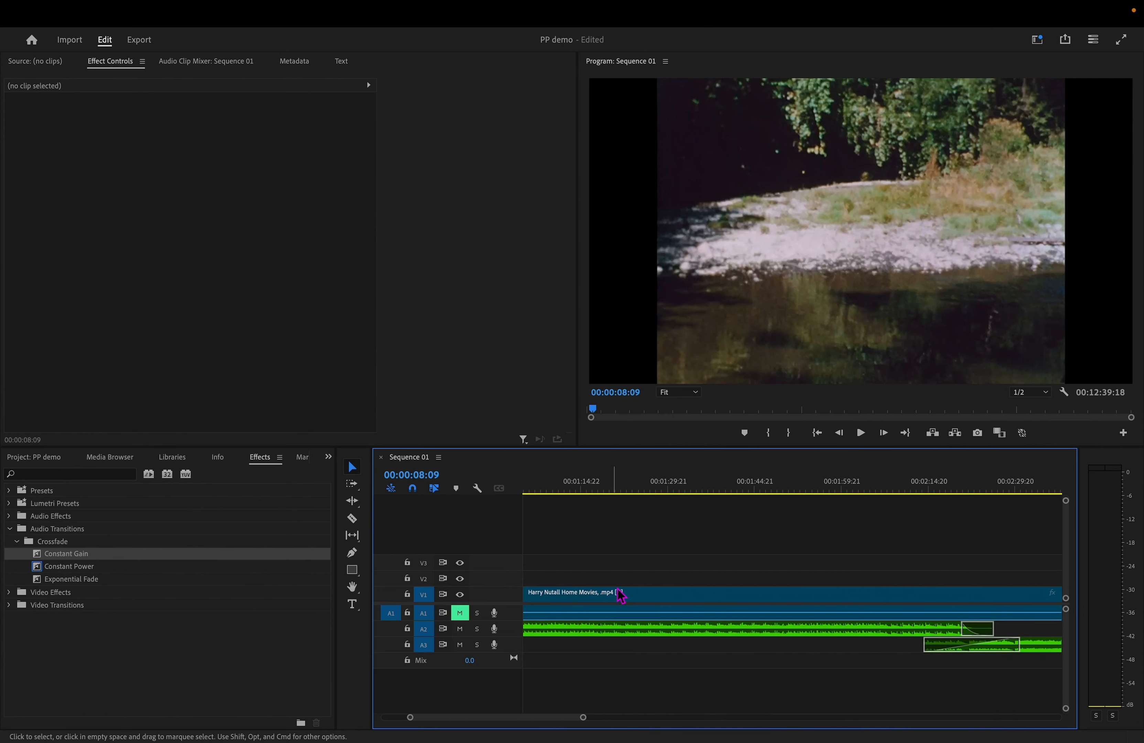
{"action": "left_click_drag", "start_coordinate": [676, 490], "coordinate": [609, 530]}
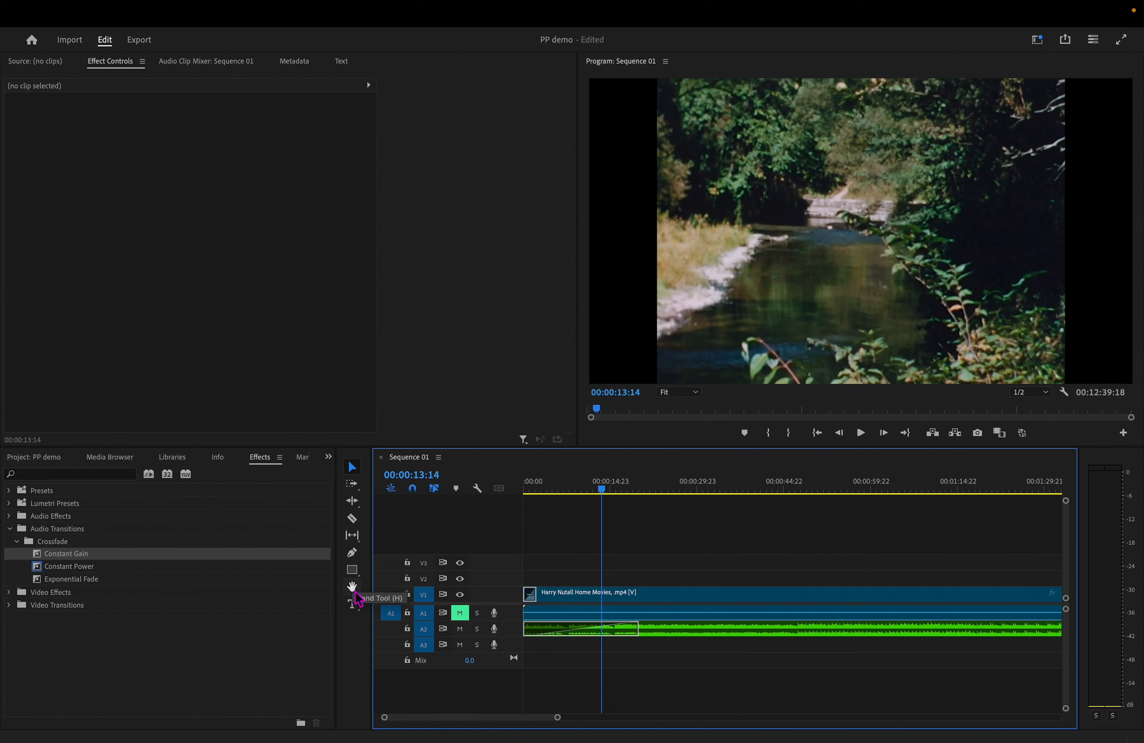
Step: Add a 'river' text title over the river shot with the Type tool
{"action": "left_click", "coordinate": [352, 603]}
{"action": "left_click", "coordinate": [756, 216]}
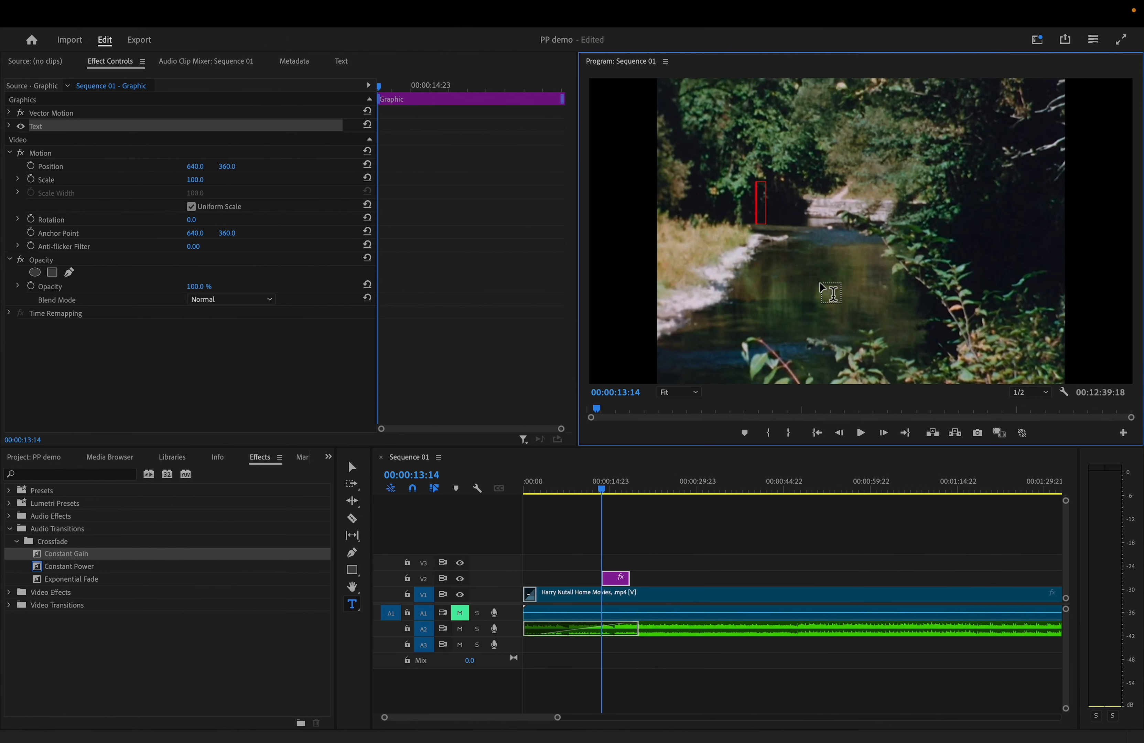
{"action": "type", "text": "t"}
{"action": "key", "text": "BackSpace"}
{"action": "type", "text": "river"}
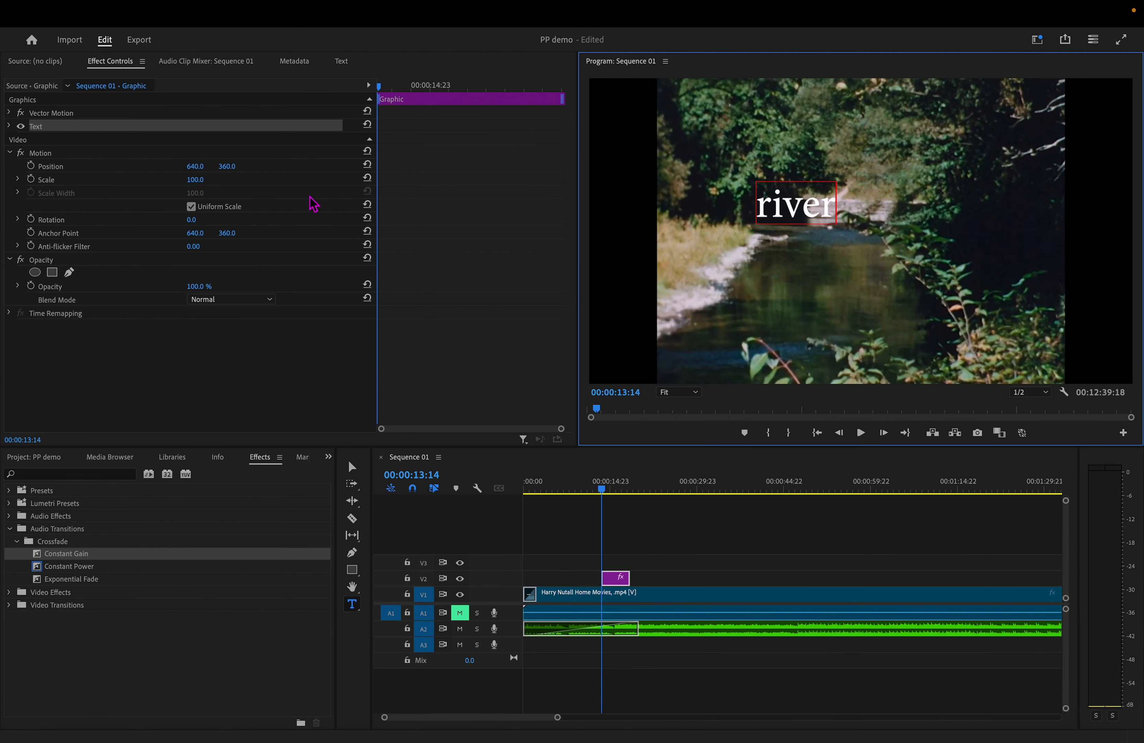
{"action": "left_click", "coordinate": [499, 477]}
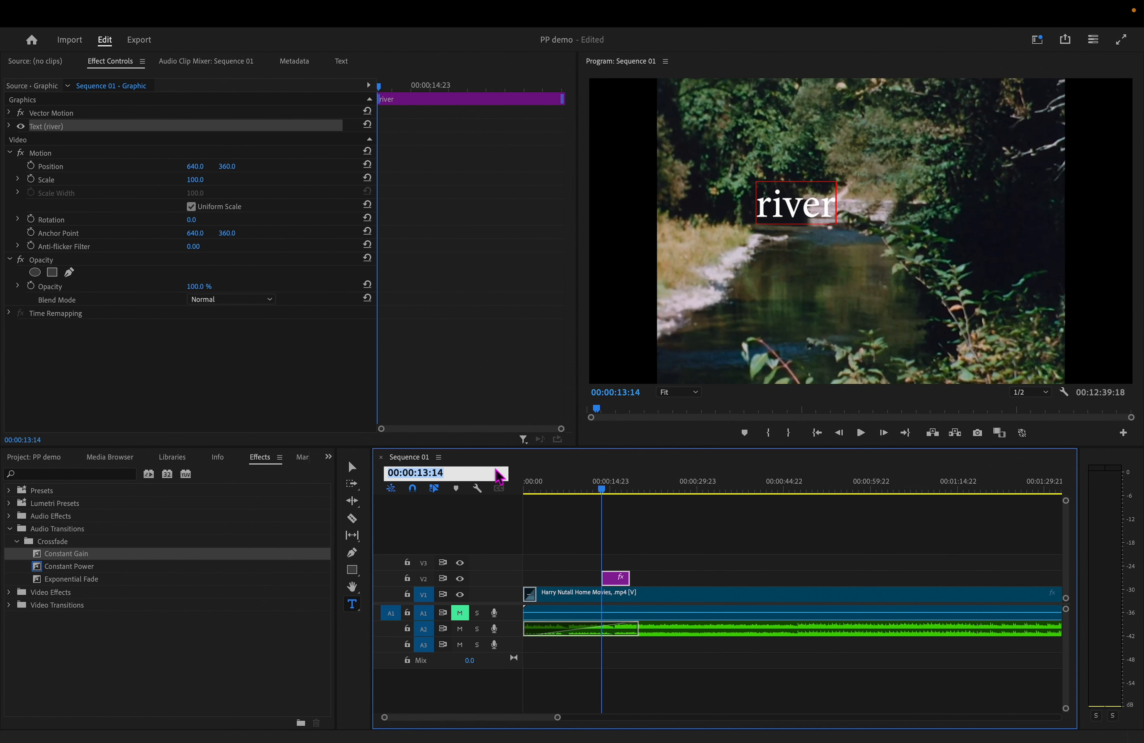
{"action": "left_click", "coordinate": [312, 646]}
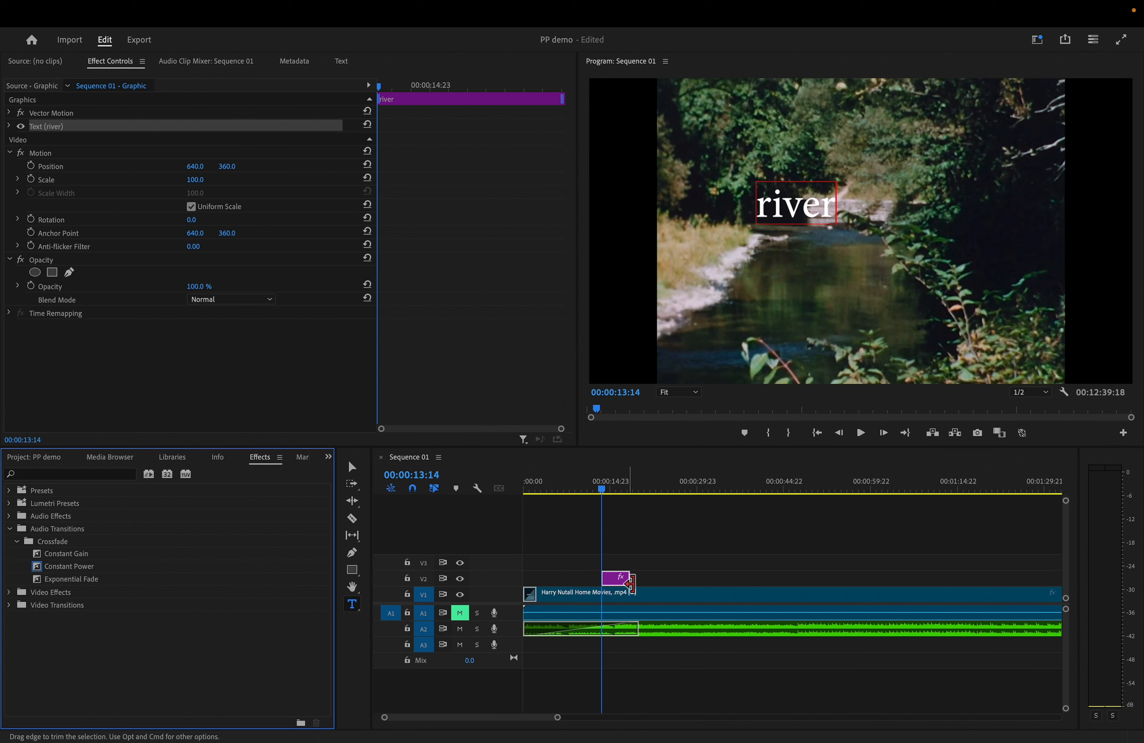
Step: Preview the title and trim the V2 graphic clip to start earlier
{"action": "left_click", "coordinate": [603, 491]}
{"action": "key", "text": "space"}
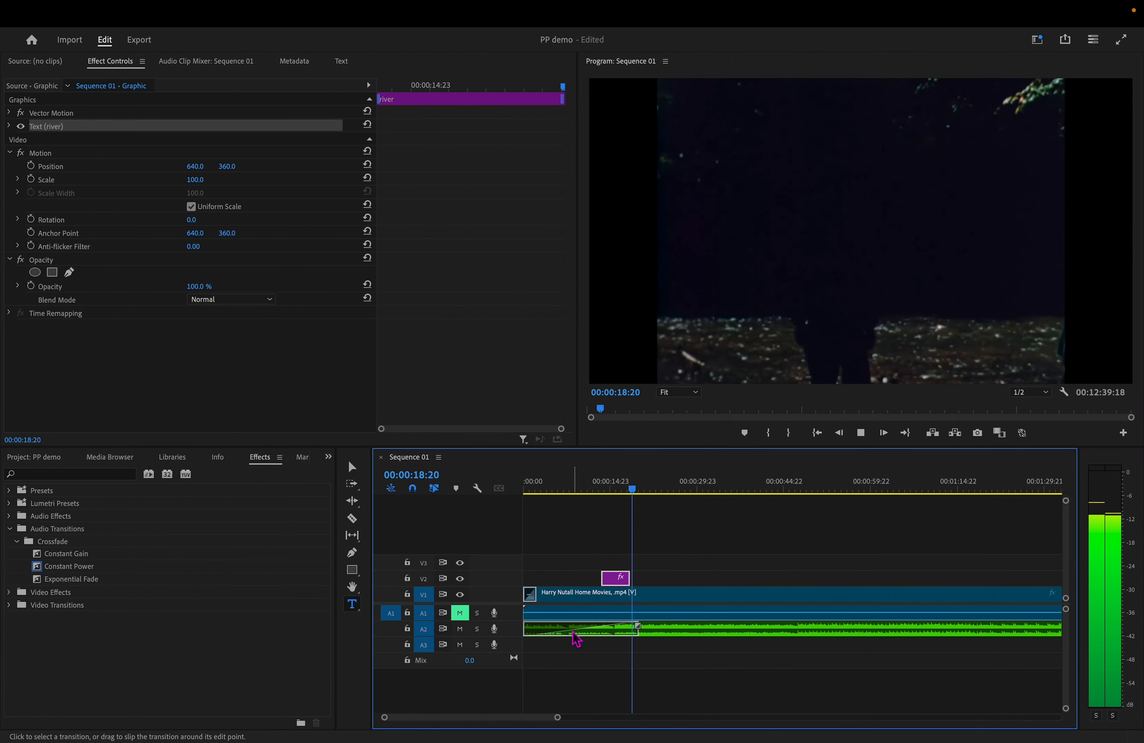
{"action": "key", "text": "space"}
{"action": "mouse_move", "coordinate": [601, 583]}
{"action": "left_mouse_down"}
{"action": "mouse_move", "coordinate": [563, 582]}
{"action": "mouse_move", "coordinate": [586, 581]}
{"action": "left_mouse_up"}
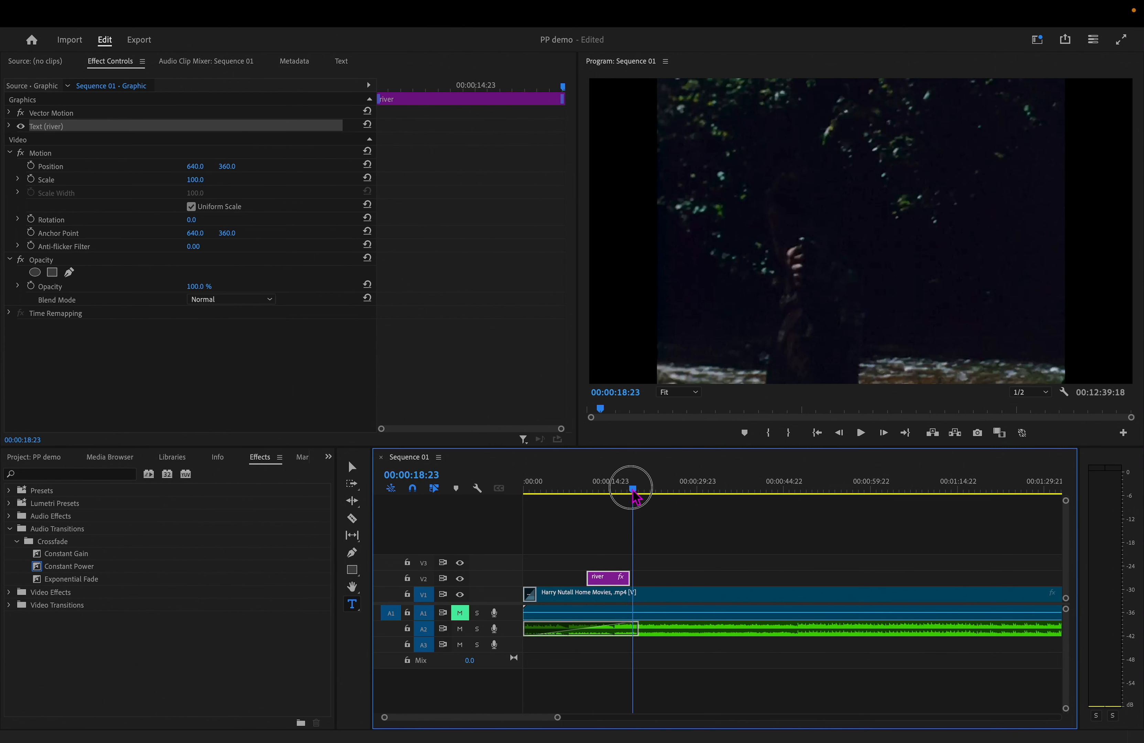
{"action": "left_click_drag", "start_coordinate": [632, 492], "coordinate": [577, 494]}
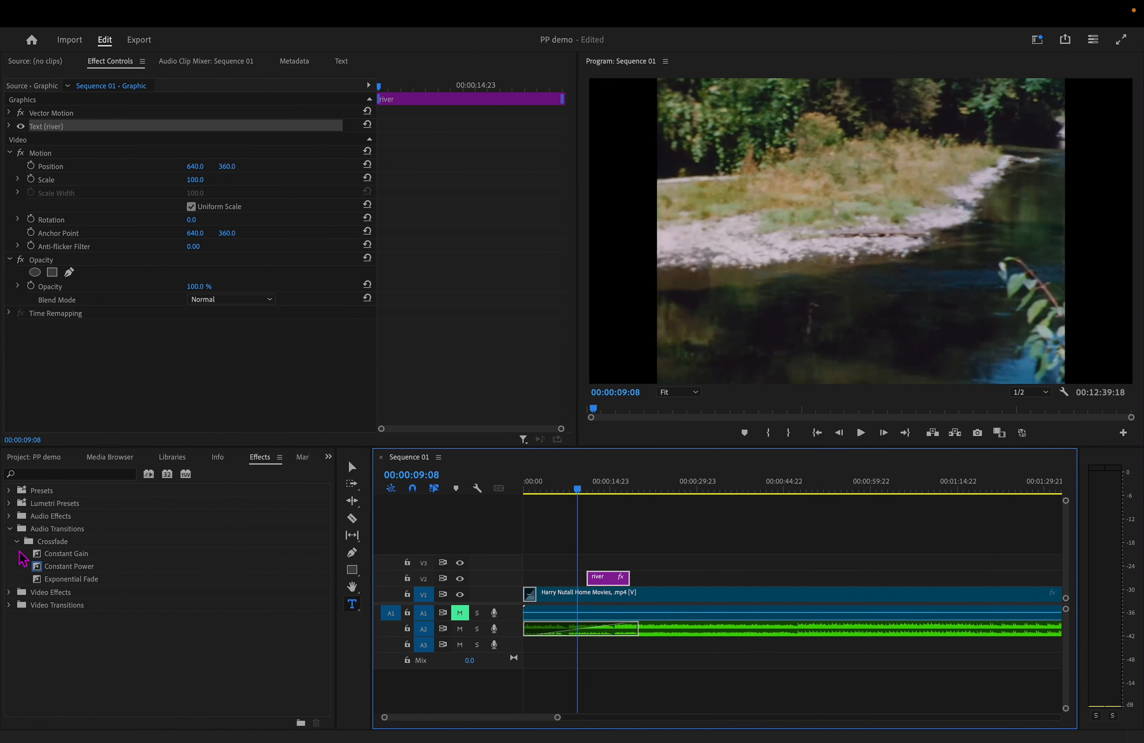
Step: From Video Transitions > Dissolve, place Dip to Black on both ends of the 'river' title
{"action": "left_click", "coordinate": [10, 529]}
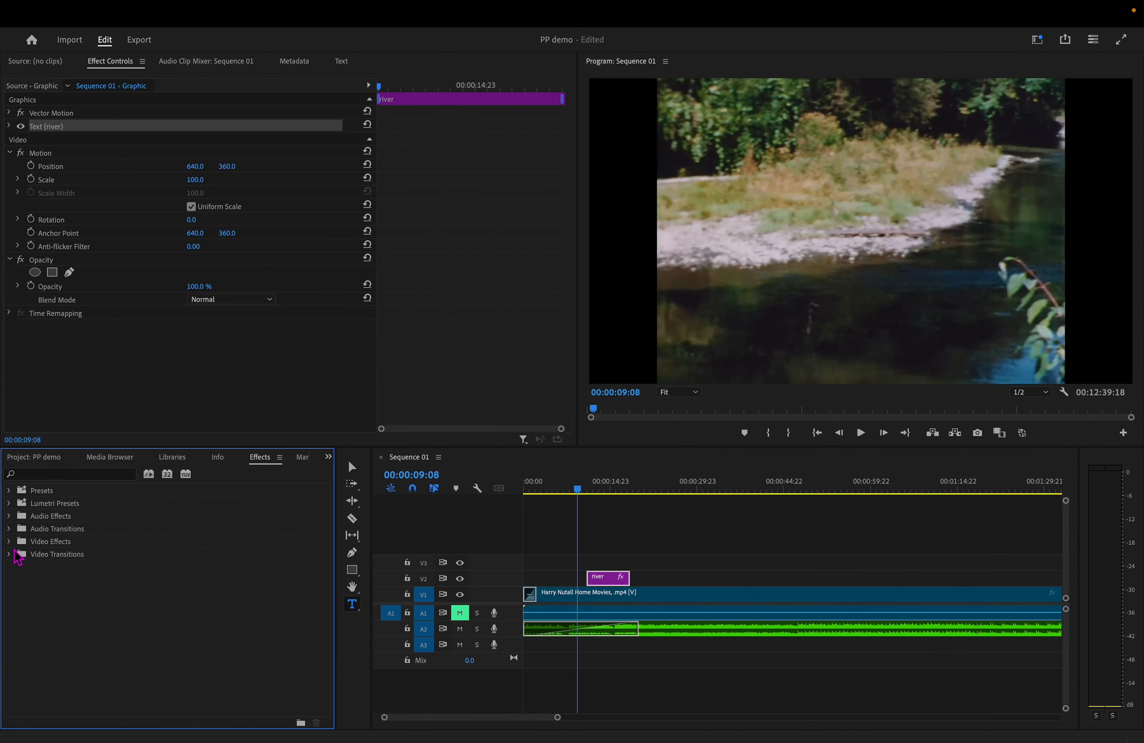
{"action": "left_click", "coordinate": [10, 554]}
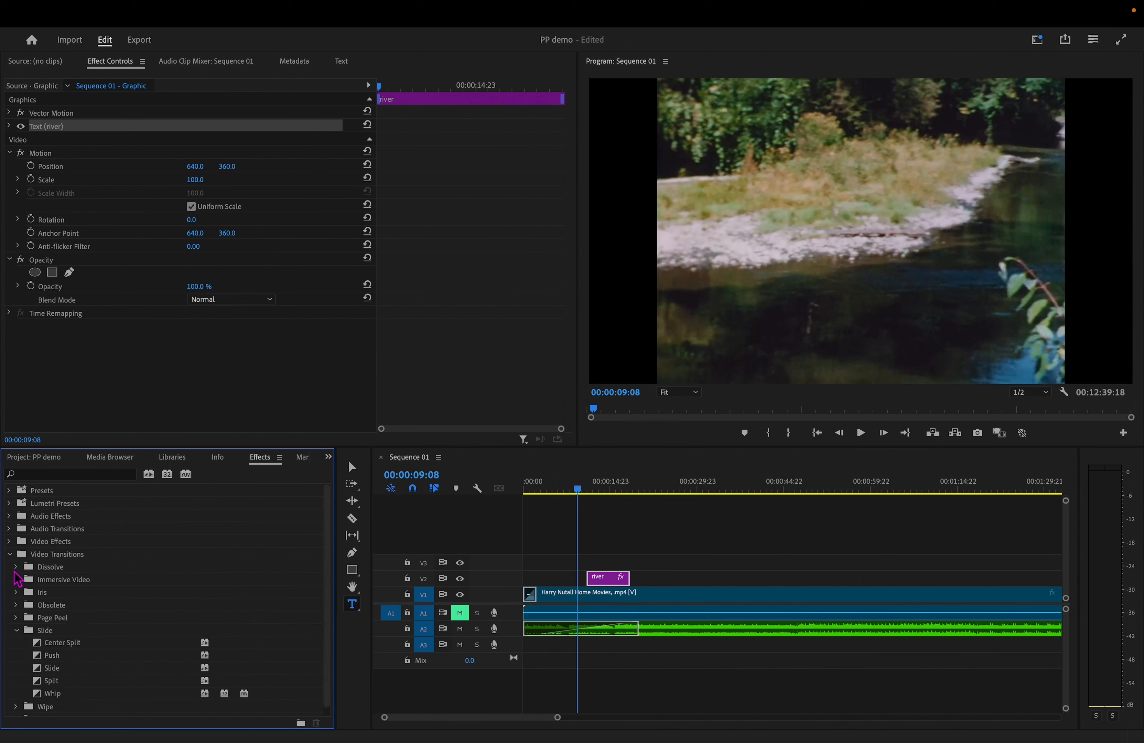
{"action": "left_click", "coordinate": [15, 568]}
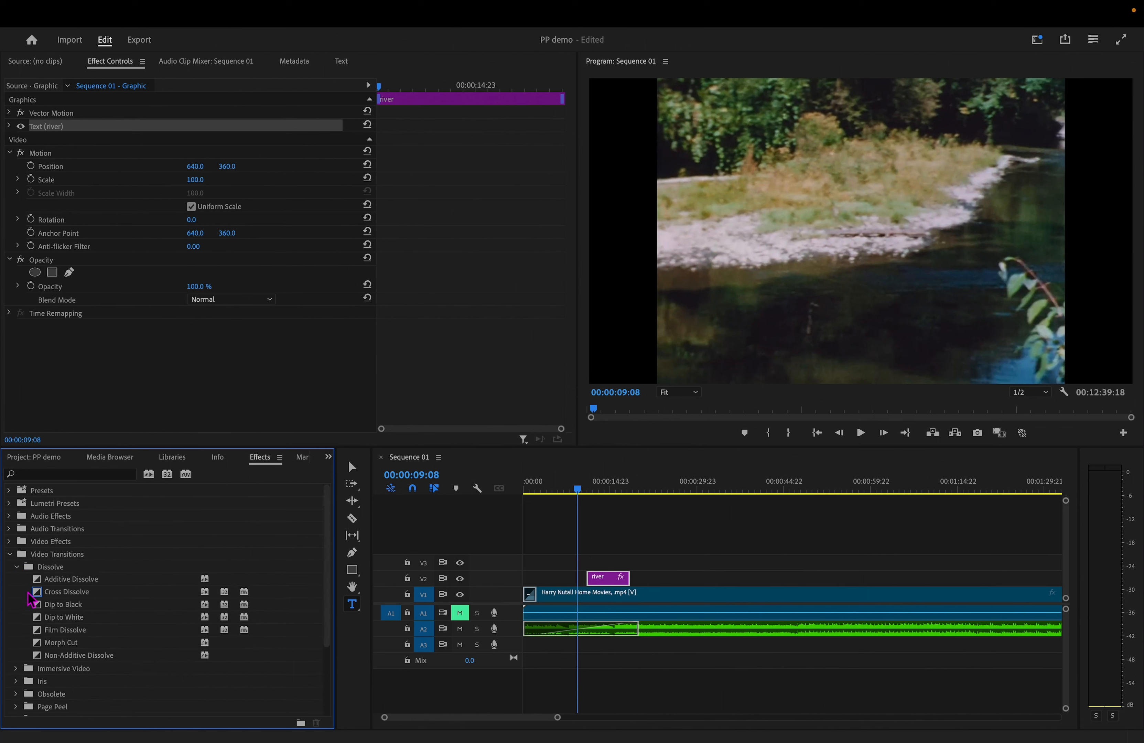
{"action": "left_click_drag", "start_coordinate": [66, 608], "coordinate": [590, 577]}
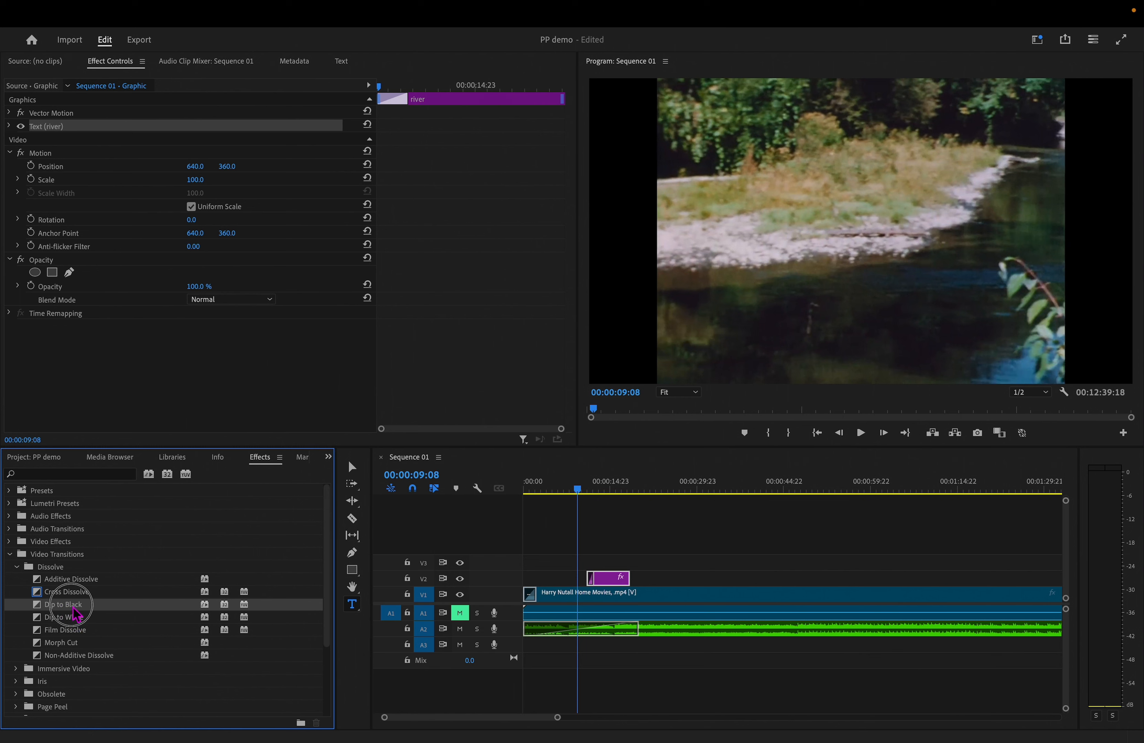
{"action": "left_click_drag", "start_coordinate": [75, 610], "coordinate": [622, 579]}
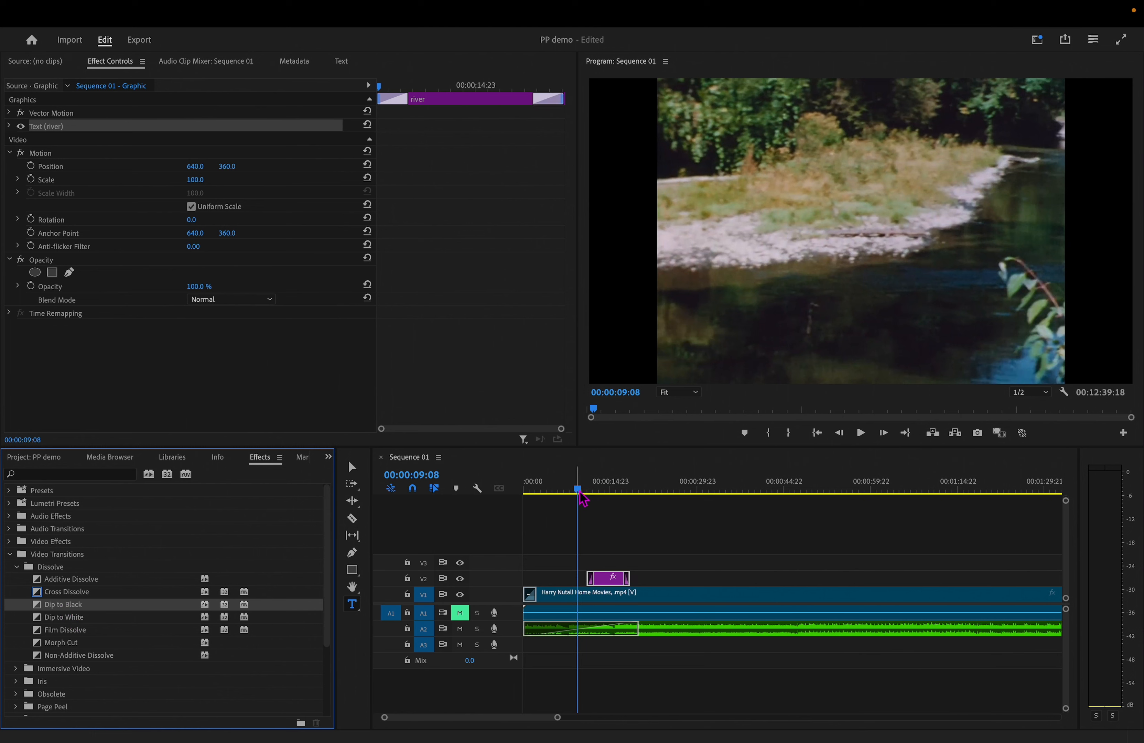
Step: Play back the sequence to preview the title fading in and out
{"action": "key", "text": "space"}
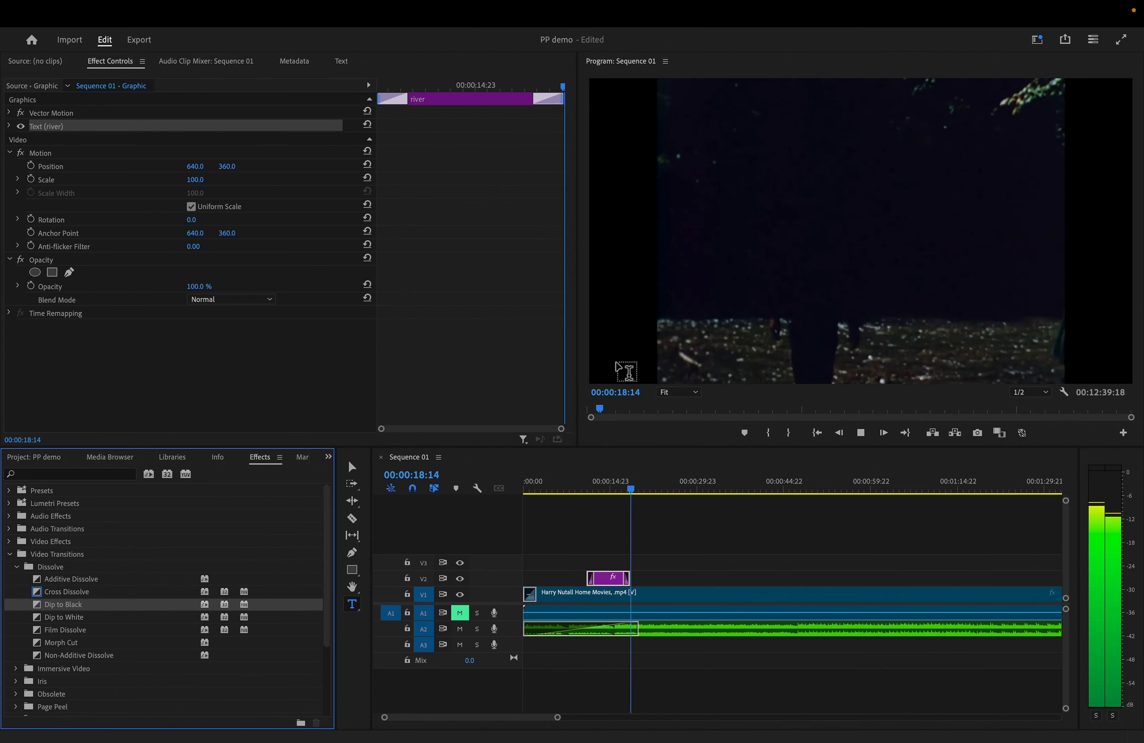
{"action": "key", "text": "space"}
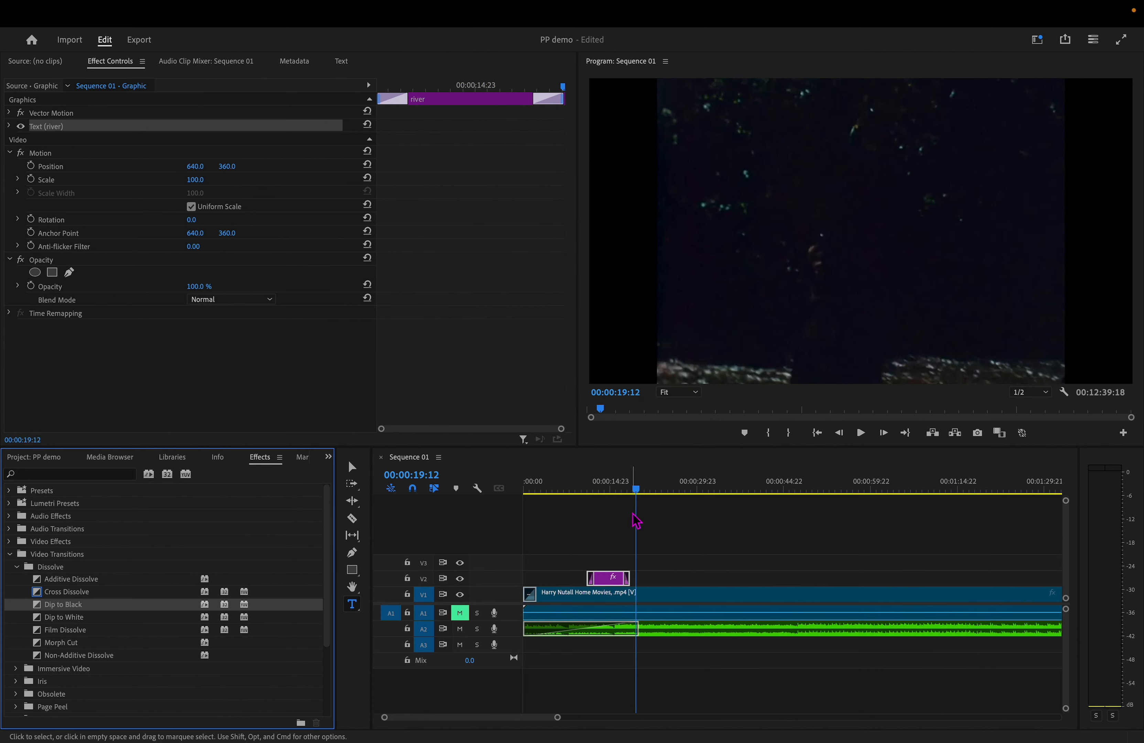
{"action": "left_click_drag", "start_coordinate": [635, 493], "coordinate": [632, 491]}
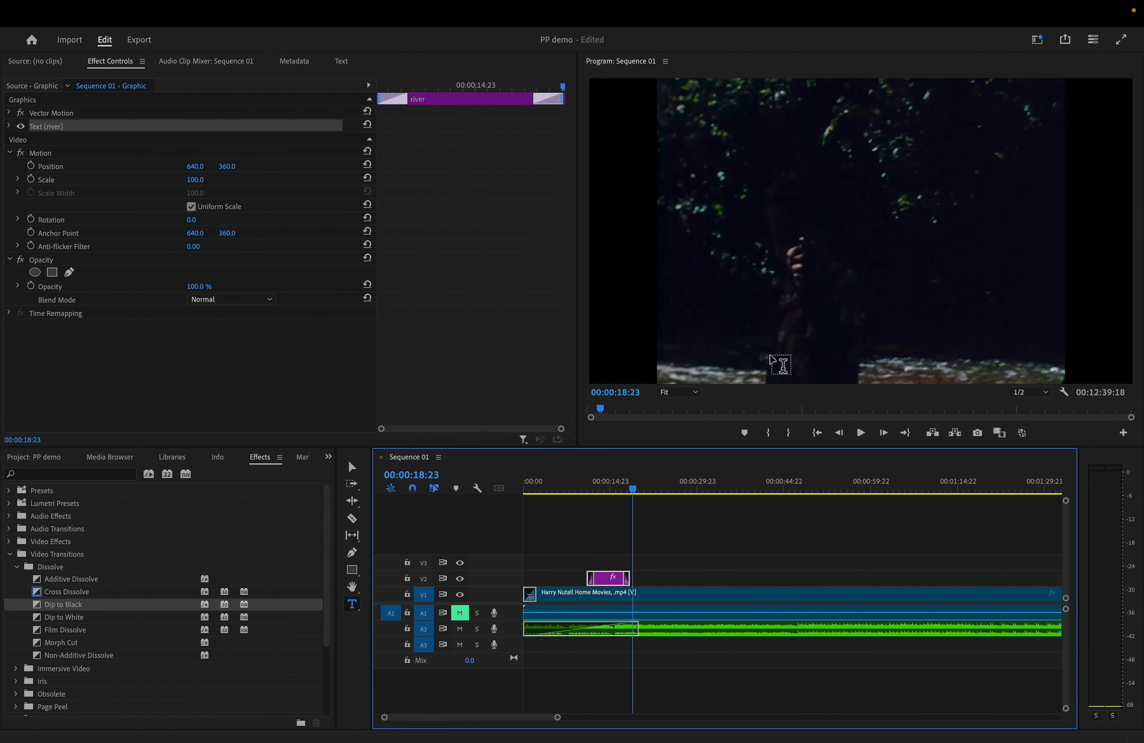
{"action": "left_click", "coordinate": [665, 491]}
Step: Draw a rectangle at 24:16 and add Dip to Black to both ends of its clip
{"action": "left_click", "coordinate": [353, 569]}
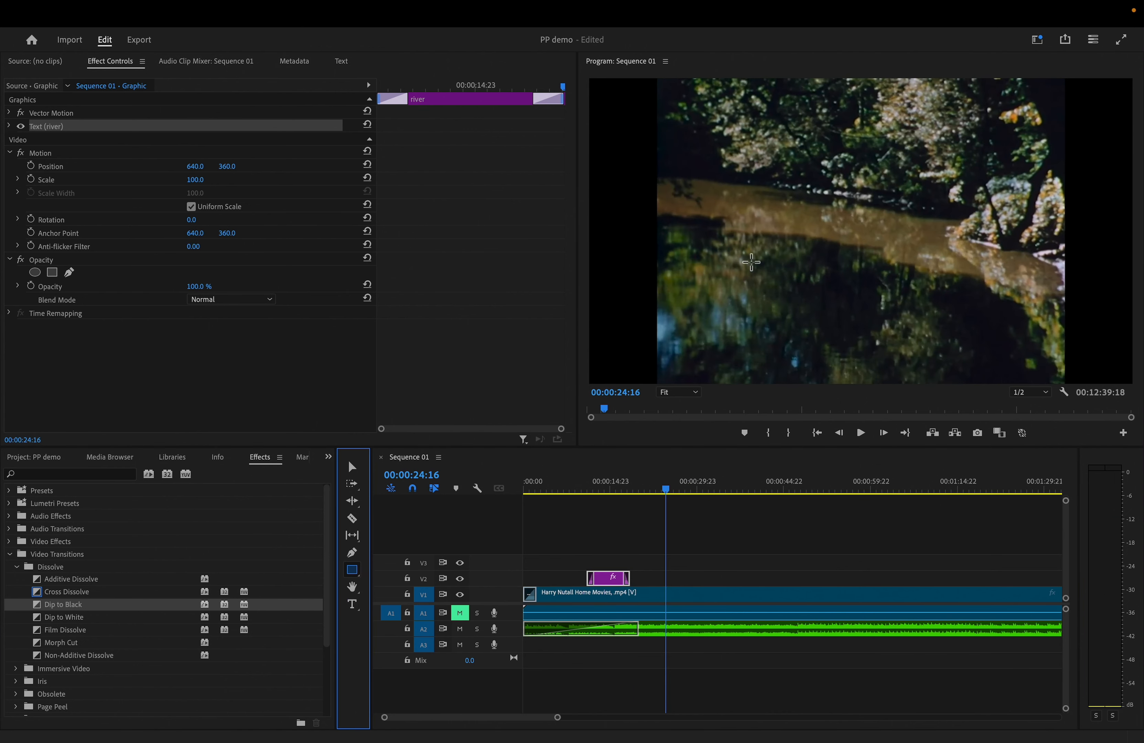
{"action": "mouse_move", "coordinate": [769, 137]}
{"action": "left_mouse_down"}
{"action": "mouse_move", "coordinate": [962, 319]}
{"action": "mouse_move", "coordinate": [1009, 325]}
{"action": "left_mouse_up"}
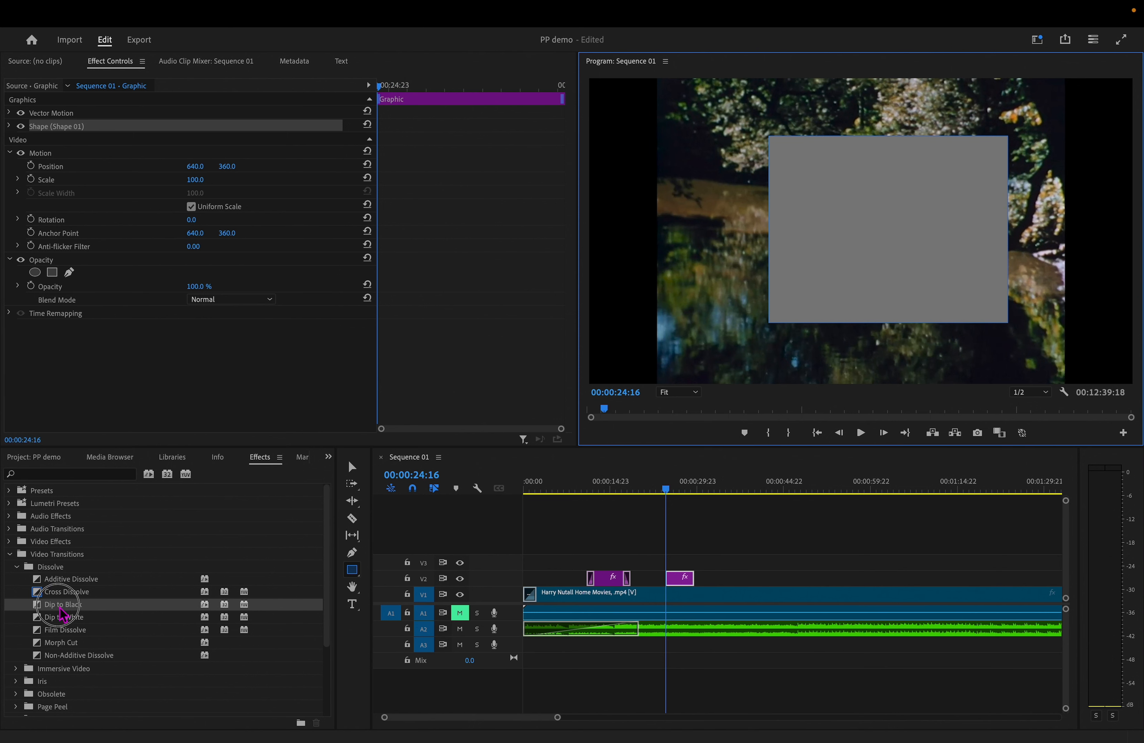
{"action": "left_click_drag", "start_coordinate": [63, 611], "coordinate": [674, 578]}
{"action": "left_click_drag", "start_coordinate": [67, 607], "coordinate": [690, 578]}
Step: Lengthen the shape clip by about eight seconds and view it at 29:15
{"action": "left_click_drag", "start_coordinate": [666, 492], "coordinate": [658, 490]}
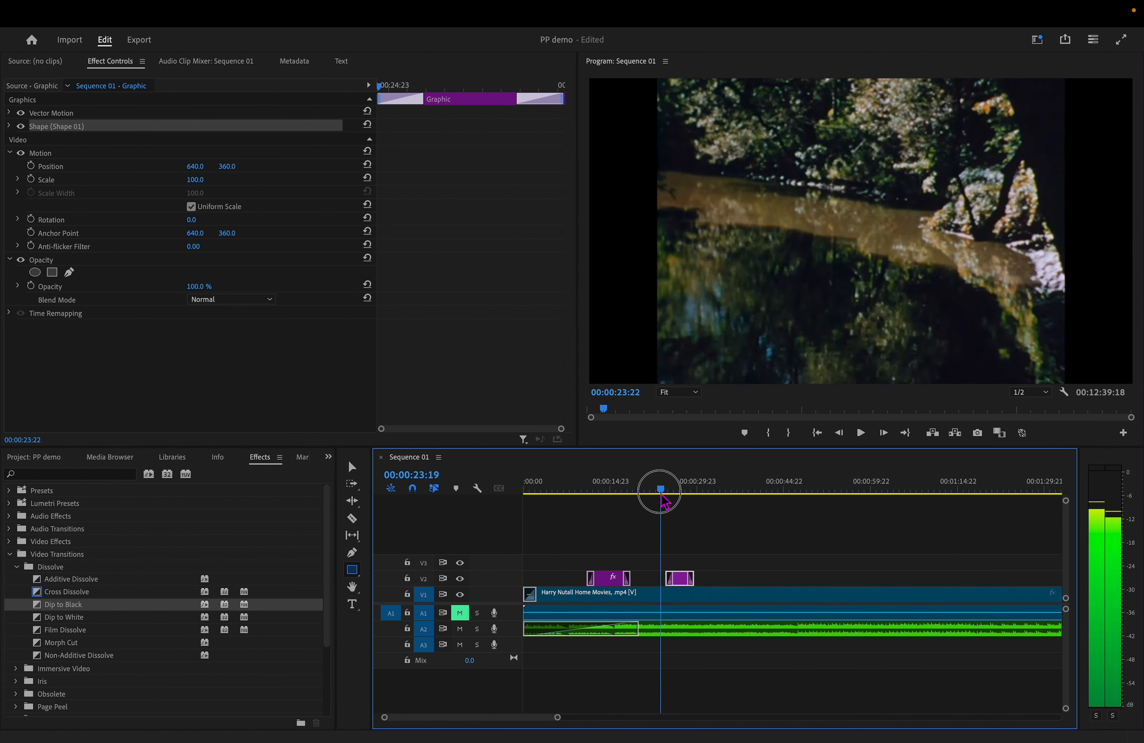
{"action": "left_click_drag", "start_coordinate": [695, 578], "coordinate": [761, 578]}
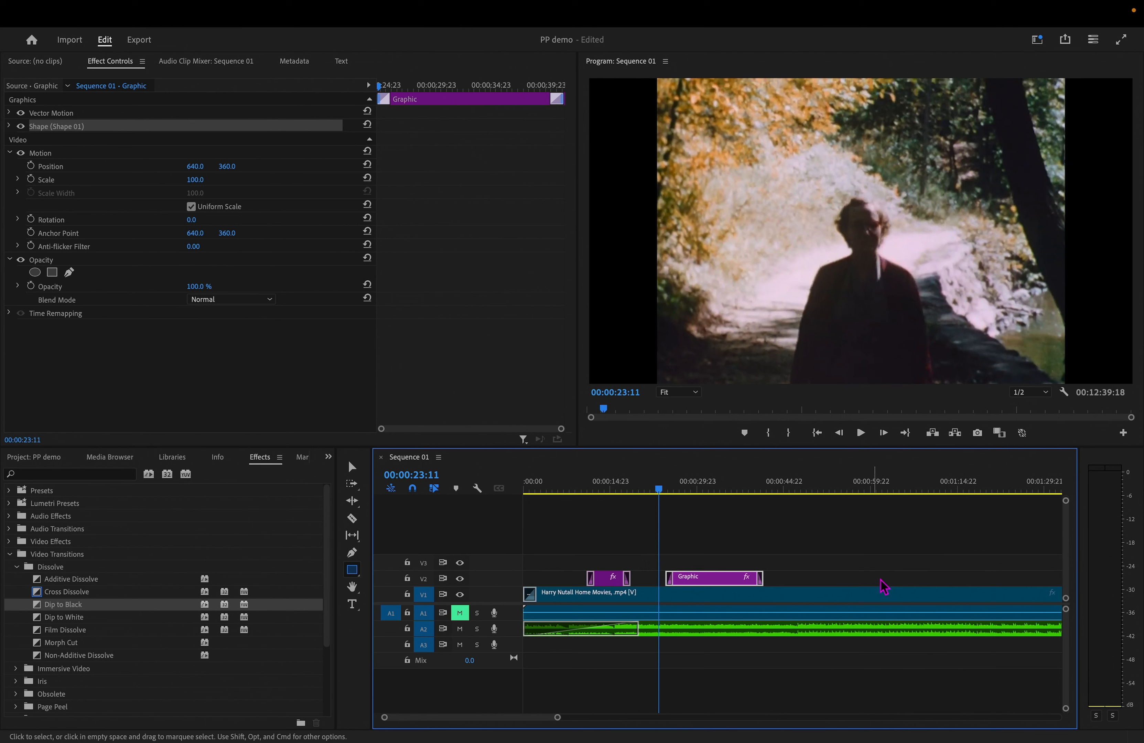
{"action": "left_click_drag", "start_coordinate": [660, 493], "coordinate": [694, 488]}
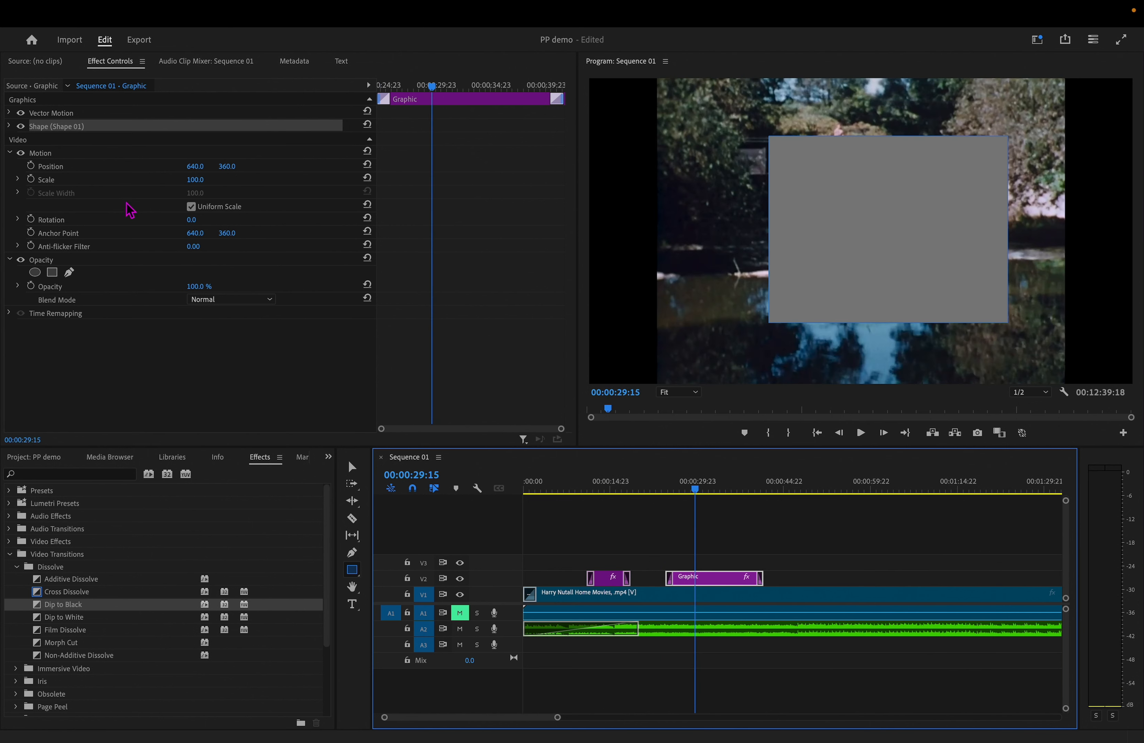
Step: Expand the shape's settings and try fill colours sampled from the video frame
{"action": "left_click", "coordinate": [109, 64]}
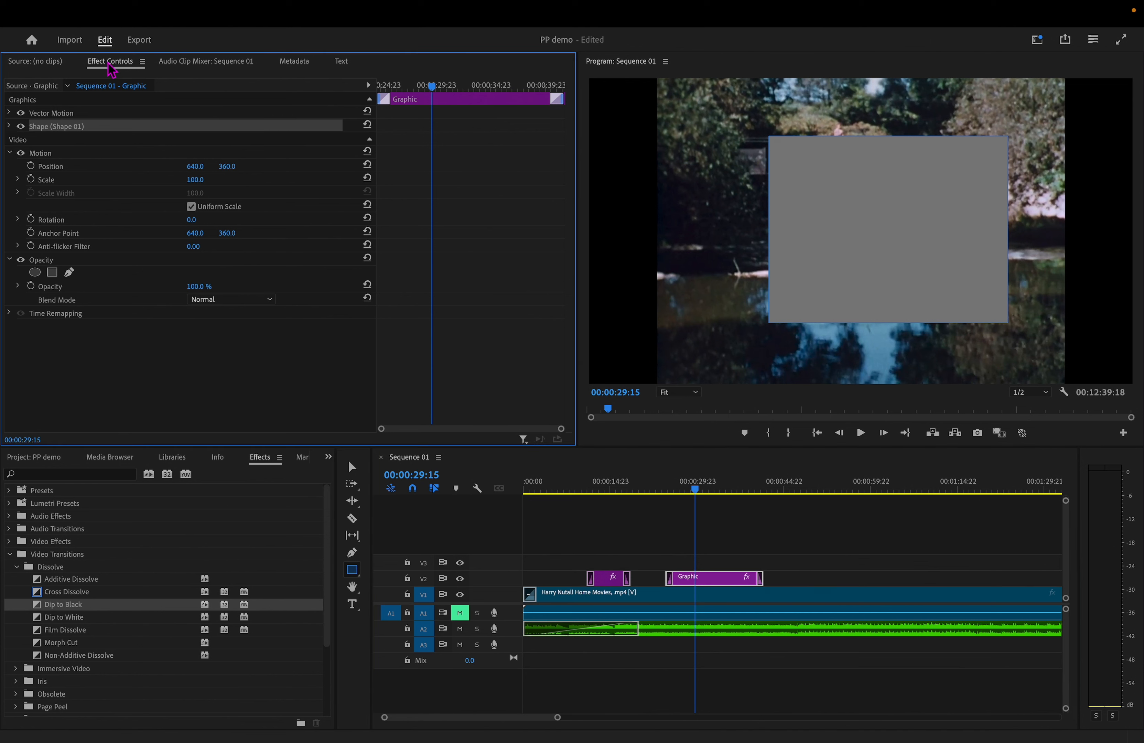
{"action": "left_click", "coordinate": [9, 126]}
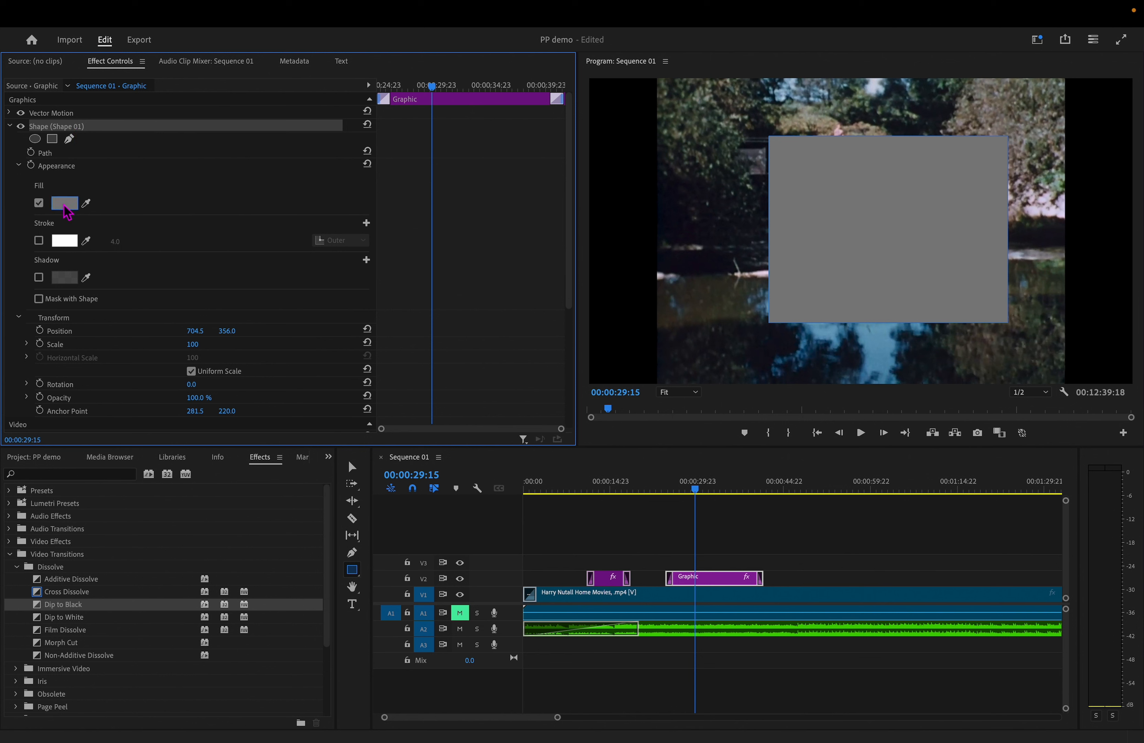
{"action": "left_click", "coordinate": [83, 207]}
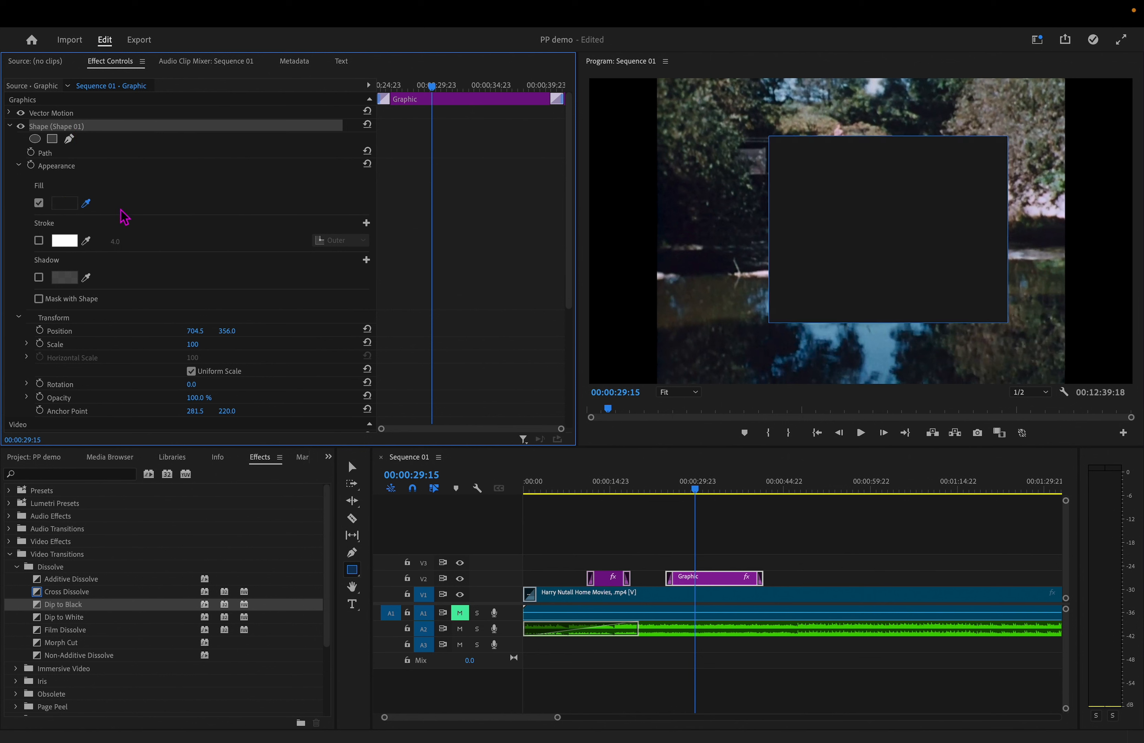
{"action": "left_click", "coordinate": [694, 238]}
{"action": "left_click", "coordinate": [87, 204]}
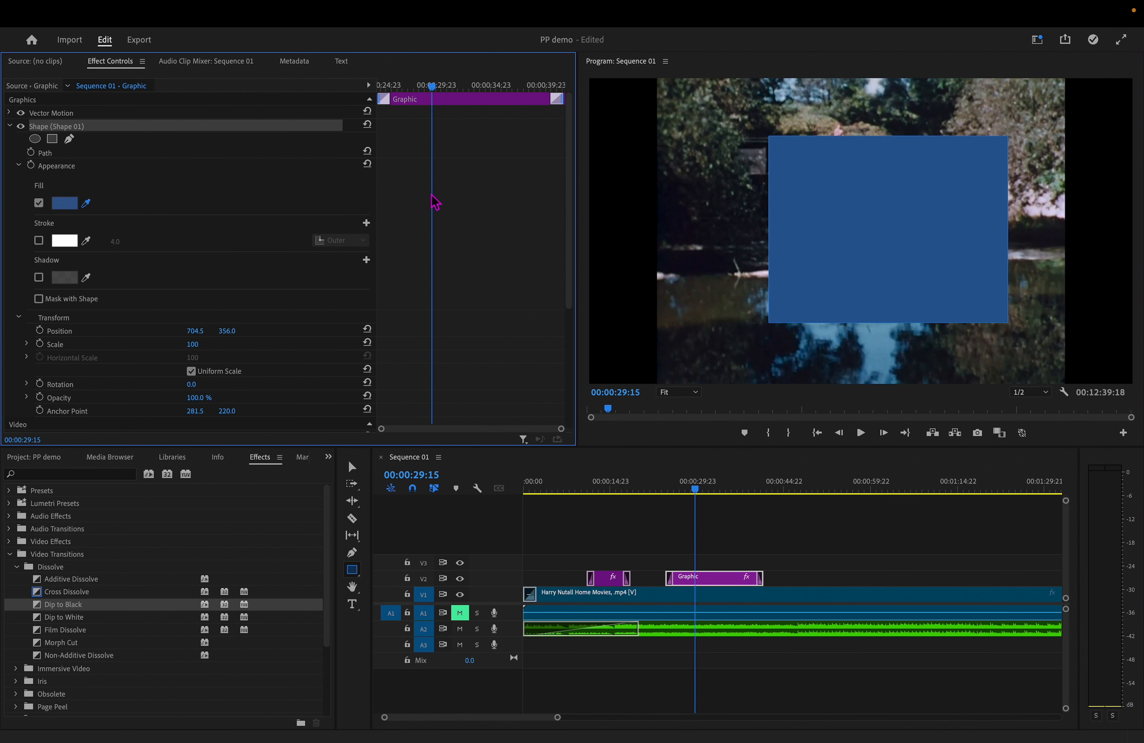
{"action": "left_click", "coordinate": [86, 204]}
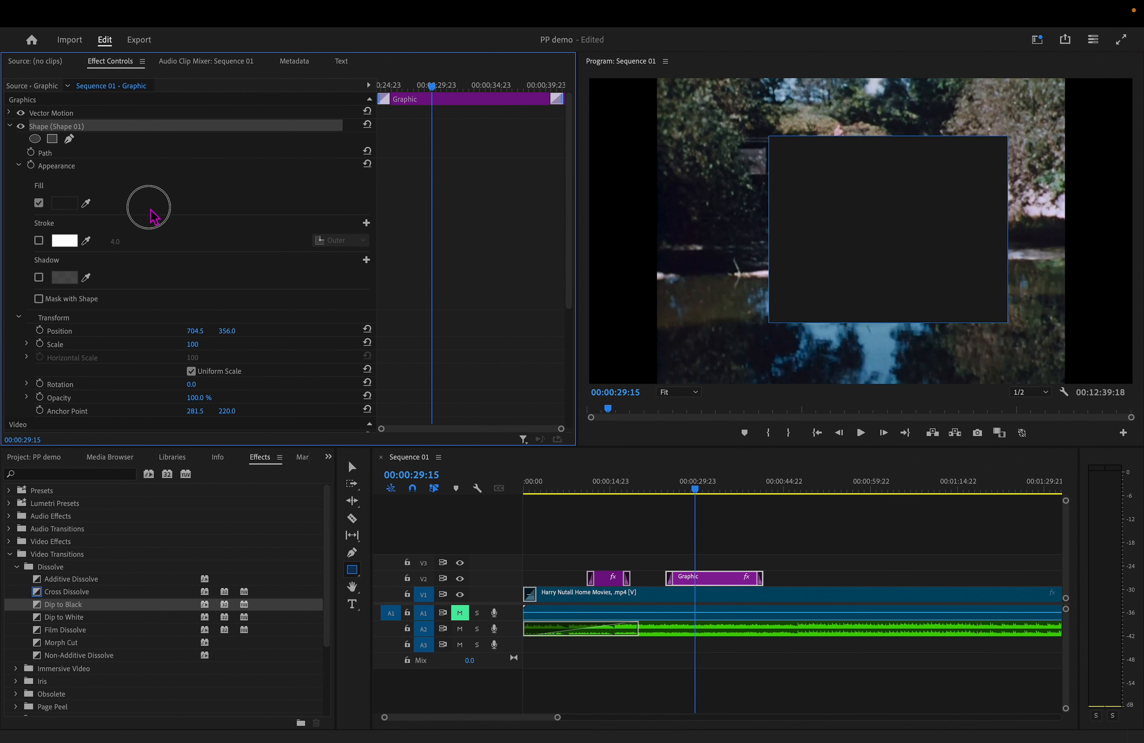
{"action": "left_click", "coordinate": [677, 210]}
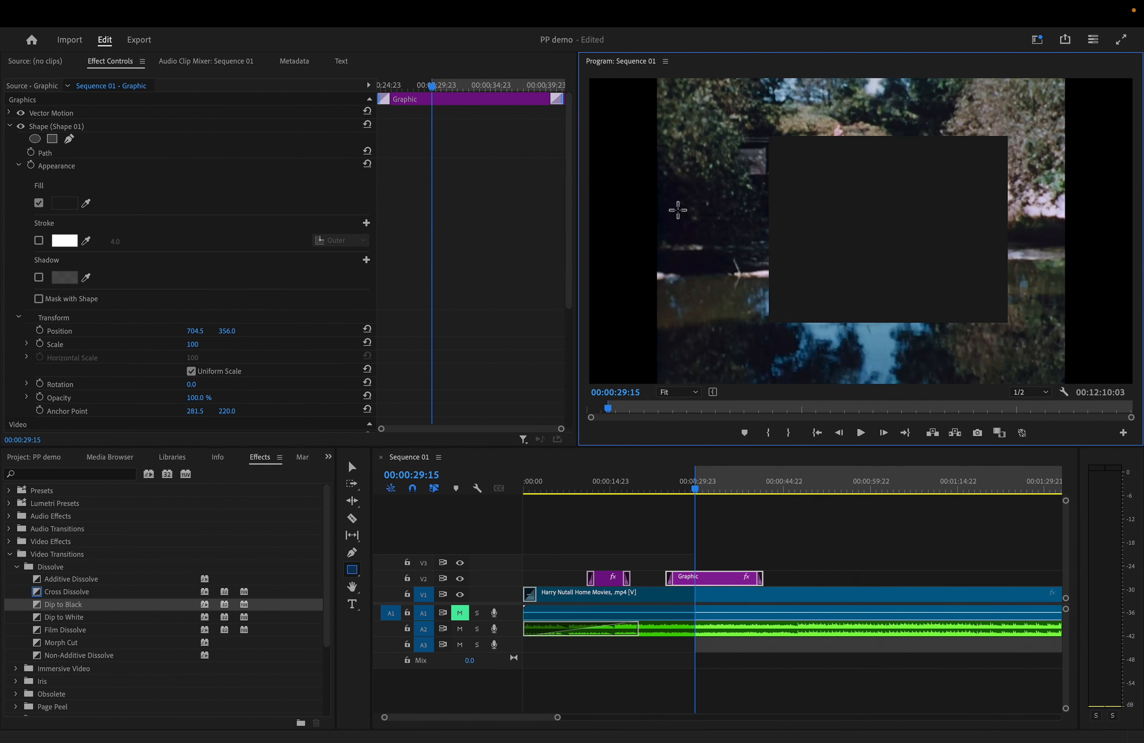
Step: Set the rectangle's fill to orange C65C2D in the Color Picker
{"action": "left_click", "coordinate": [66, 205]}
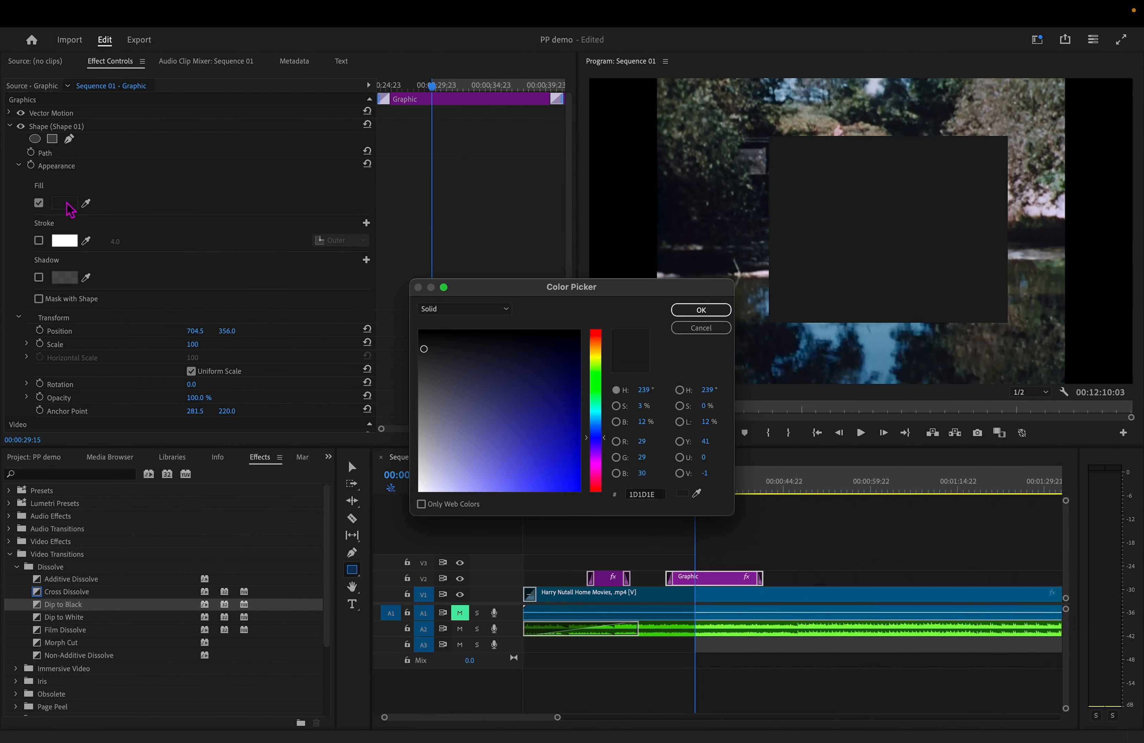
{"action": "left_click", "coordinate": [526, 395]}
{"action": "left_click", "coordinate": [563, 372]}
{"action": "left_click", "coordinate": [596, 338]}
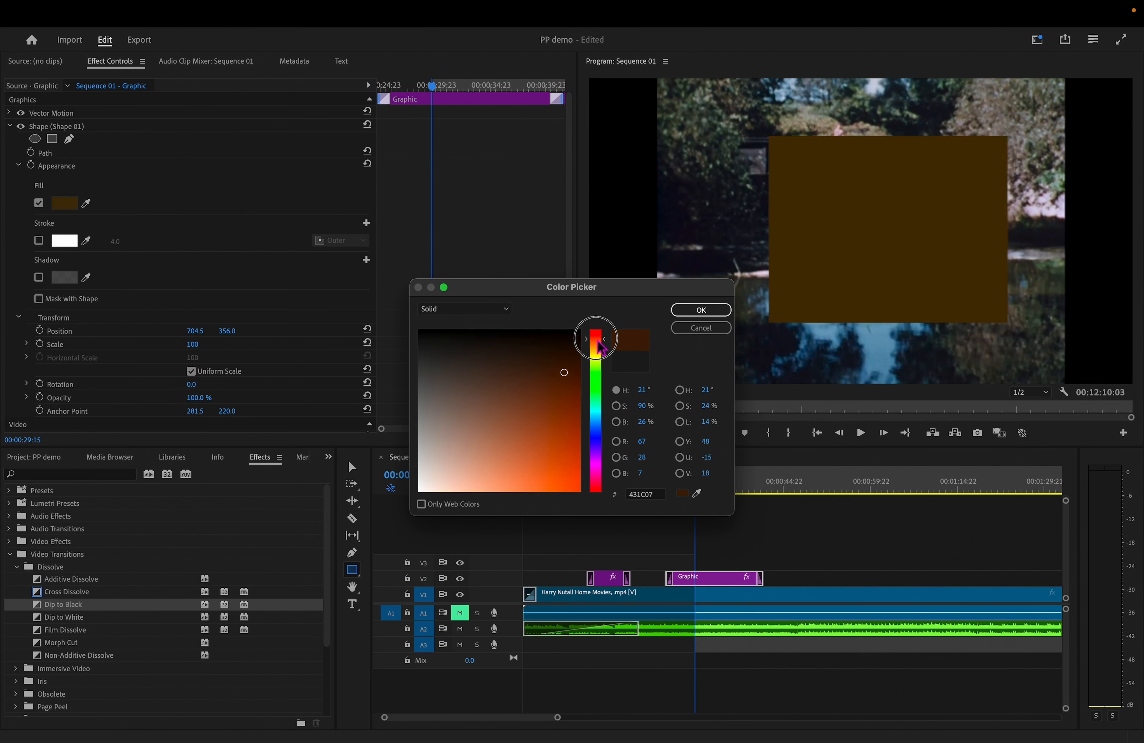
{"action": "left_click_drag", "start_coordinate": [563, 393], "coordinate": [545, 458]}
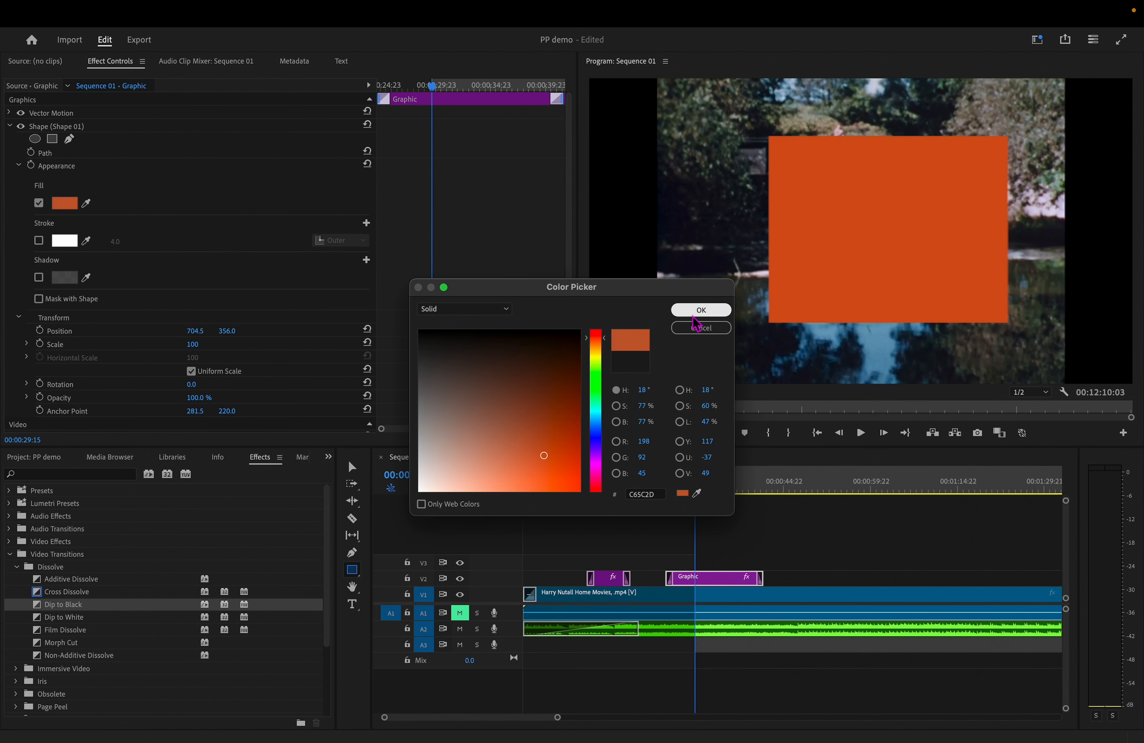
{"action": "left_click", "coordinate": [702, 310]}
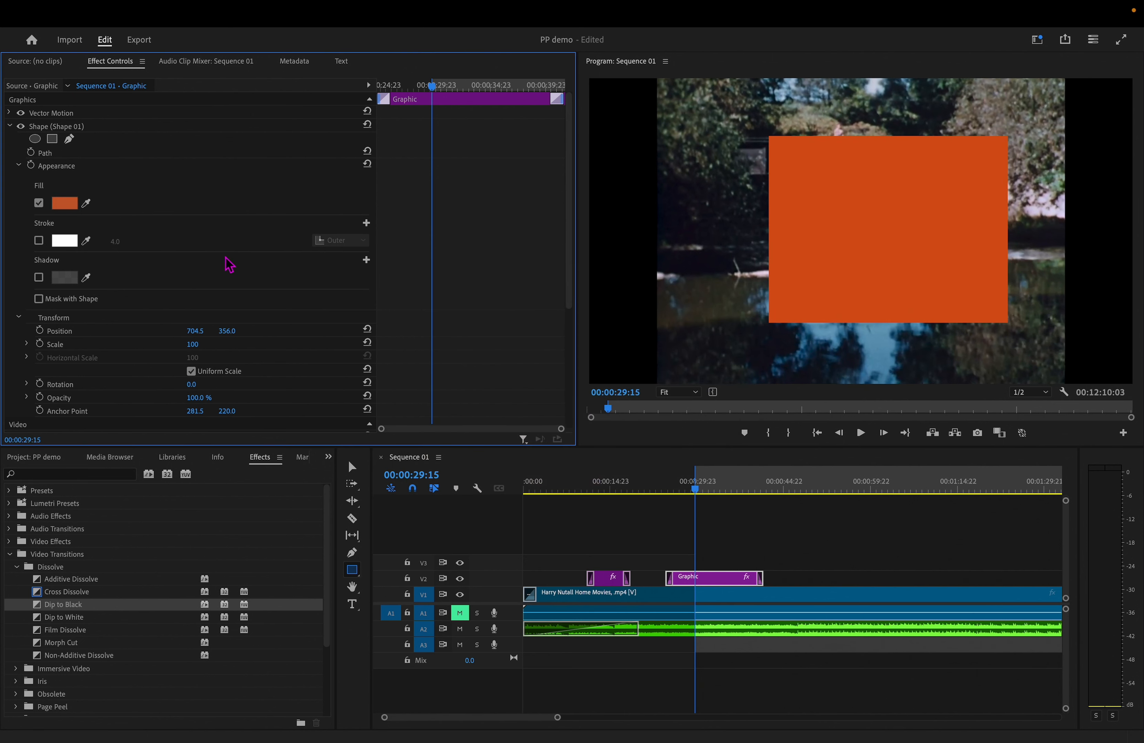
Step: Leave the outline off and add a black drop shadow at 100% opacity
{"action": "left_click", "coordinate": [38, 241]}
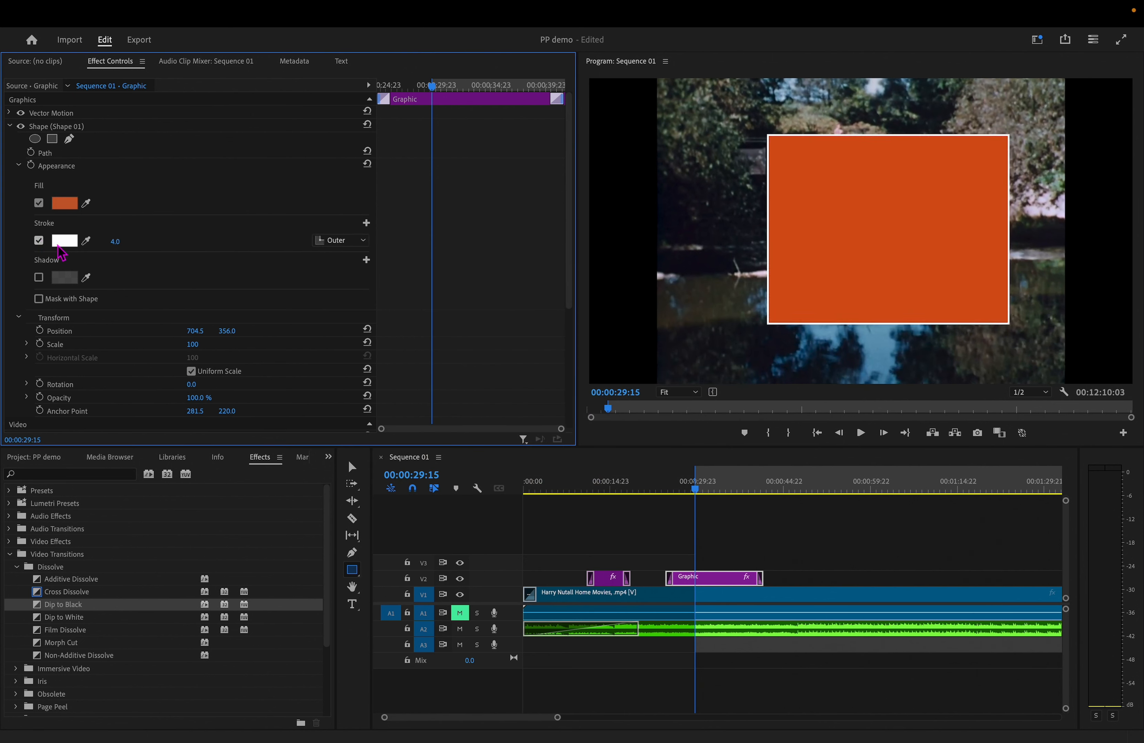
{"action": "left_click", "coordinate": [38, 241]}
{"action": "left_click", "coordinate": [38, 277]}
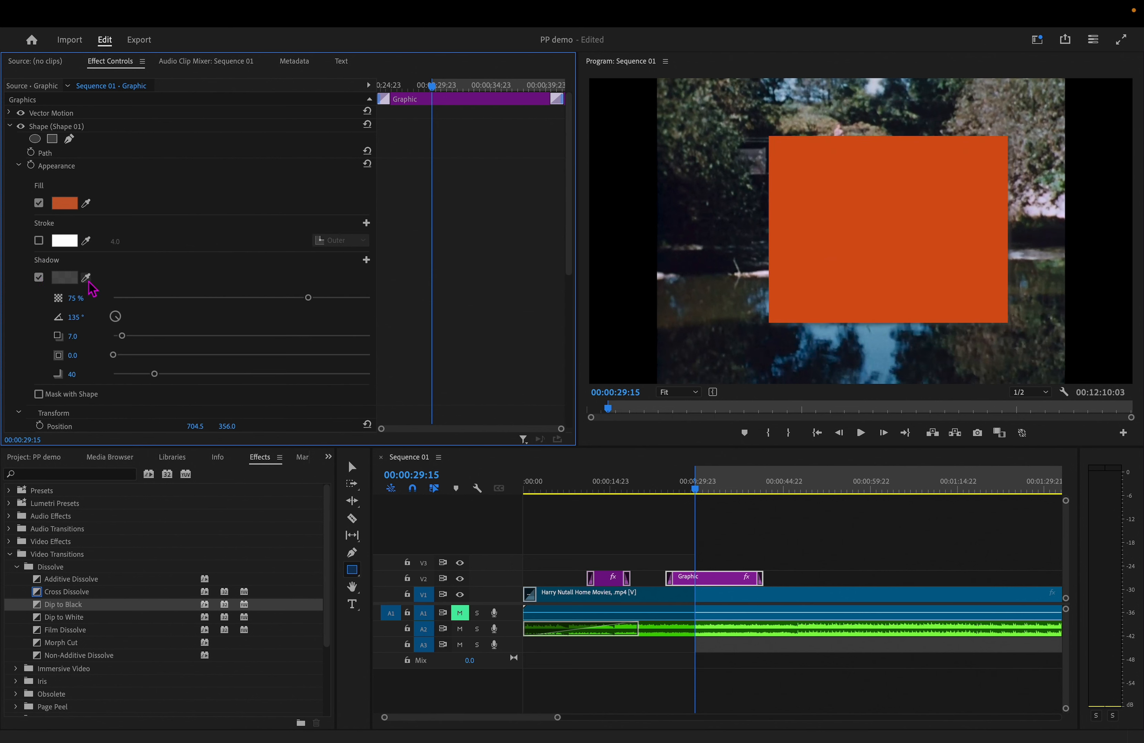
{"action": "left_click", "coordinate": [64, 277]}
{"action": "left_click_drag", "start_coordinate": [550, 335], "coordinate": [571, 314]}
{"action": "left_click", "coordinate": [707, 311]}
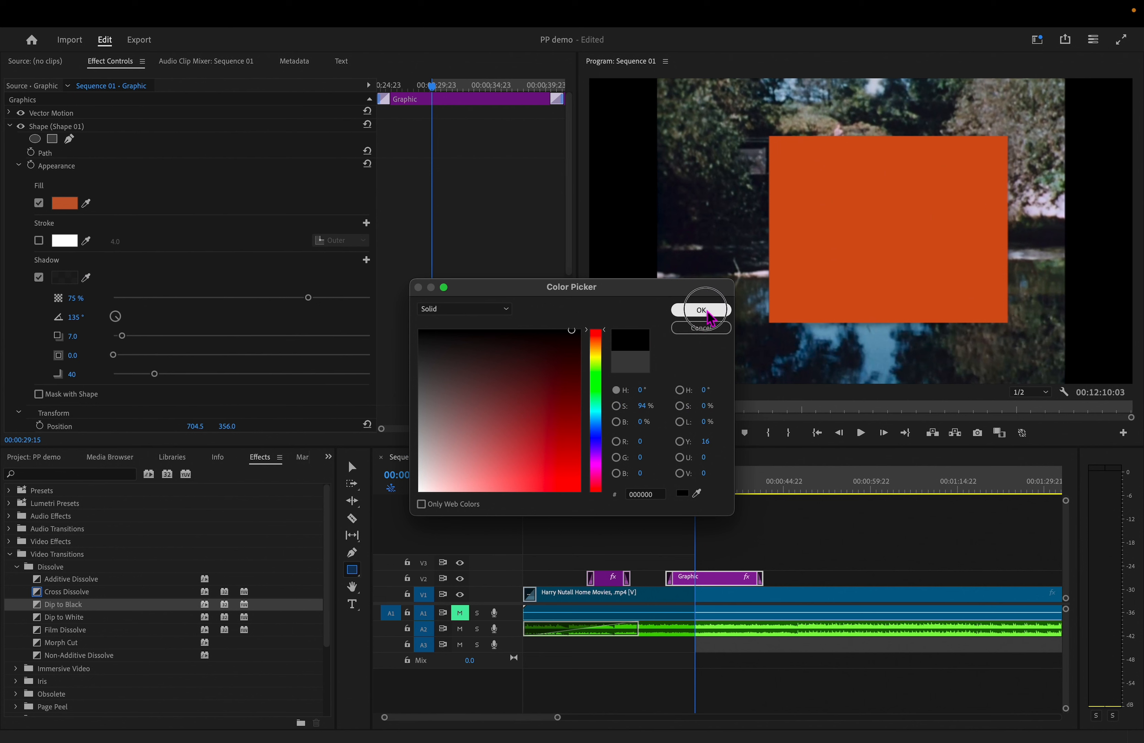
{"action": "left_click_drag", "start_coordinate": [311, 298], "coordinate": [429, 299]}
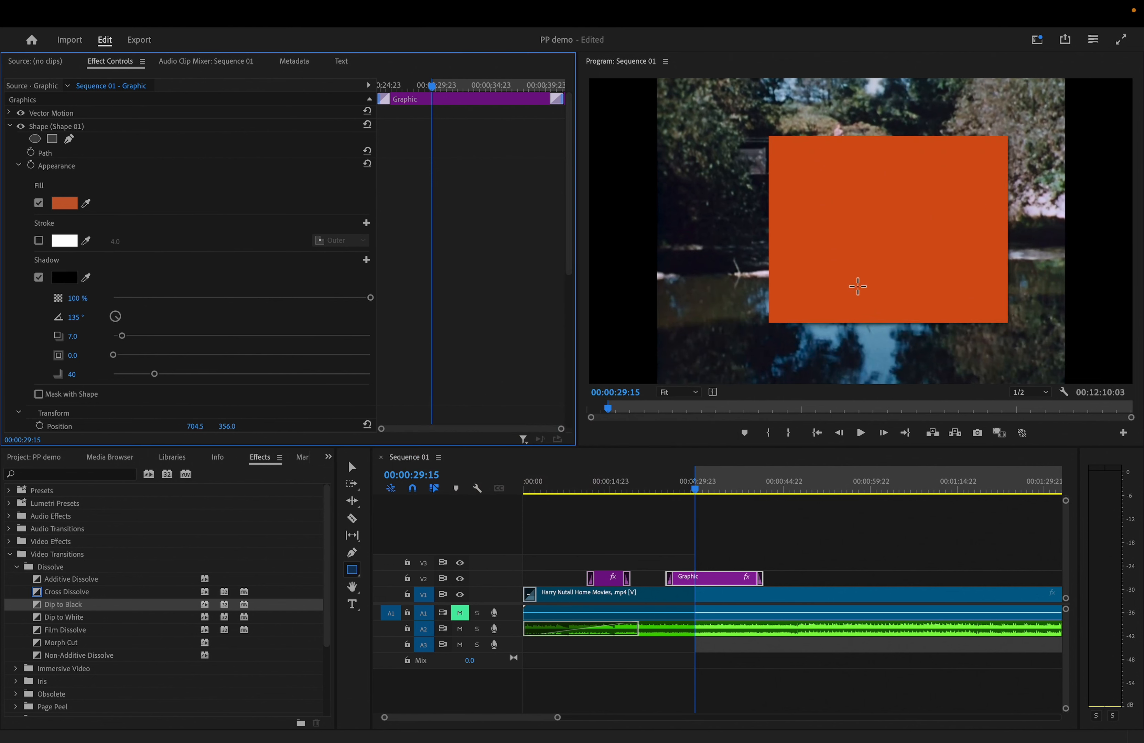
Step: Move the orange shape to the upper right and round its corners into a pill
{"action": "left_click", "coordinate": [865, 267]}
{"action": "left_click_drag", "start_coordinate": [934, 248], "coordinate": [951, 220]}
{"action": "left_click_drag", "start_coordinate": [837, 268], "coordinate": [889, 216]}
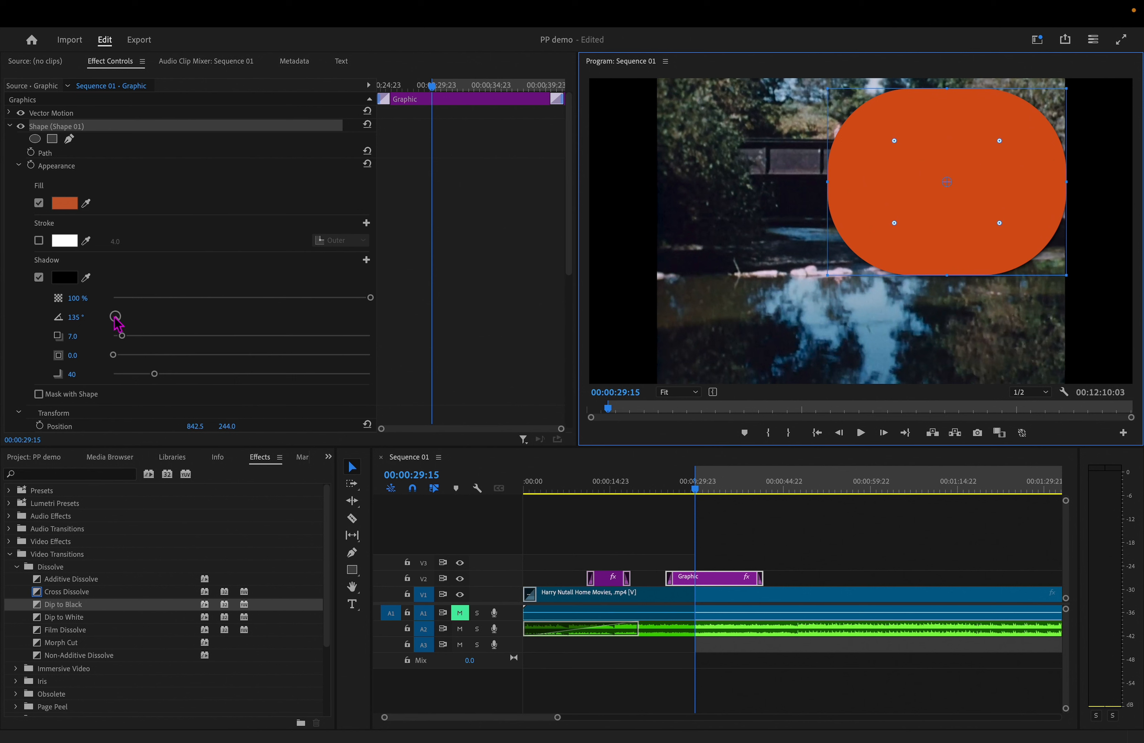
Step: Raise the shadow distance to 64.2 and size to 12.8 for a softer shadow
{"action": "left_click_drag", "start_coordinate": [122, 336], "coordinate": [196, 336]}
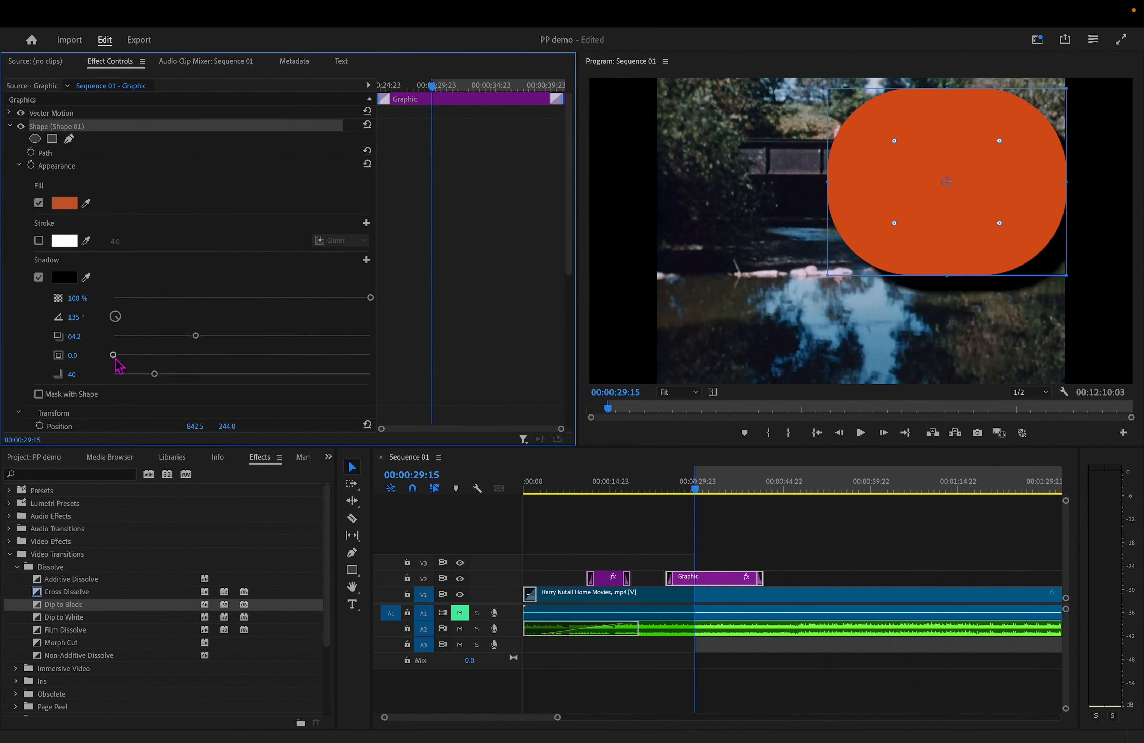
{"action": "left_click_drag", "start_coordinate": [115, 355], "coordinate": [146, 355]}
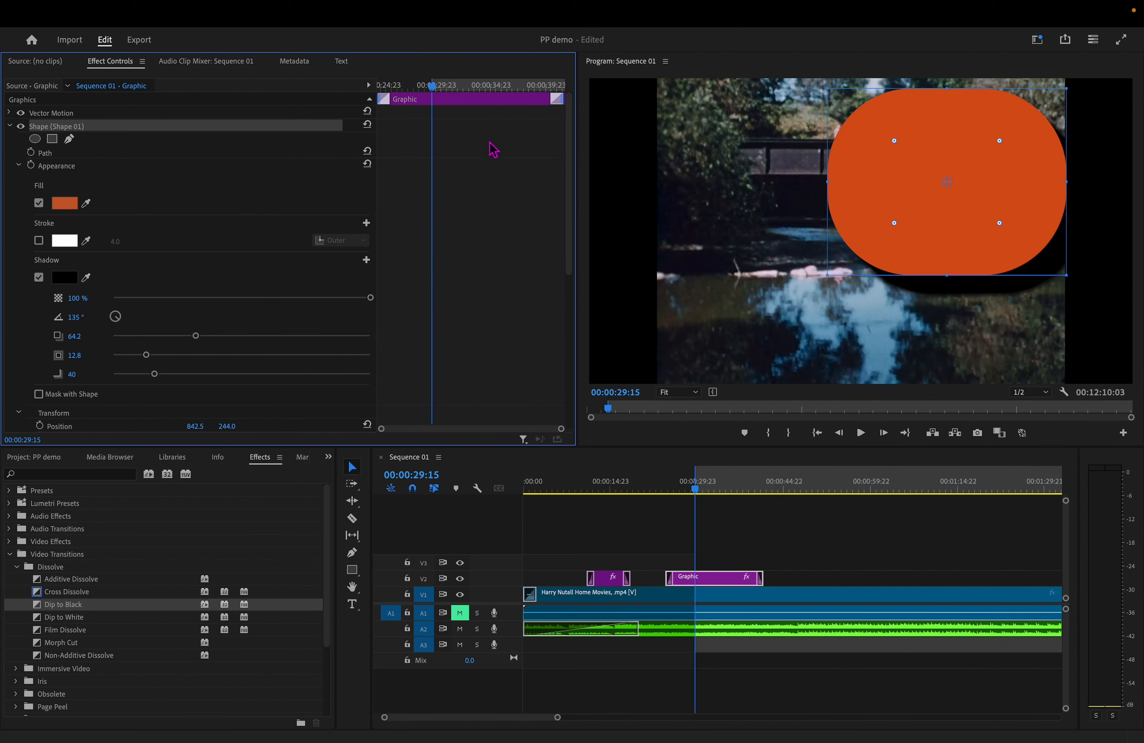
{"action": "left_click_drag", "start_coordinate": [434, 89], "coordinate": [365, 89]}
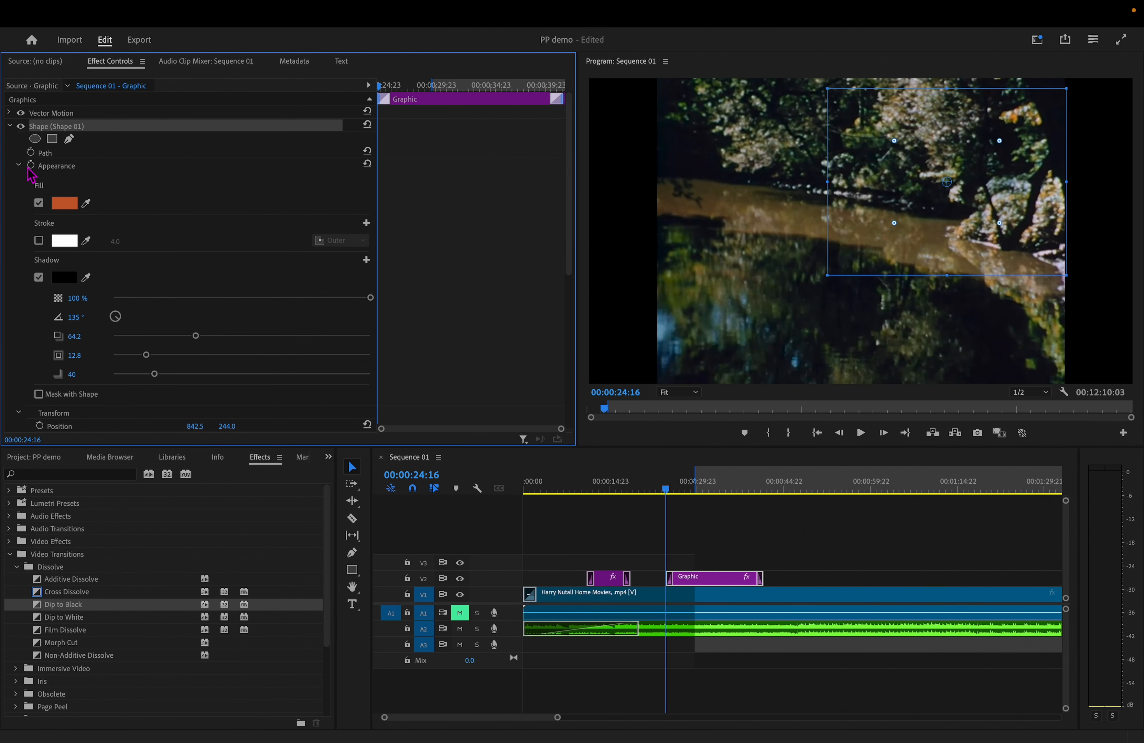
{"action": "left_click", "coordinate": [47, 153]}
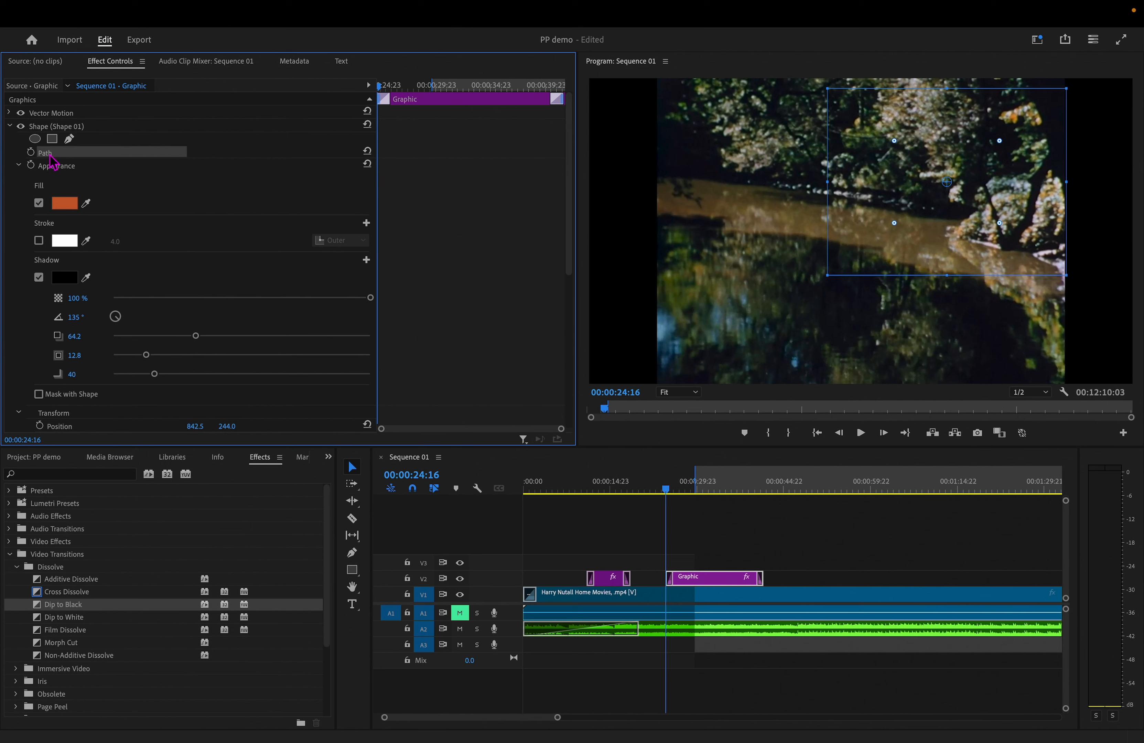
{"action": "scroll", "coordinate": [131, 341], "scroll_direction": "down", "scroll_amount": 6}
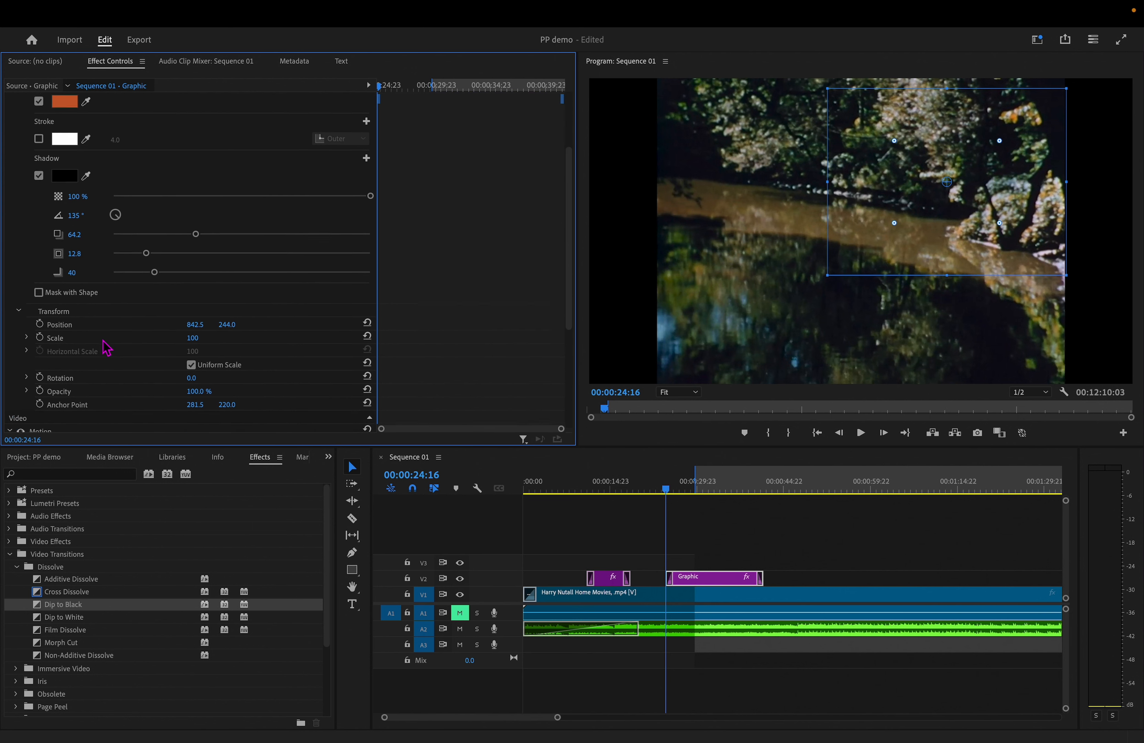
{"action": "scroll", "coordinate": [252, 257], "scroll_direction": "up", "scroll_amount": 6}
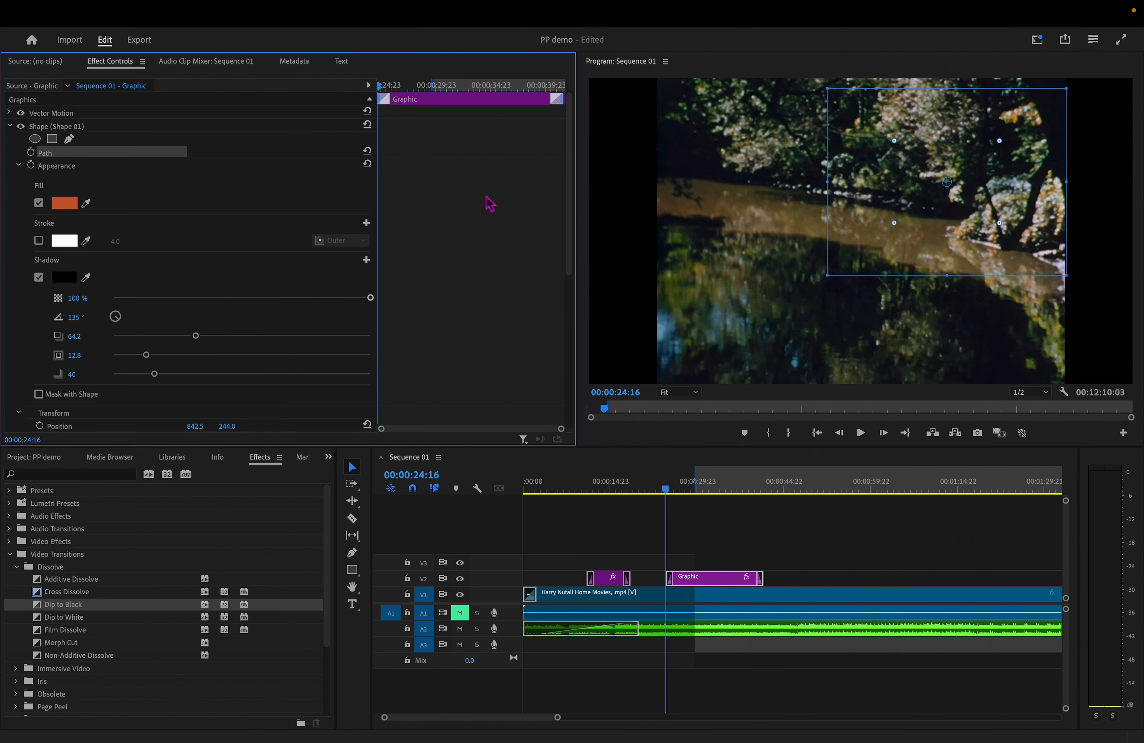
Step: At 29:17, nudge the shape slightly left to position 828.5
{"action": "left_click_drag", "start_coordinate": [669, 488], "coordinate": [698, 493]}
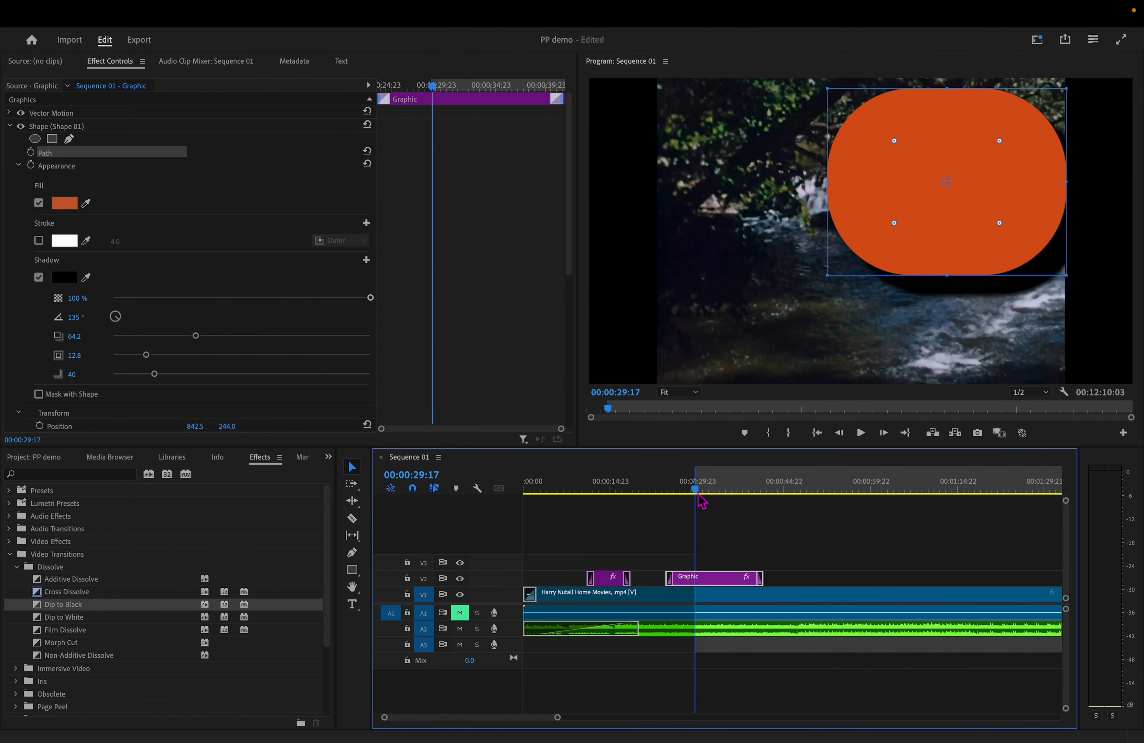
{"action": "scroll", "coordinate": [184, 316], "scroll_direction": "down", "scroll_amount": 3}
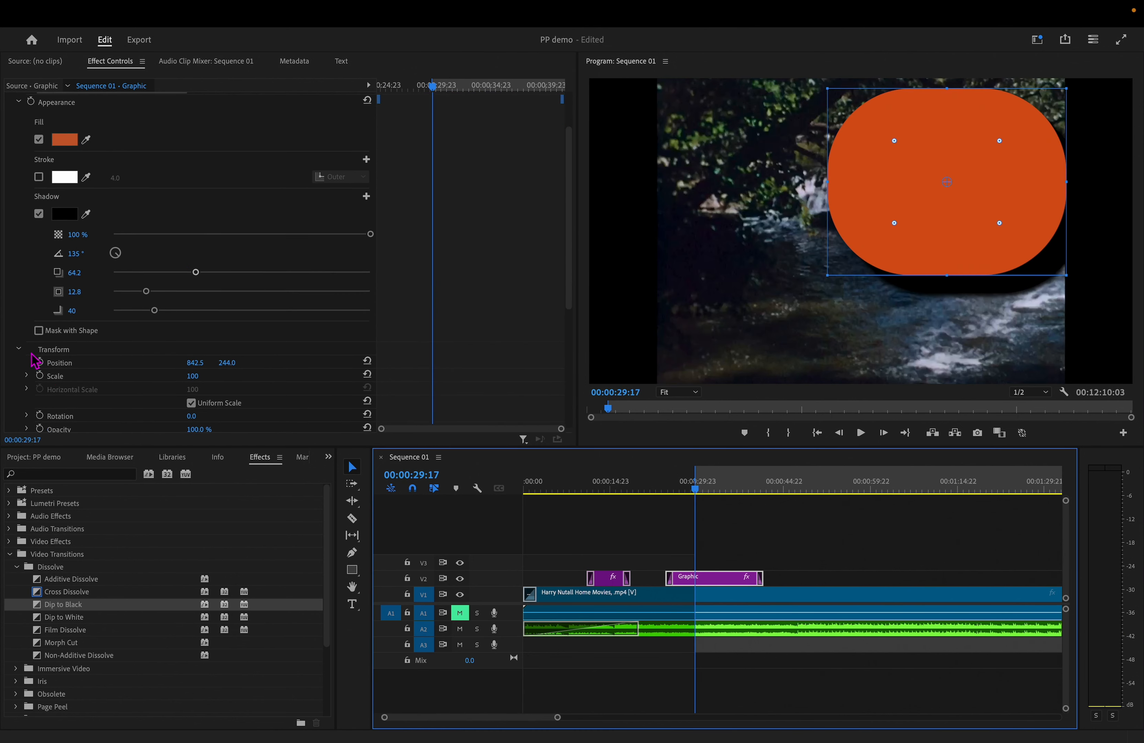
{"action": "left_click_drag", "start_coordinate": [195, 365], "coordinate": [189, 364]}
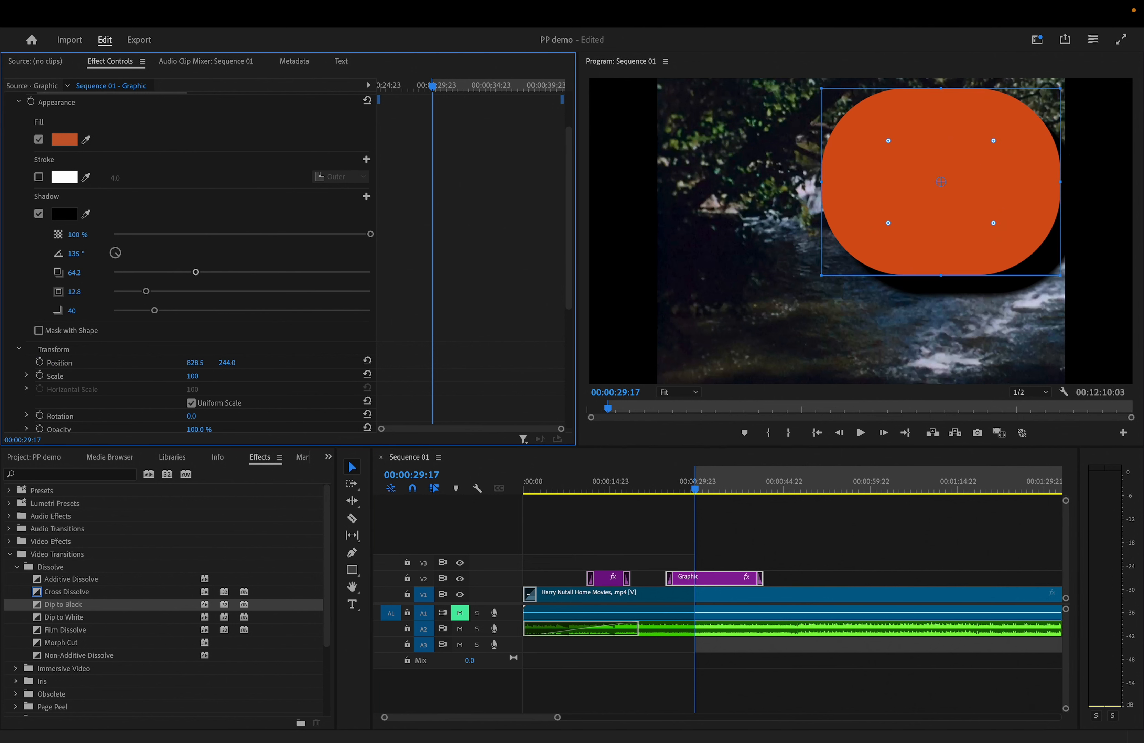
Step: Keyframe the shape's Position, sliding it left to 332.5 and then off-frame at -364.5
{"action": "left_click", "coordinate": [40, 363]}
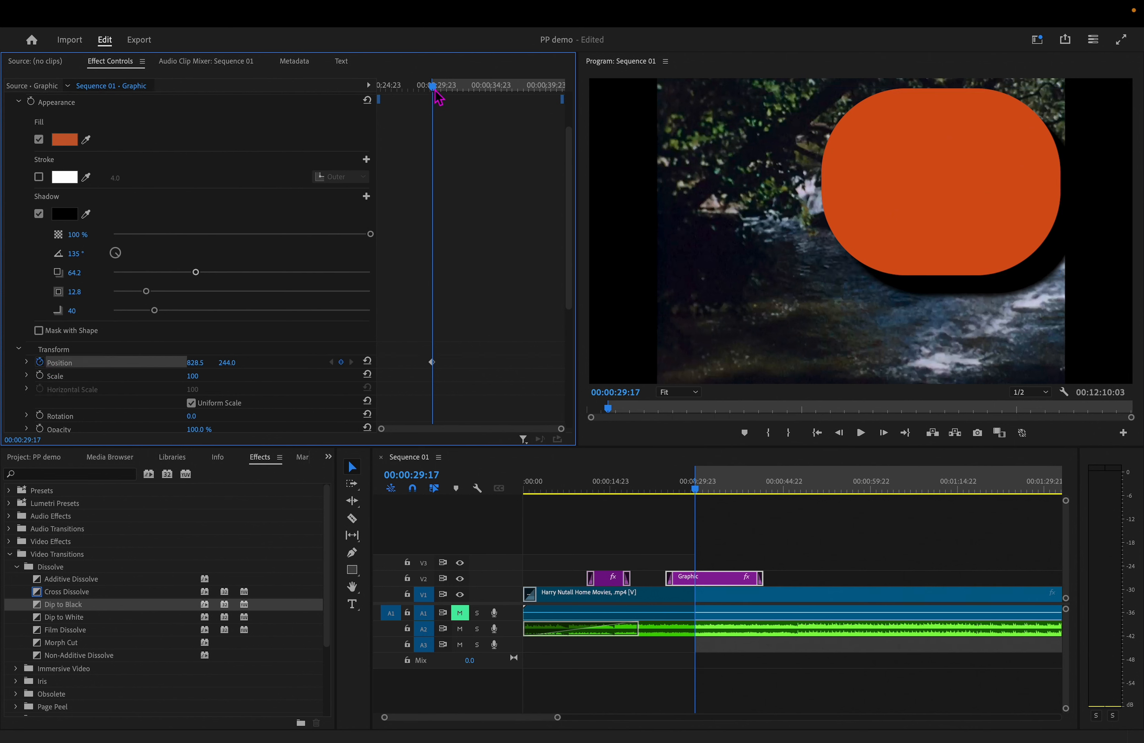
{"action": "left_click_drag", "start_coordinate": [434, 86], "coordinate": [458, 94]}
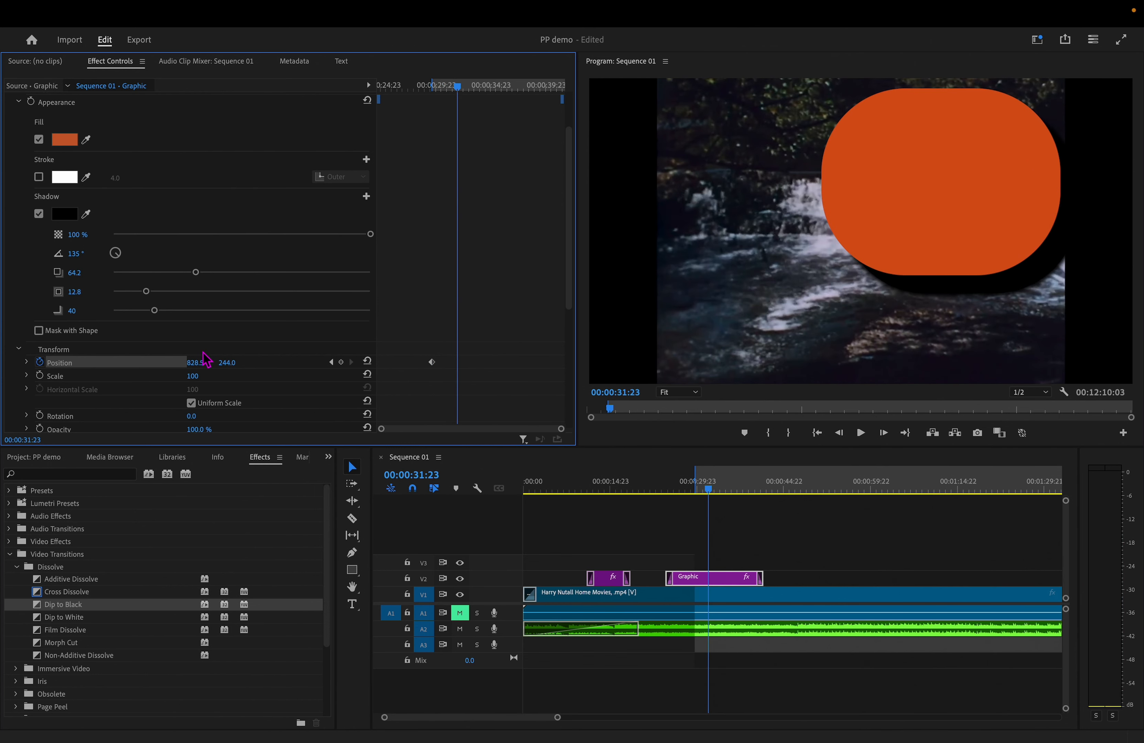
{"action": "left_click_drag", "start_coordinate": [205, 362], "coordinate": [145, 362]}
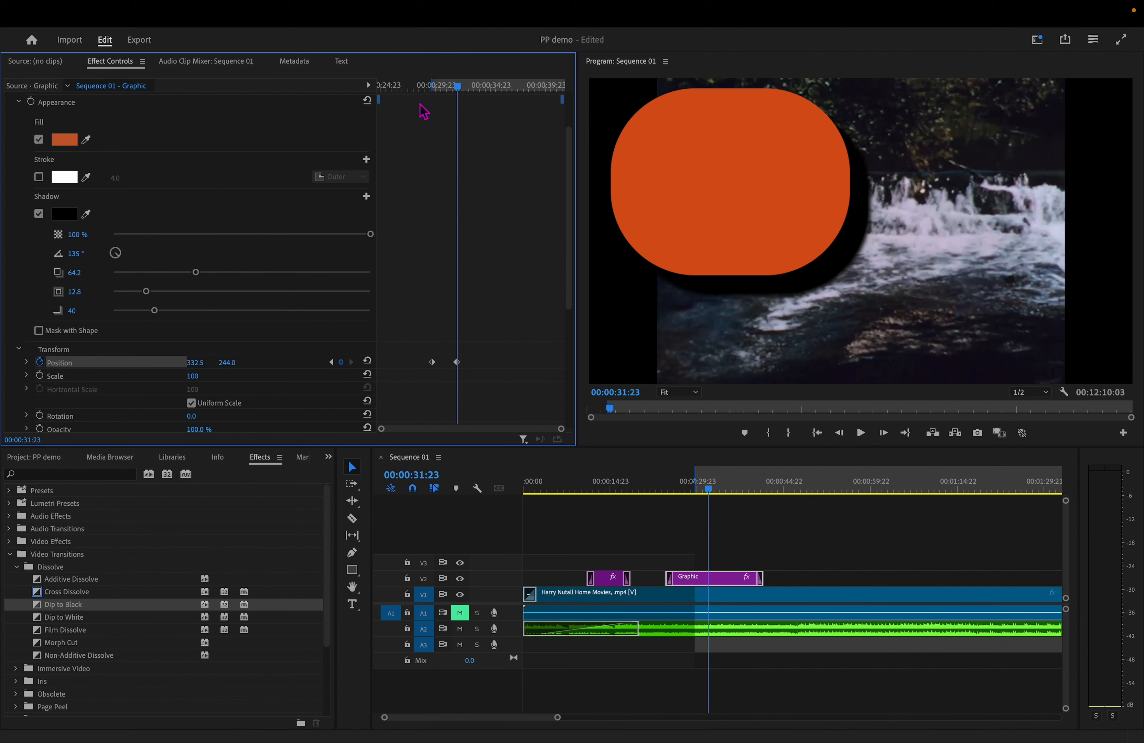
{"action": "mouse_move", "coordinate": [464, 95]}
{"action": "left_mouse_down"}
{"action": "mouse_move", "coordinate": [459, 86]}
{"action": "mouse_move", "coordinate": [485, 87]}
{"action": "left_mouse_up"}
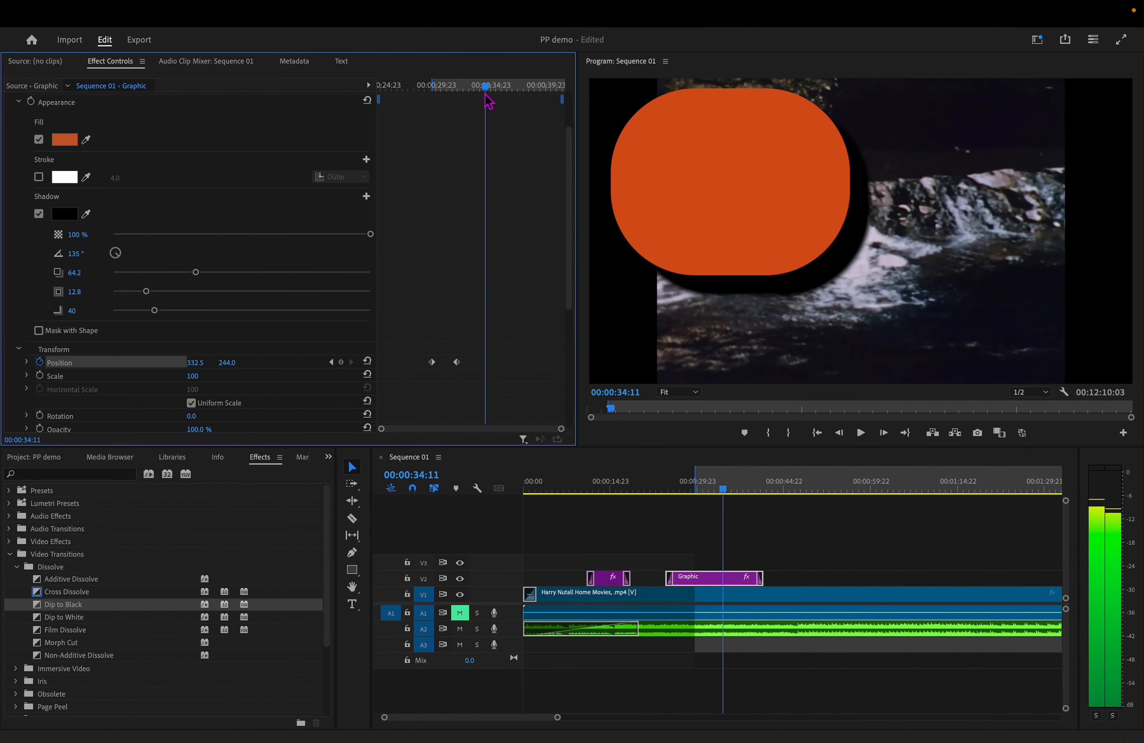
{"action": "left_click_drag", "start_coordinate": [198, 362], "coordinate": [128, 362]}
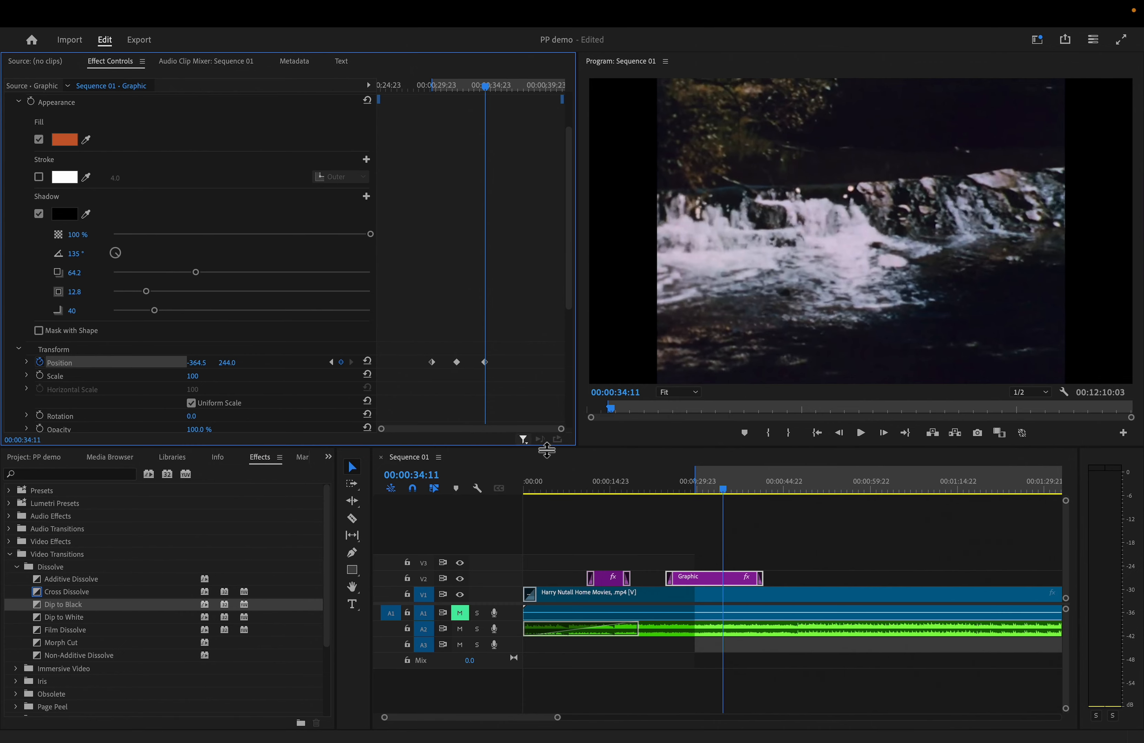
Step: Play back from 00:00:20:10 to preview the shape sliding off the frame
{"action": "key", "text": "space"}
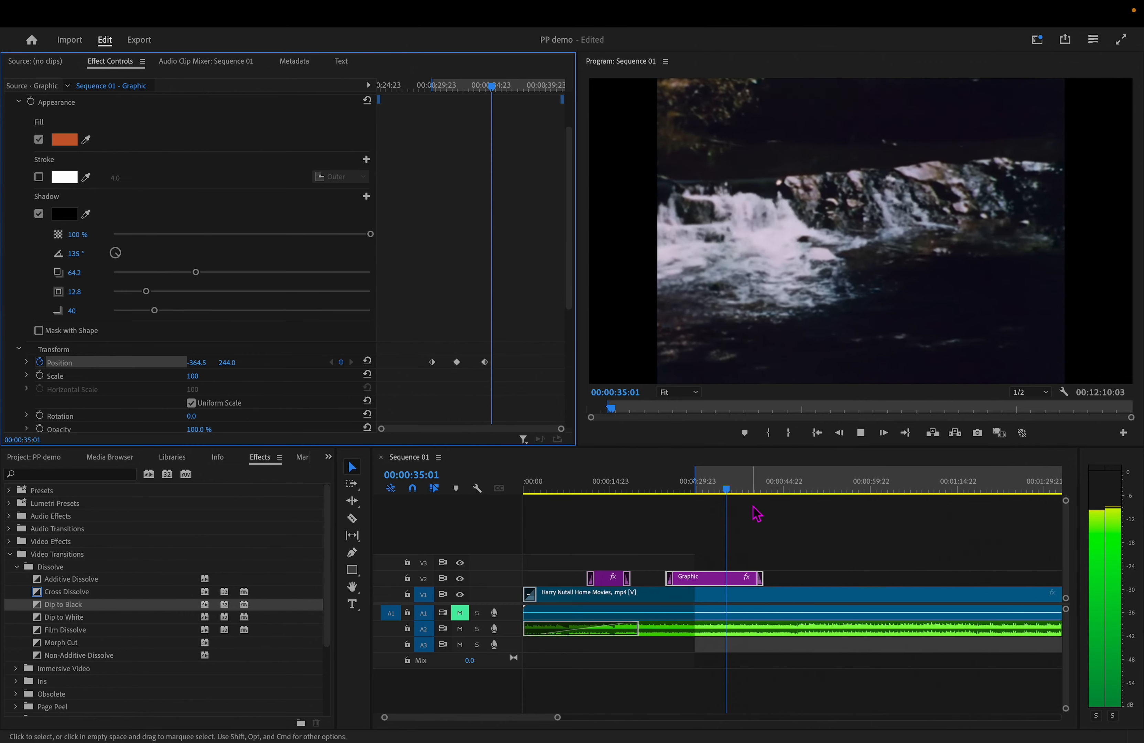
{"action": "left_click", "coordinate": [642, 490]}
{"action": "key", "text": "space"}
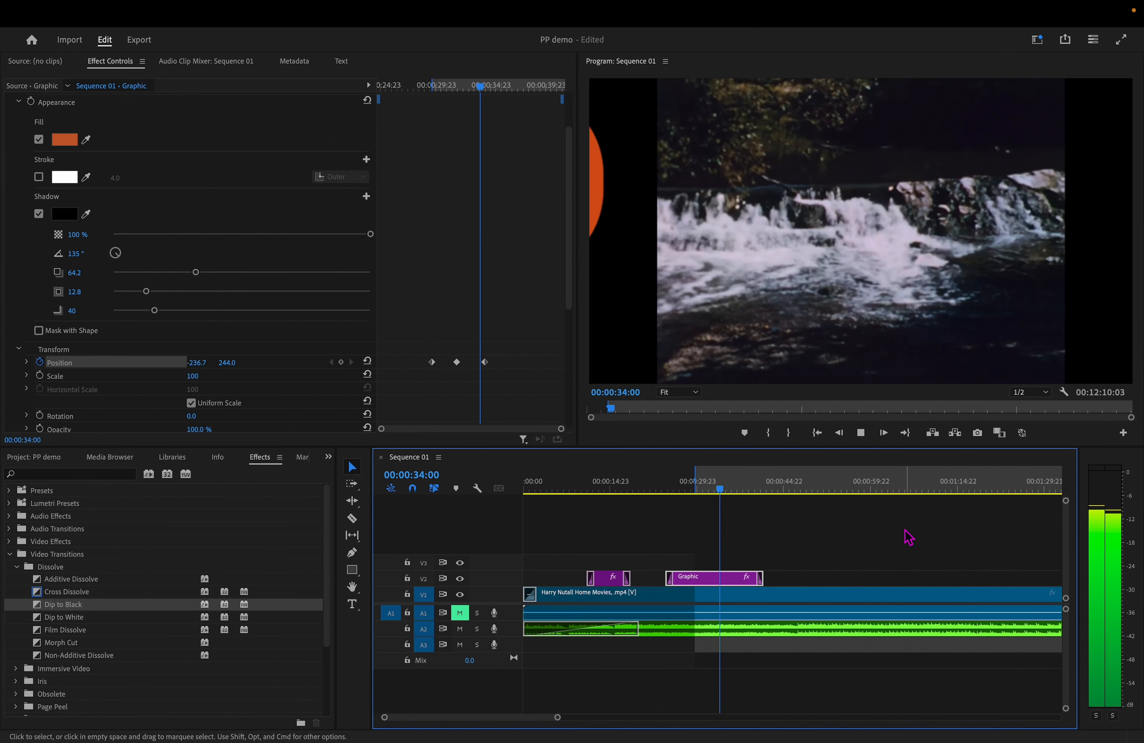
{"action": "key", "text": "space"}
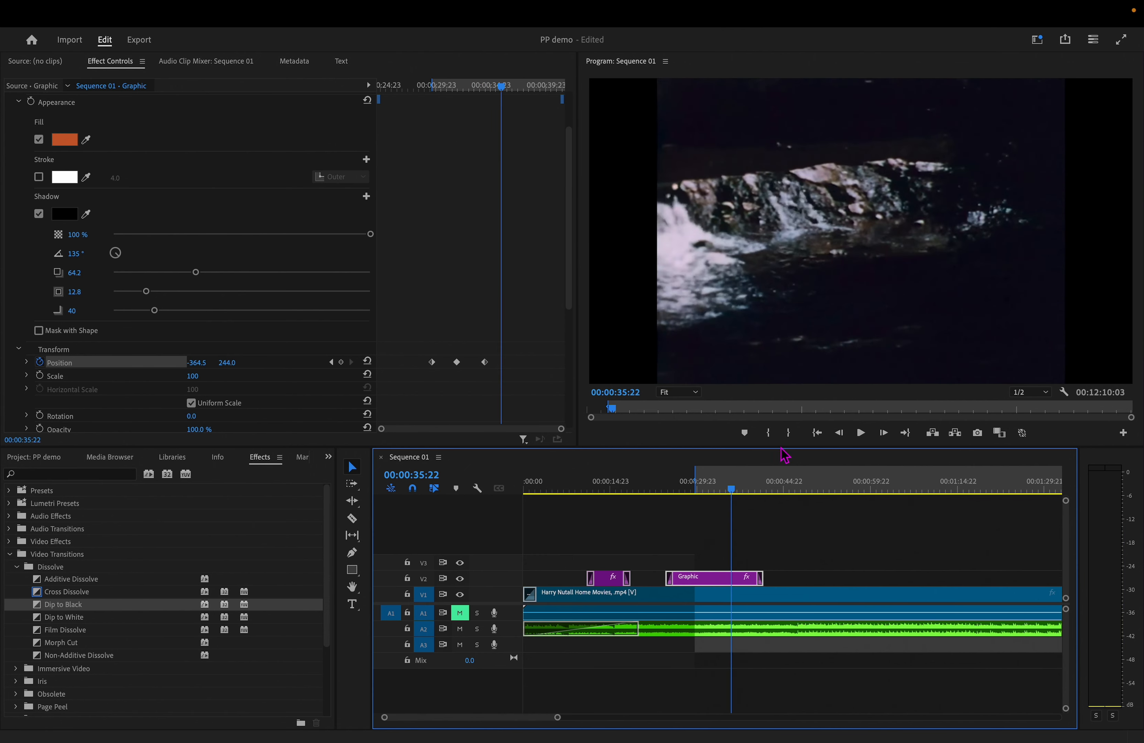
{"action": "scroll", "coordinate": [60, 383], "scroll_direction": "down", "scroll_amount": 1}
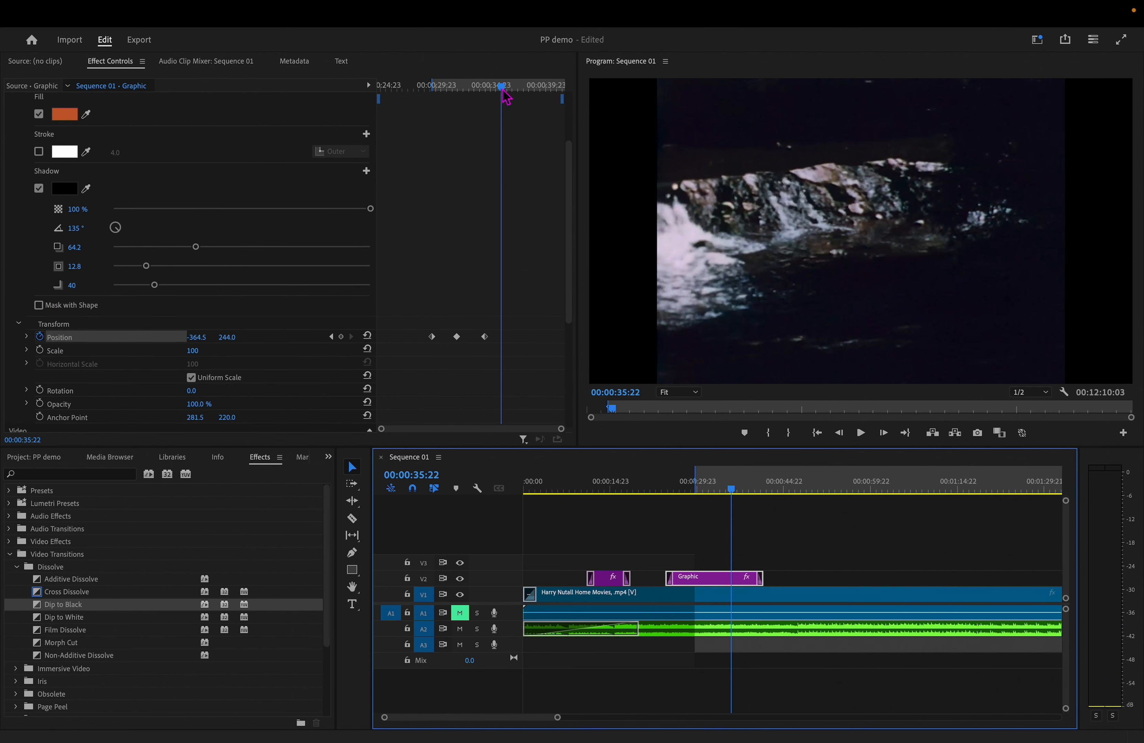
Step: Keyframe the shape's Scale from 100 at 29:08, shrinking to 82 at 31:01 and on through 34:07
{"action": "left_click_drag", "start_coordinate": [503, 88], "coordinate": [434, 99]}
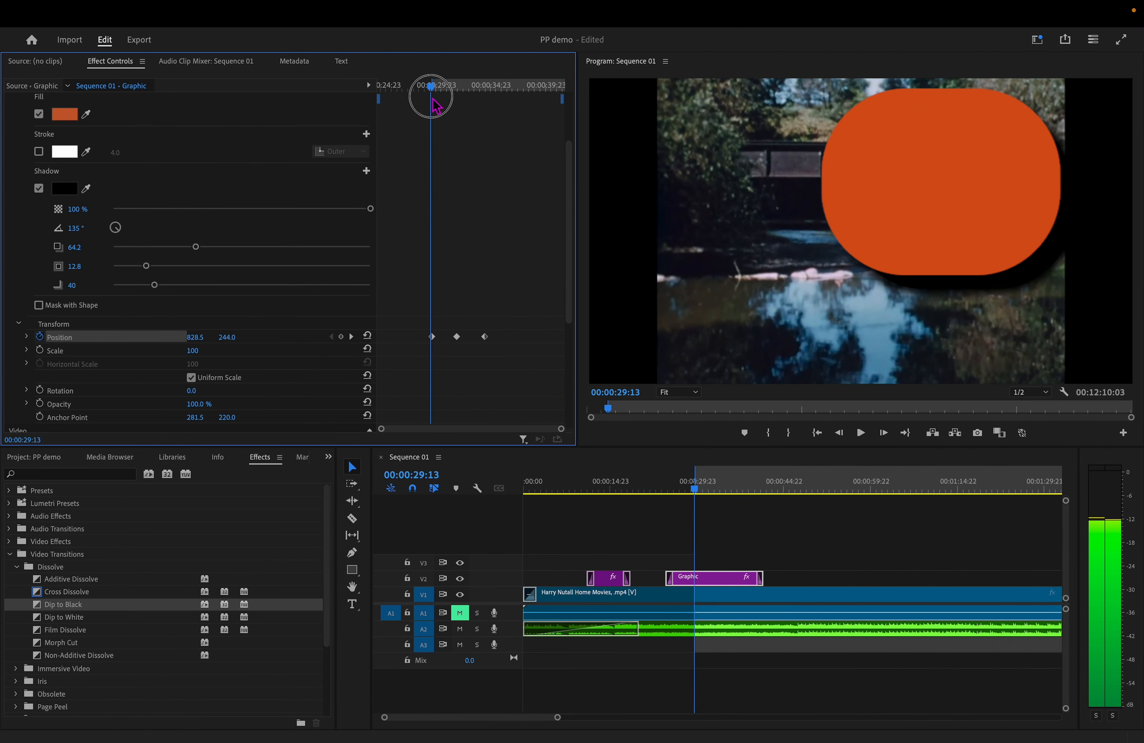
{"action": "left_click", "coordinate": [40, 350]}
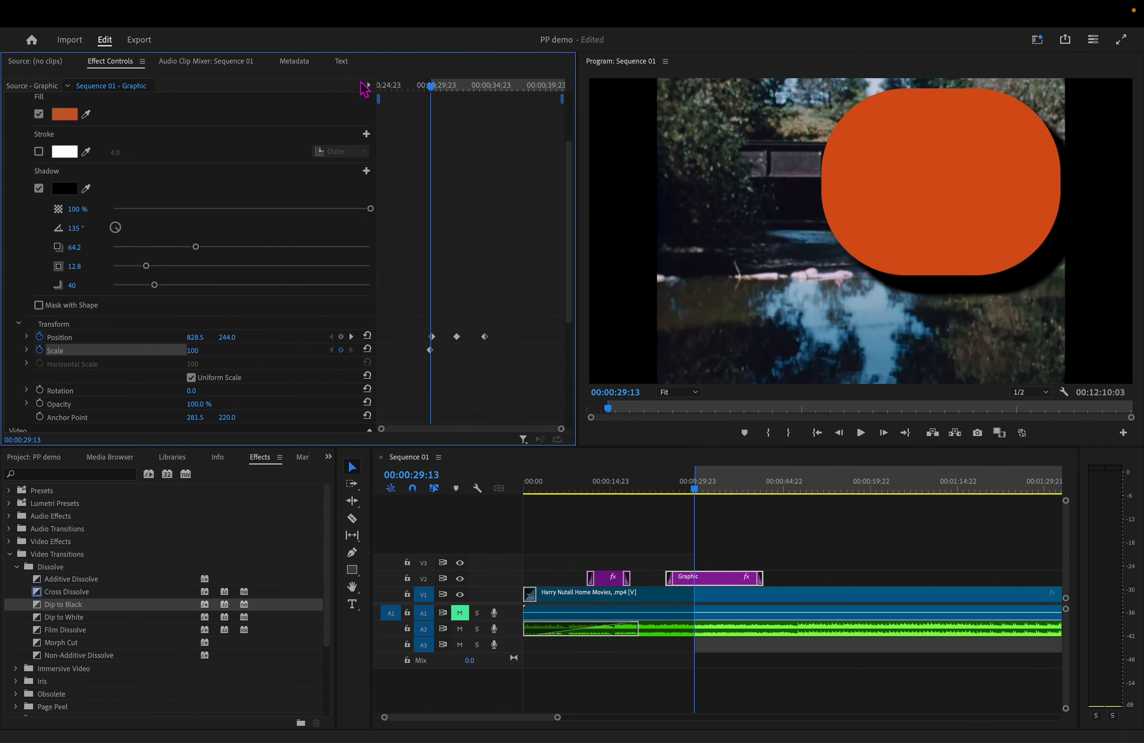
{"action": "left_click_drag", "start_coordinate": [433, 91], "coordinate": [447, 87]}
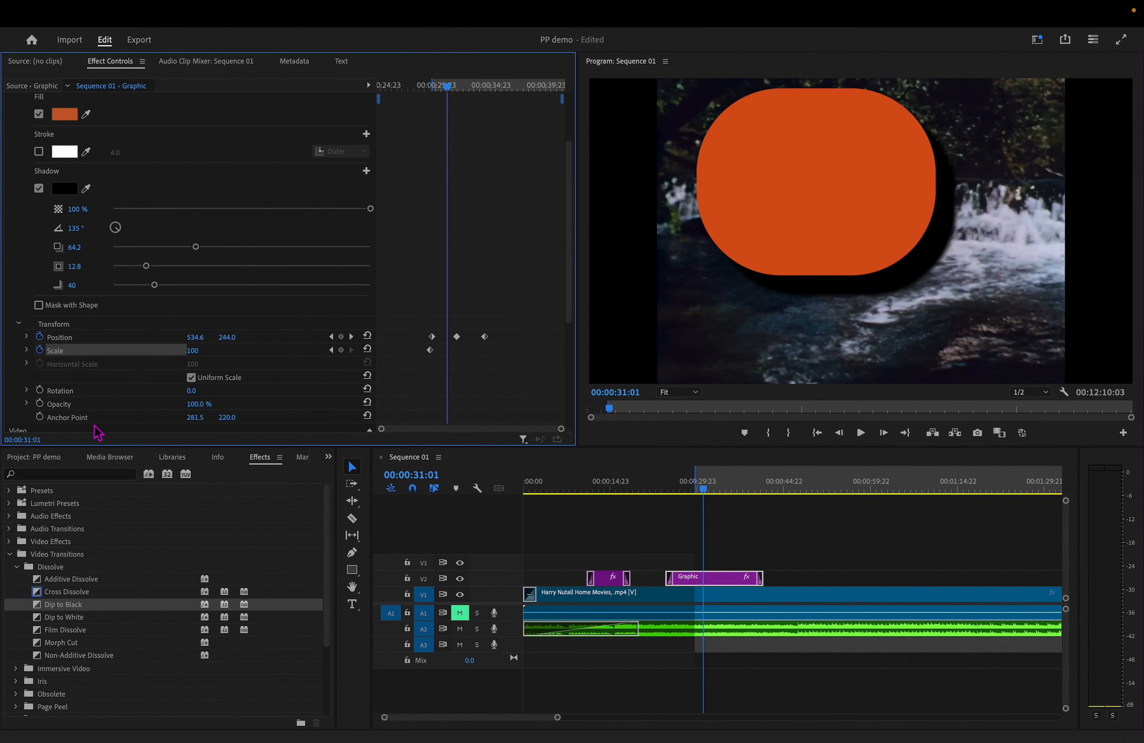
{"action": "left_click_drag", "start_coordinate": [192, 351], "coordinate": [169, 355]}
{"action": "left_click", "coordinate": [468, 89]}
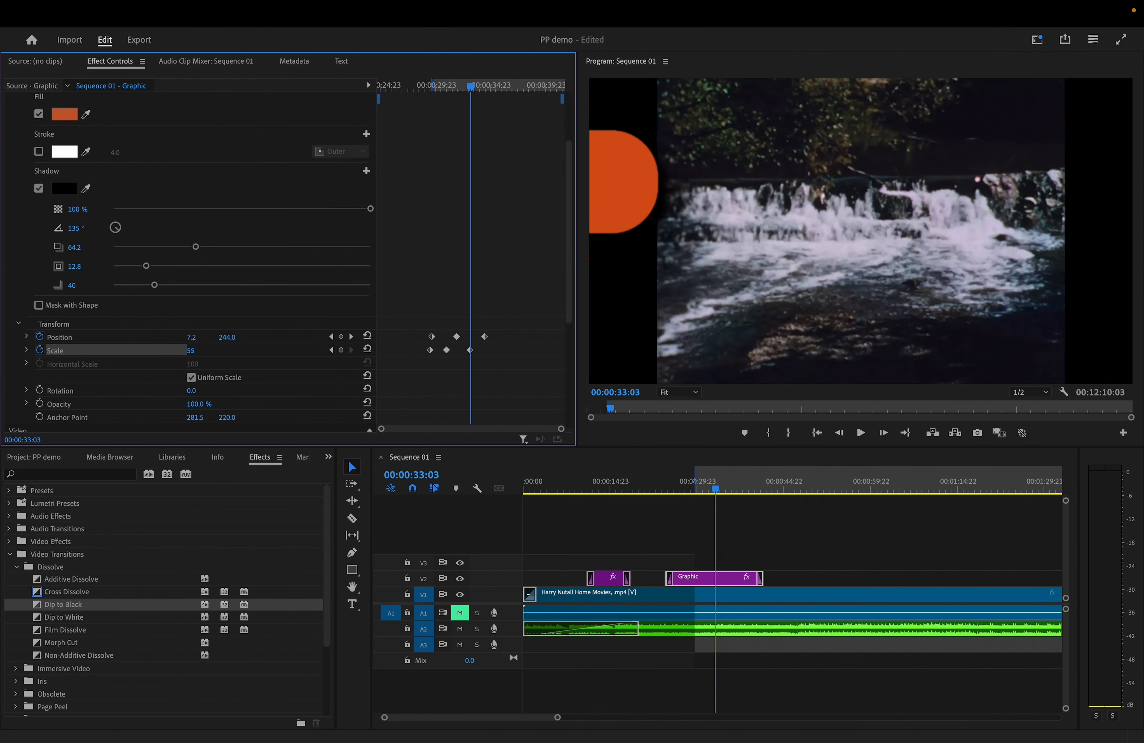
{"action": "left_click", "coordinate": [483, 87]}
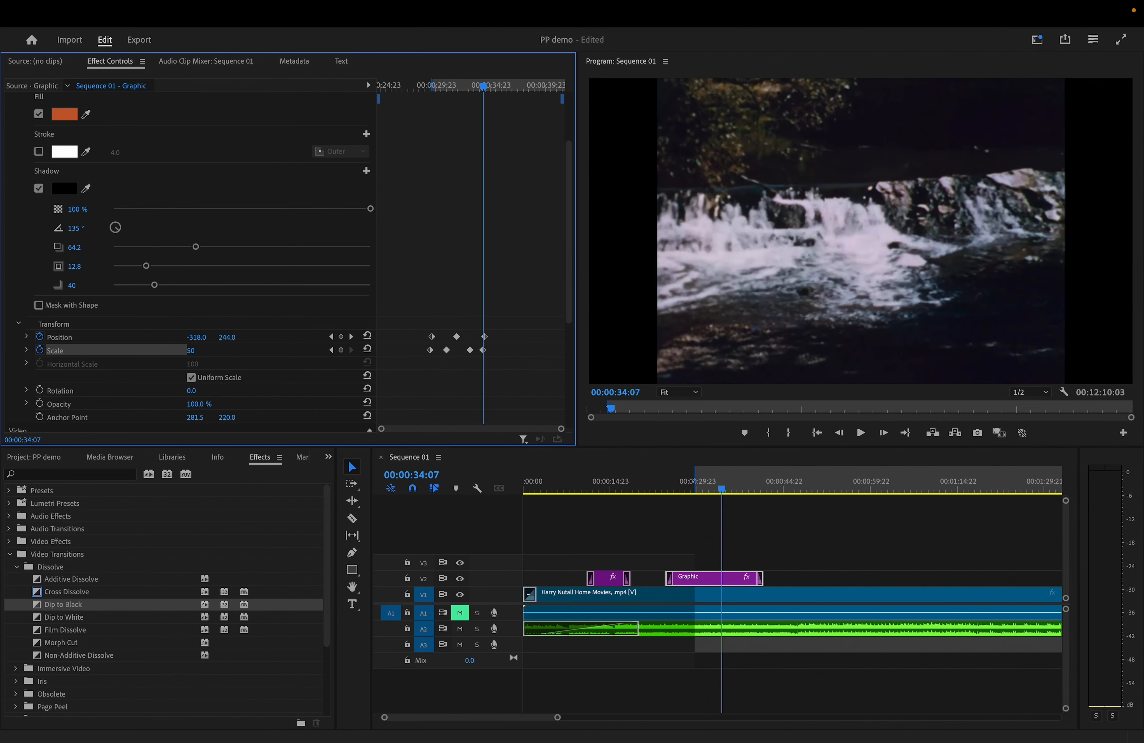
Step: Preview the shrinking, sliding shape from 00:00:23:22
{"action": "key", "text": "space"}
{"action": "left_click_drag", "start_coordinate": [724, 490], "coordinate": [663, 491]}
{"action": "key", "text": "space"}
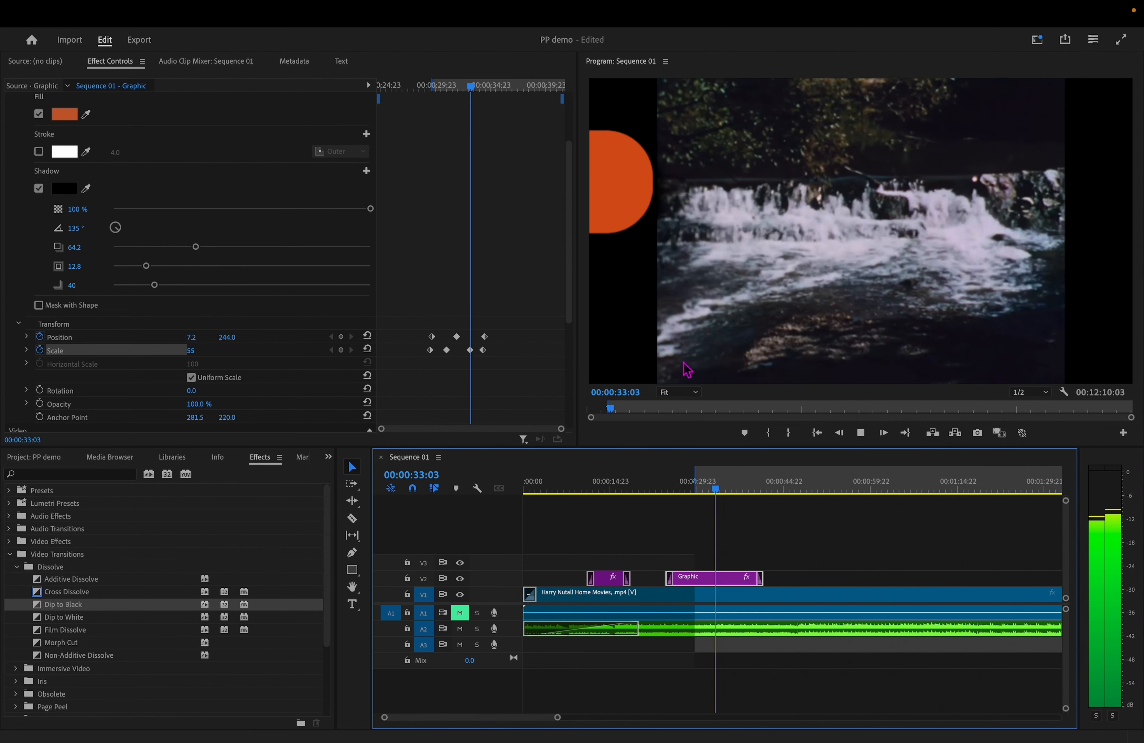
{"action": "key", "text": "space"}
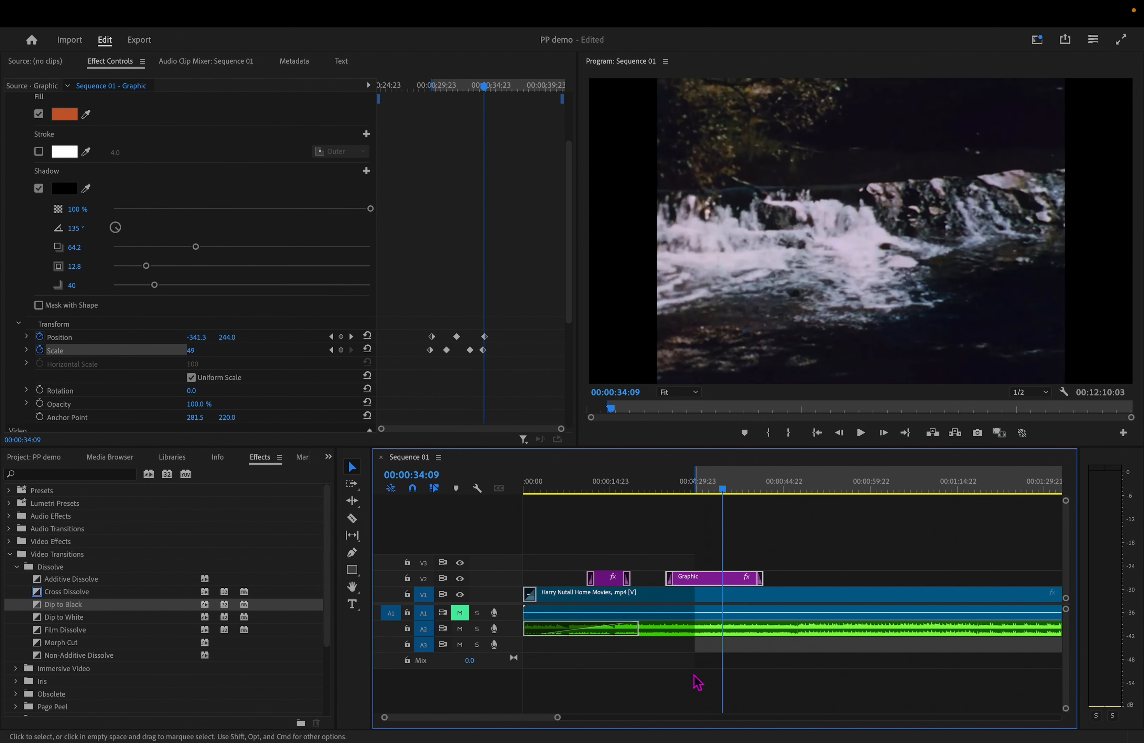
{"action": "left_click", "coordinate": [820, 593]}
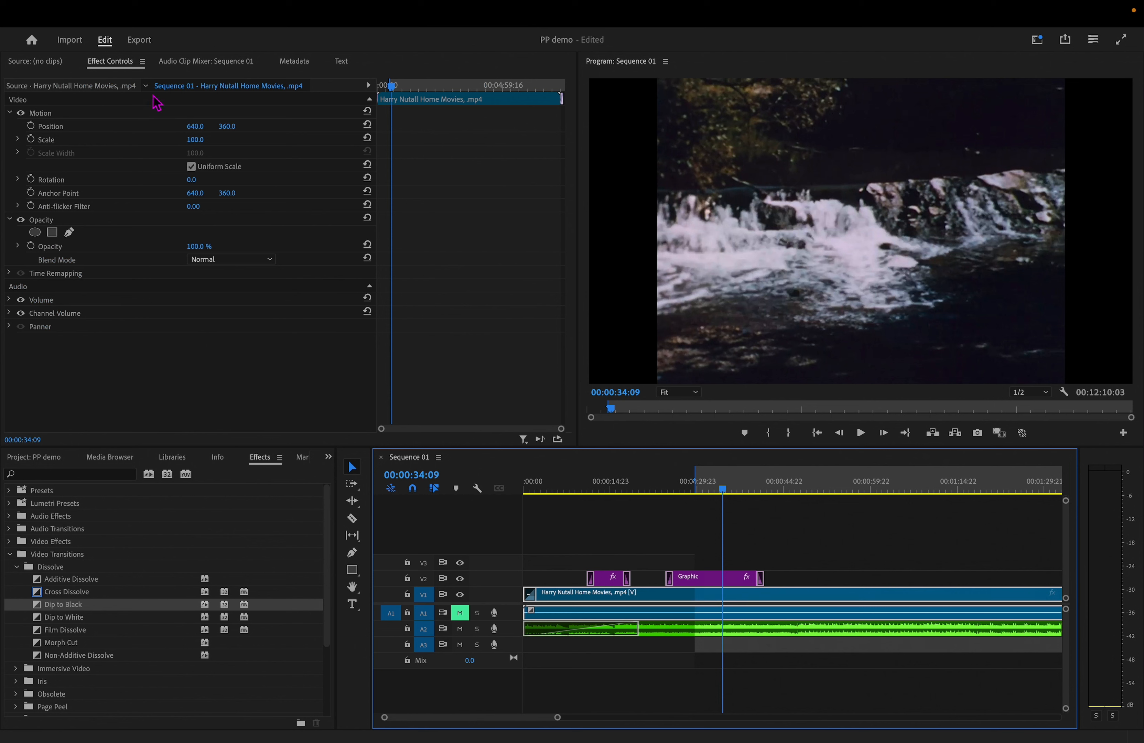
Step: Scale the home-movie clip to 86 and shift it to position 587, 360 in Motion
{"action": "left_click", "coordinate": [10, 113]}
{"action": "left_click", "coordinate": [10, 113]}
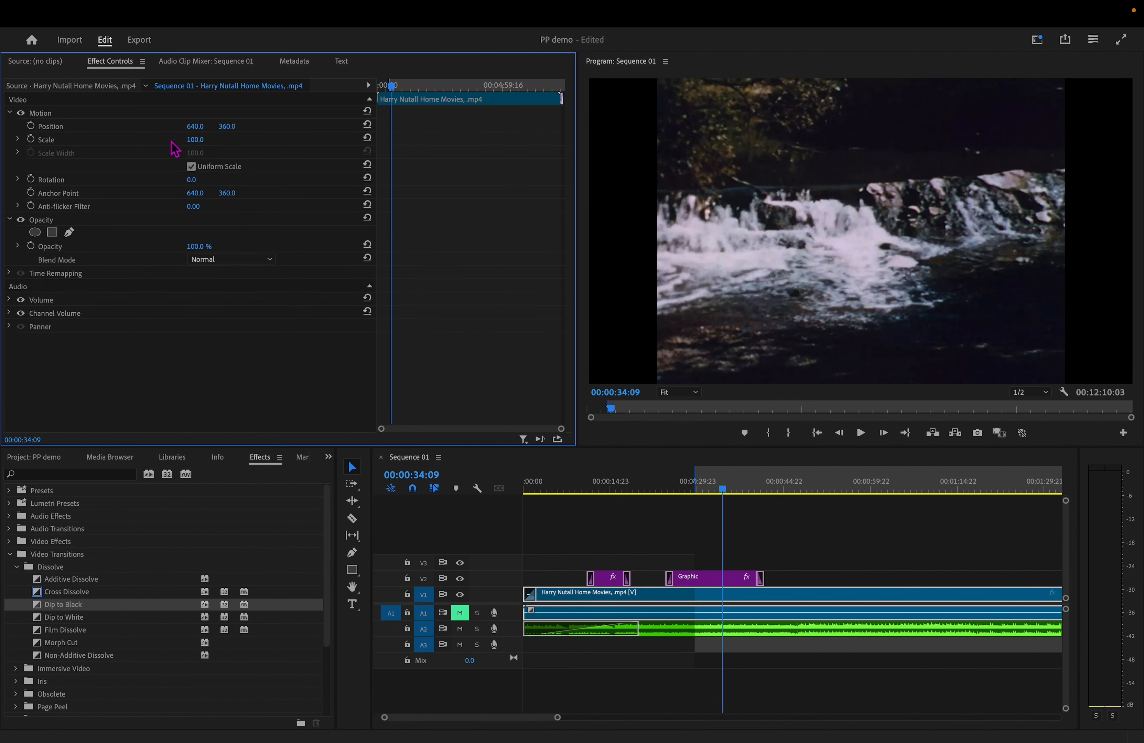
{"action": "left_click", "coordinate": [830, 554]}
{"action": "left_click", "coordinate": [773, 605]}
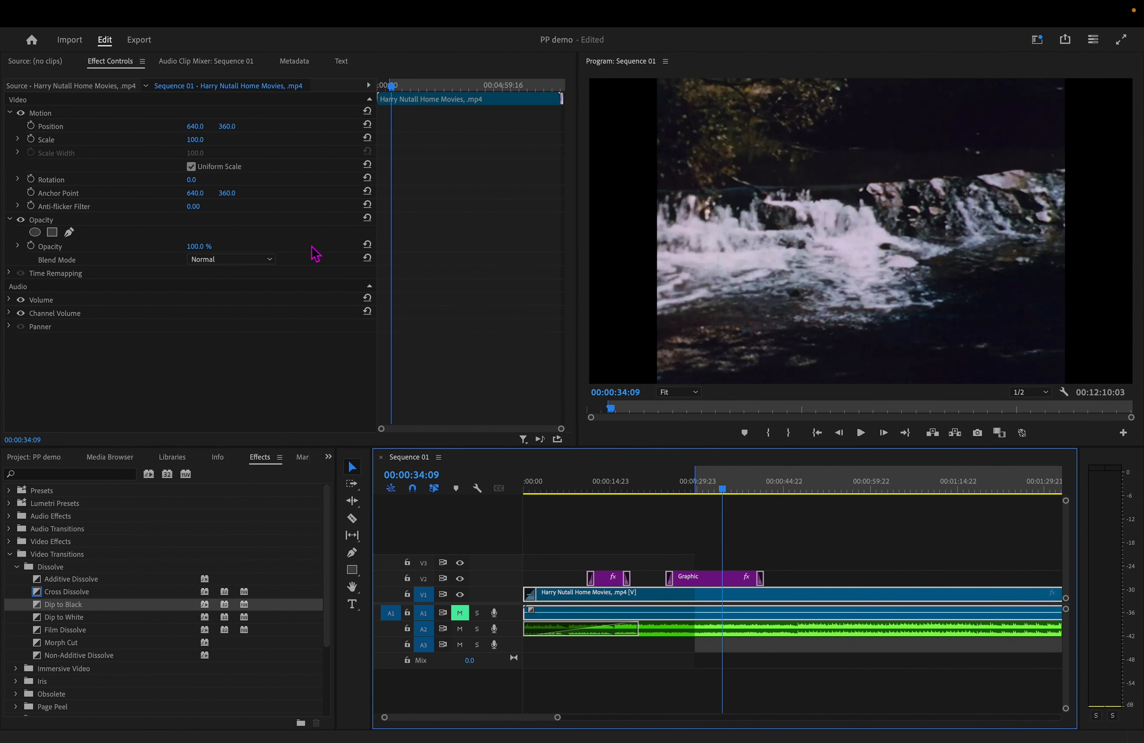
{"action": "left_click_drag", "start_coordinate": [195, 126], "coordinate": [189, 179]}
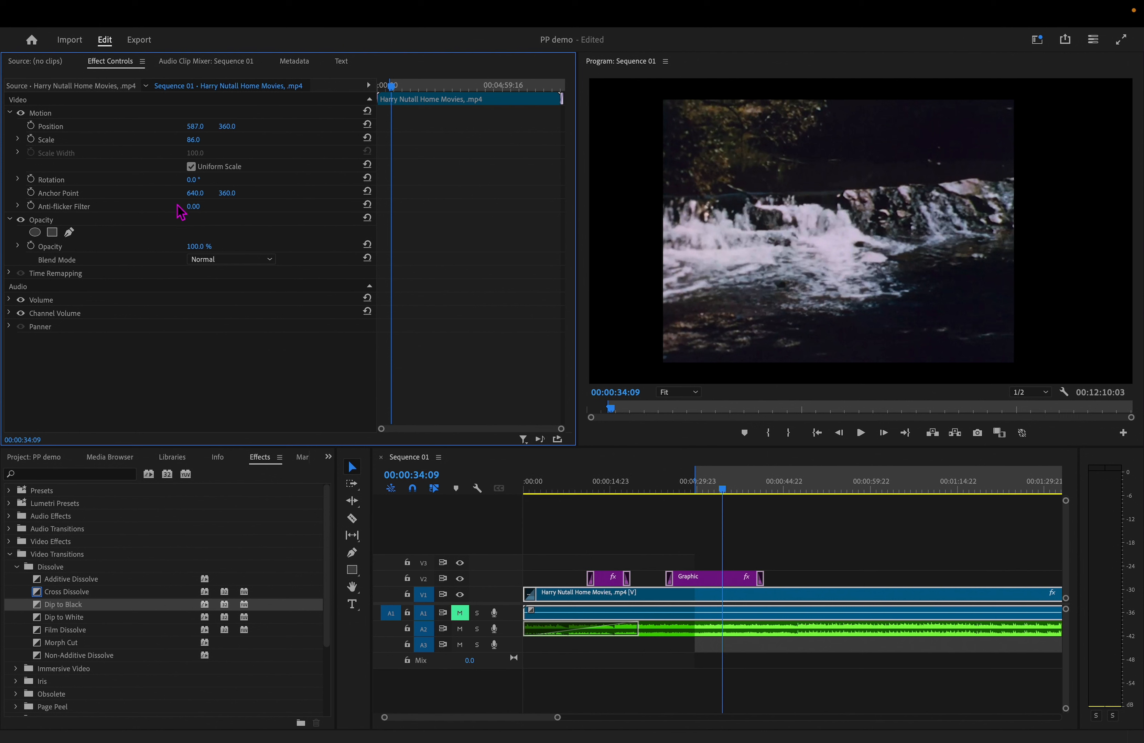
{"action": "left_click", "coordinate": [69, 193]}
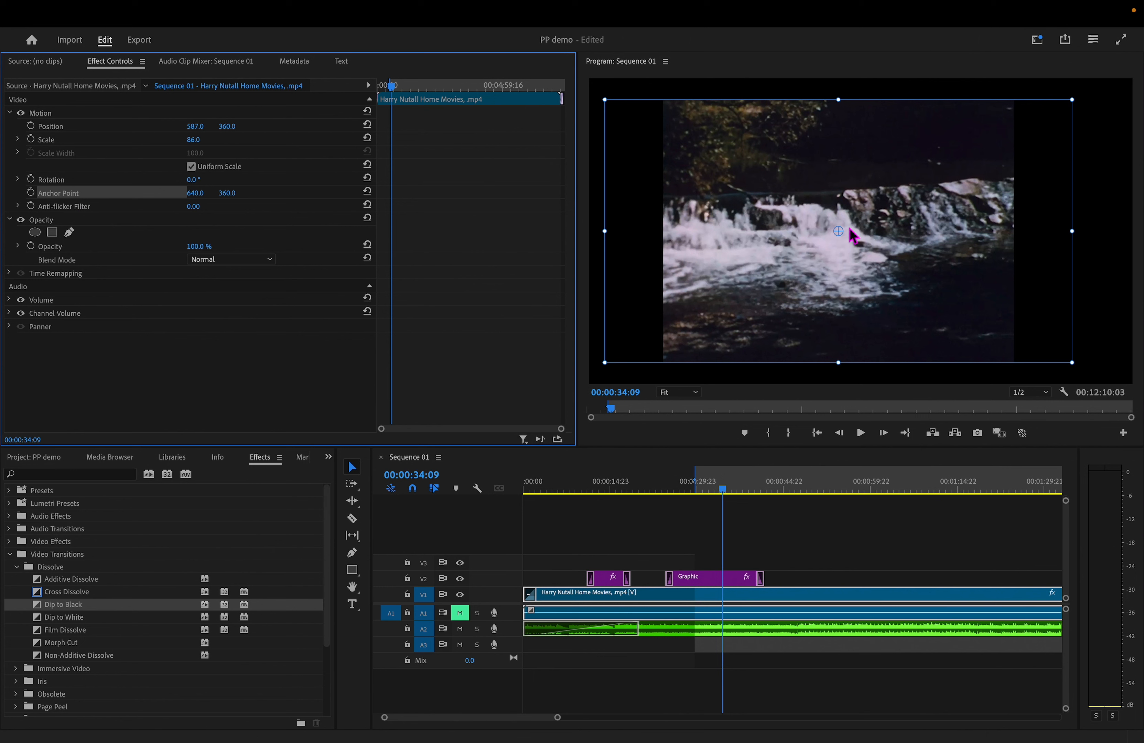
Step: Rotate the clip, set its anchor point to 1205, 559 and reposition it to 1125.9, 532.1
{"action": "left_click_drag", "start_coordinate": [198, 182], "coordinate": [442, 196]}
{"action": "left_click_drag", "start_coordinate": [226, 195], "coordinate": [289, 195]}
{"action": "left_click_drag", "start_coordinate": [195, 180], "coordinate": [295, 180]}
{"action": "left_click_drag", "start_coordinate": [772, 230], "coordinate": [986, 289]}
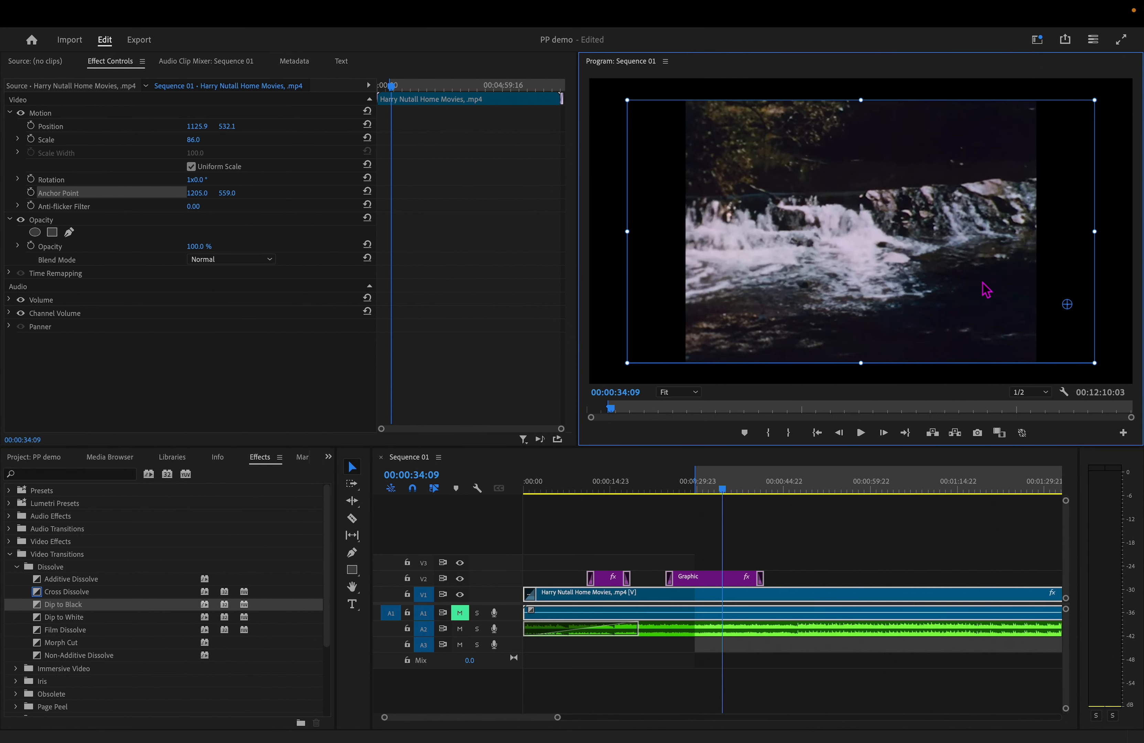
{"action": "left_click", "coordinate": [185, 384]}
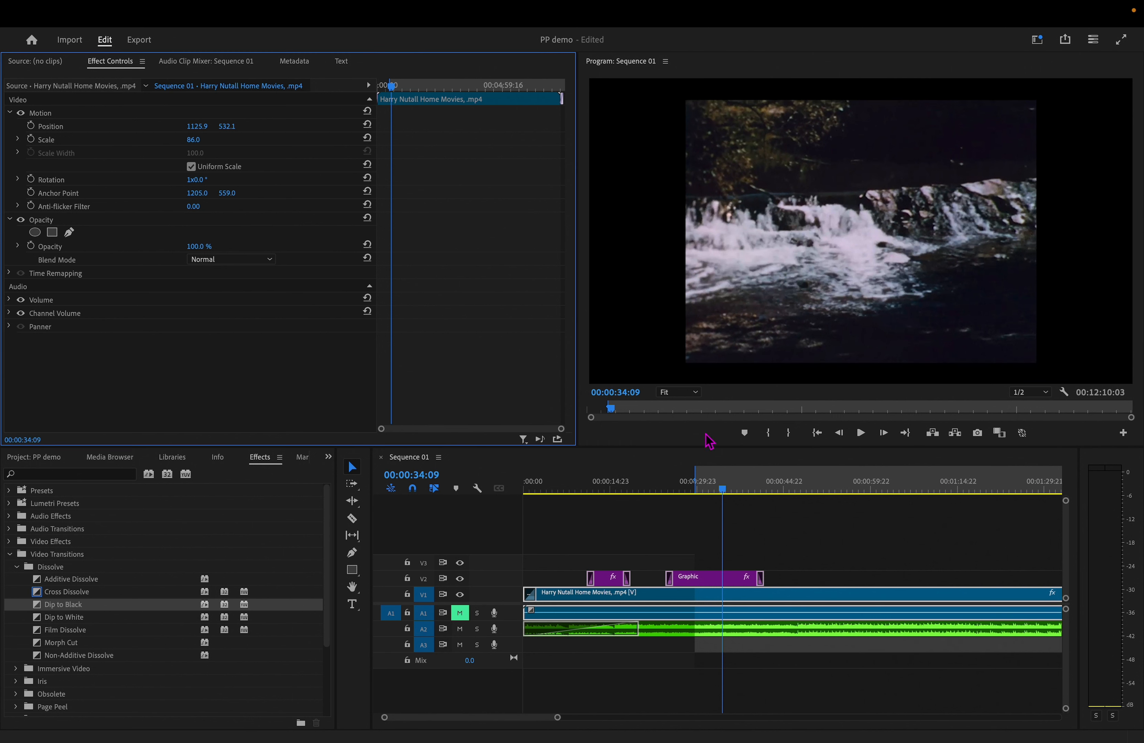
{"action": "left_click", "coordinate": [833, 544]}
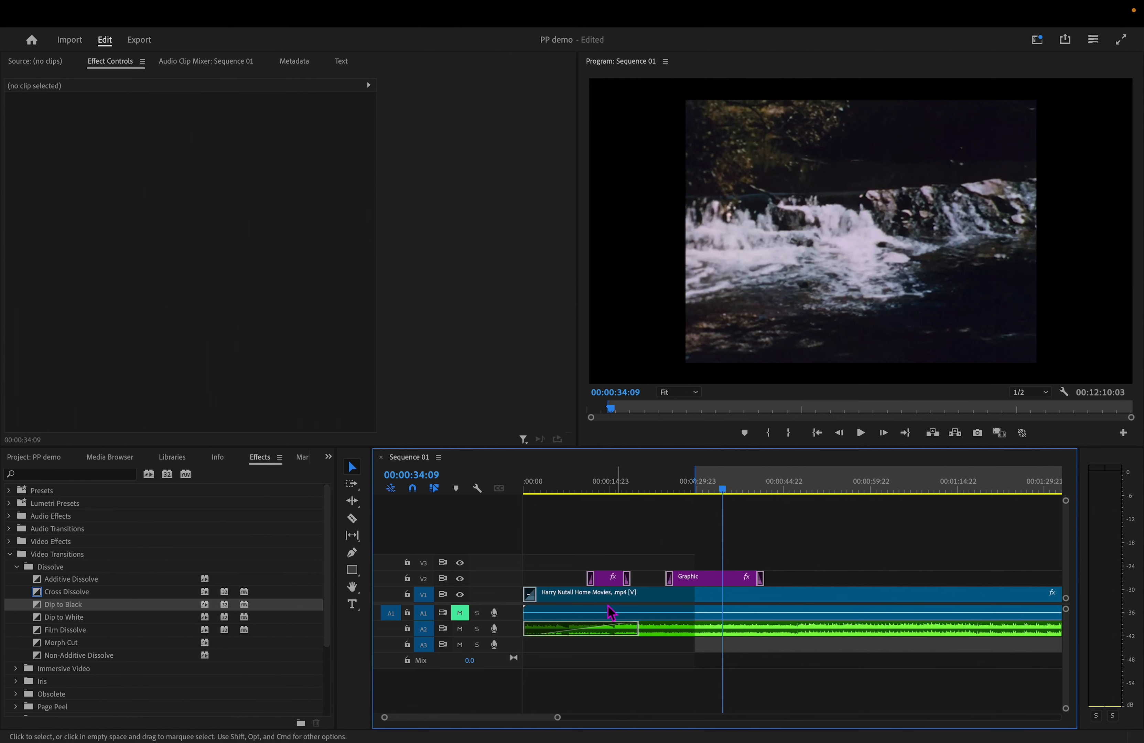
Step: Retime the Stardew Valley Overture music clip to a 00:02:31:01 duration via Speed/Duration
{"action": "left_click", "coordinate": [665, 600]}
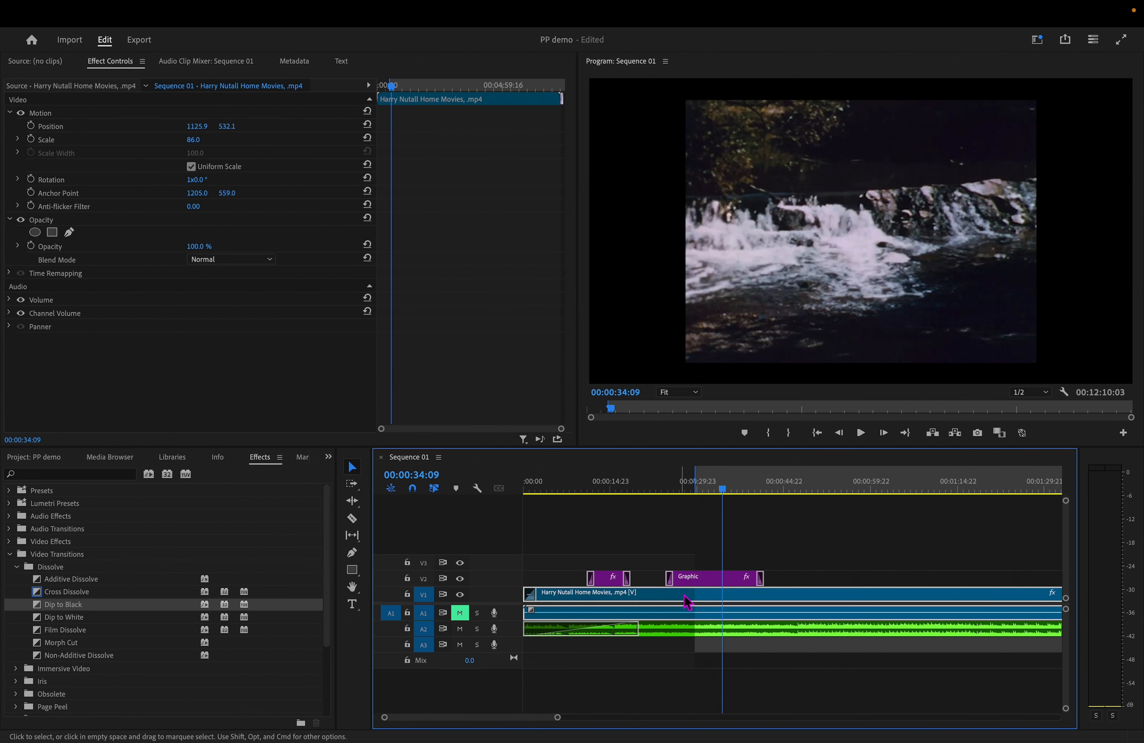
{"action": "left_click", "coordinate": [673, 633]}
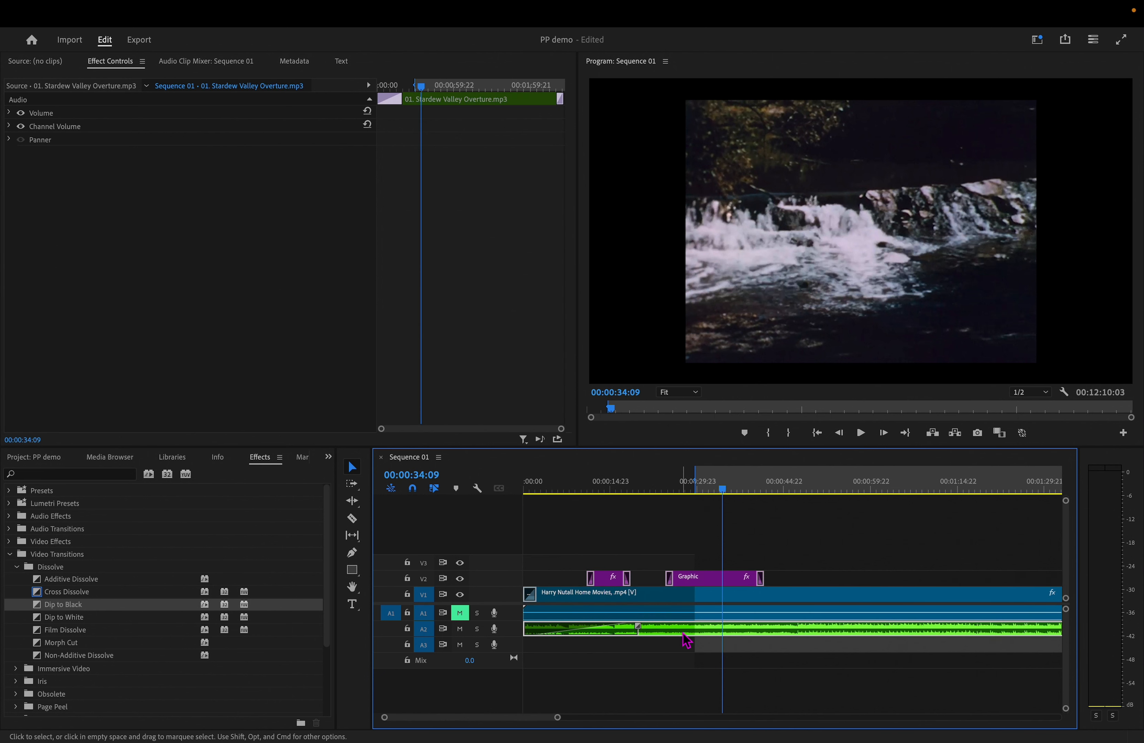
{"action": "right_click", "coordinate": [687, 640]}
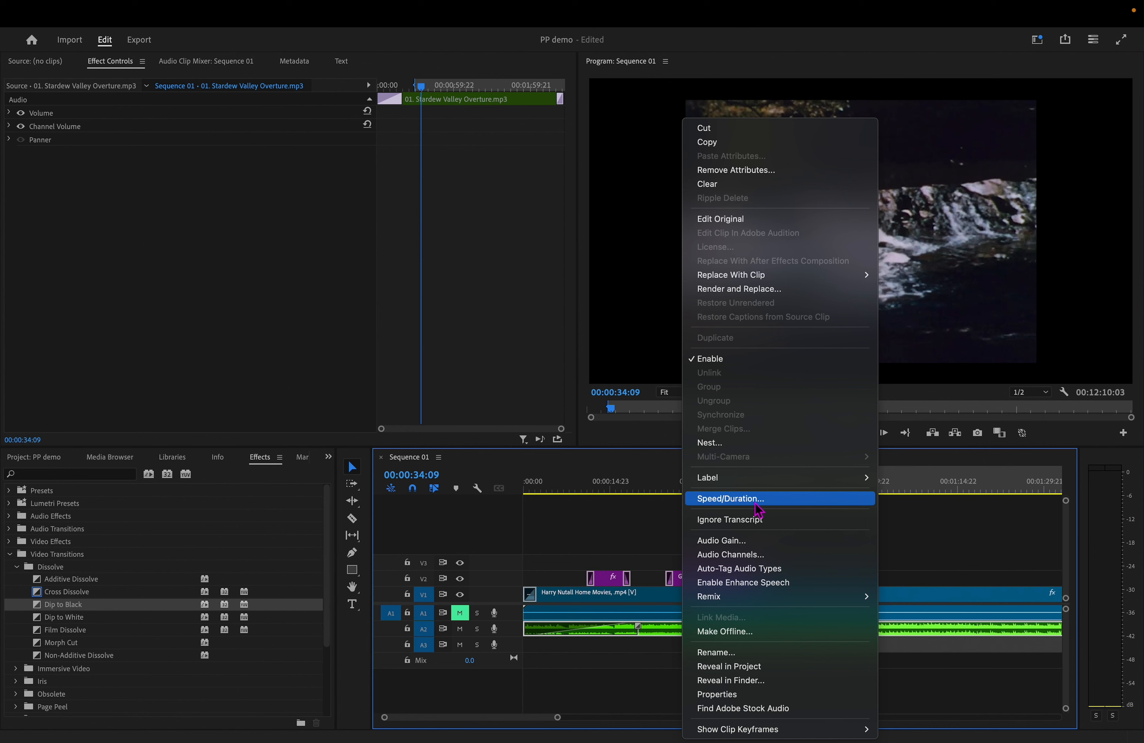
{"action": "left_click", "coordinate": [654, 678]}
{"action": "right_click", "coordinate": [664, 628]}
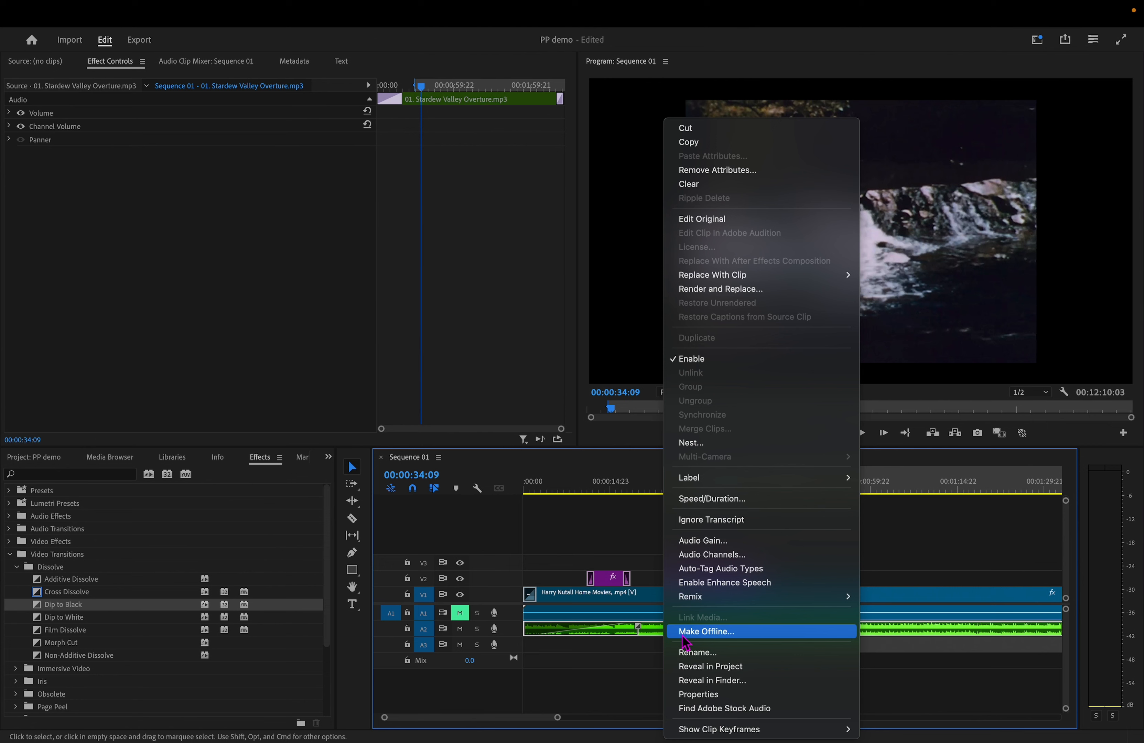
{"action": "left_click", "coordinate": [752, 498]}
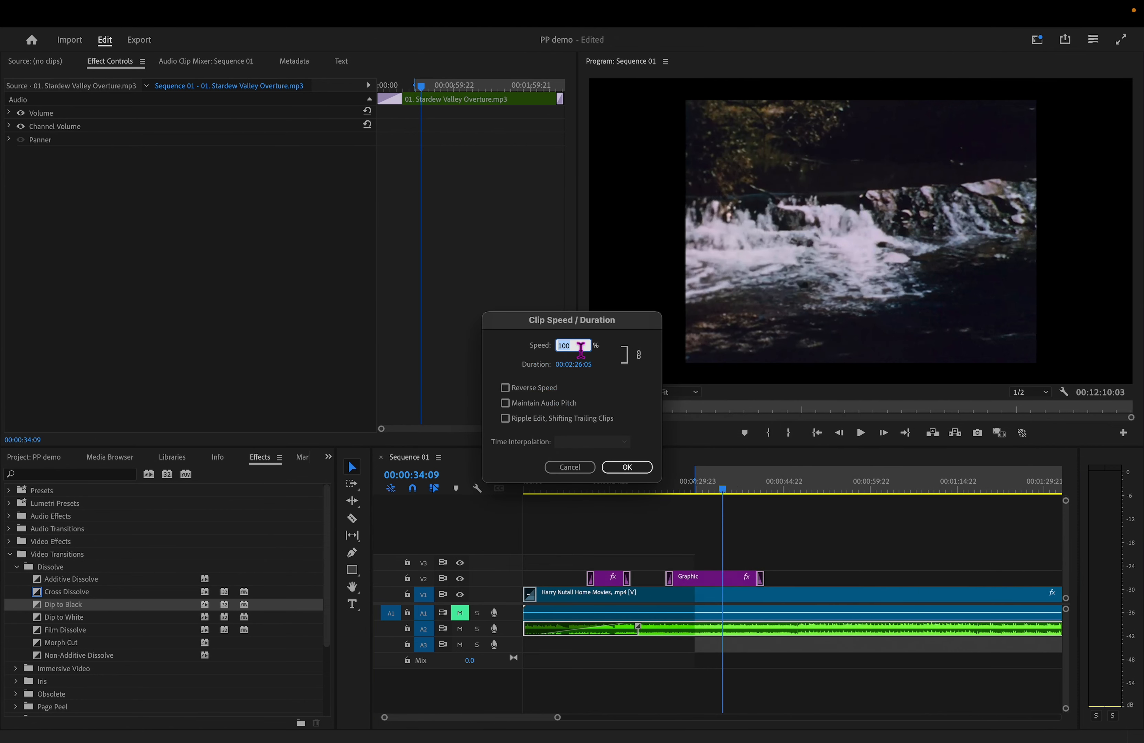
{"action": "left_click_drag", "start_coordinate": [581, 365], "coordinate": [646, 367]}
{"action": "left_click", "coordinate": [627, 467]}
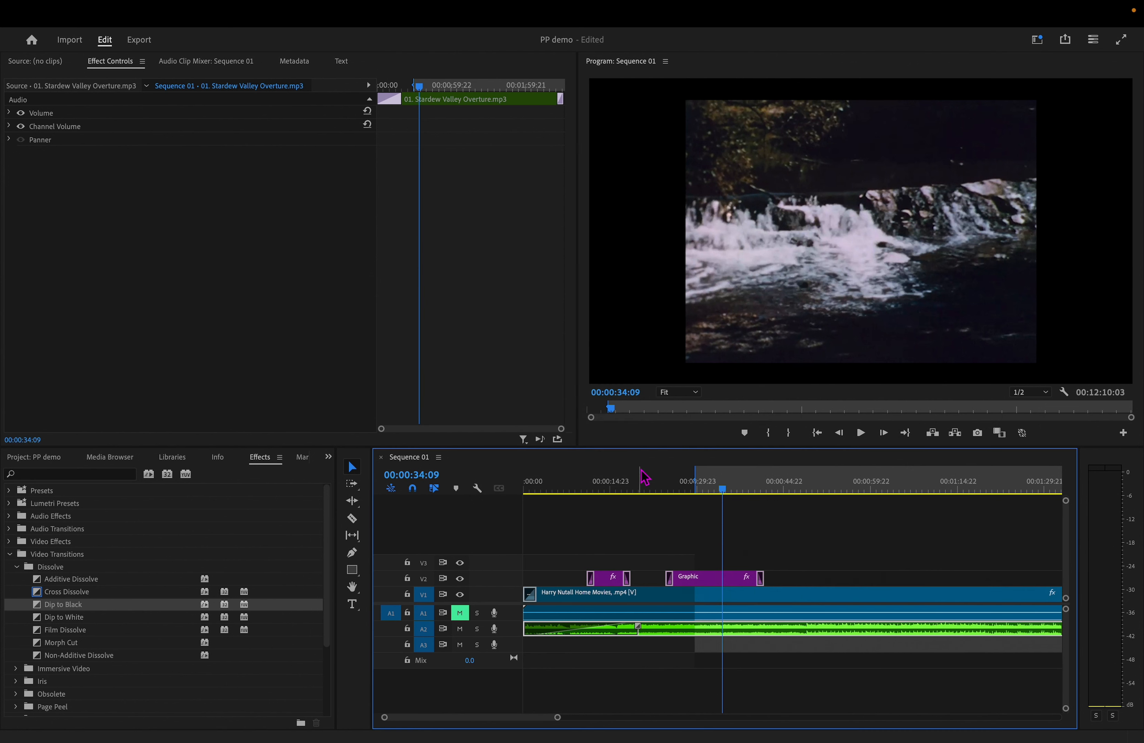
{"action": "left_click", "coordinate": [857, 558]}
{"action": "left_click", "coordinate": [795, 602]}
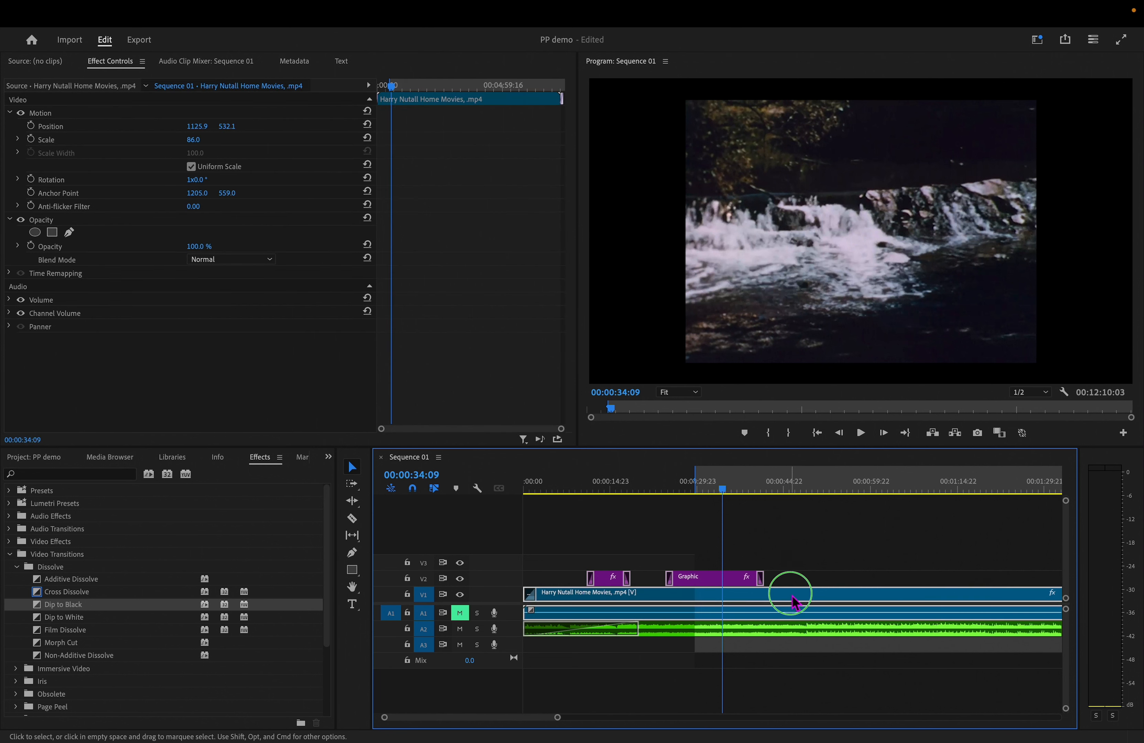
Step: Unlink the home-movie audio, move it to A3 and lock the track, then undo it all
{"action": "right_click", "coordinate": [792, 599]}
{"action": "scroll", "coordinate": [831, 712], "scroll_direction": "down", "scroll_amount": 10}
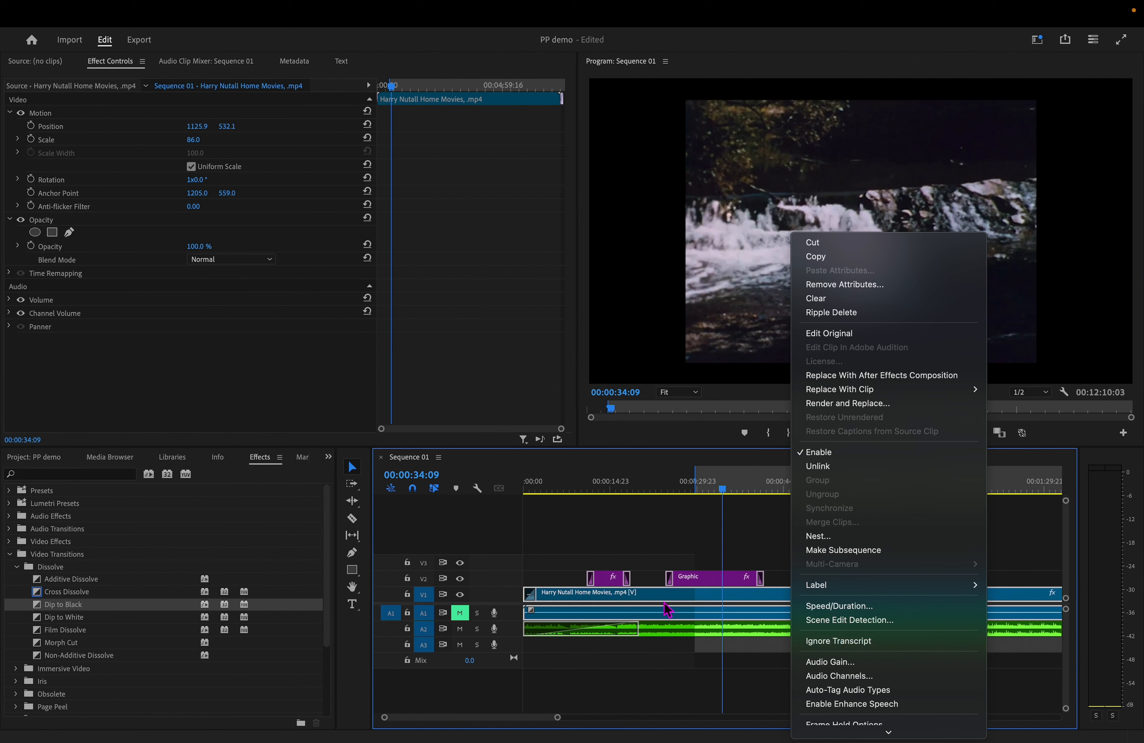
{"action": "left_click", "coordinate": [832, 470]}
{"action": "left_click", "coordinate": [812, 534]}
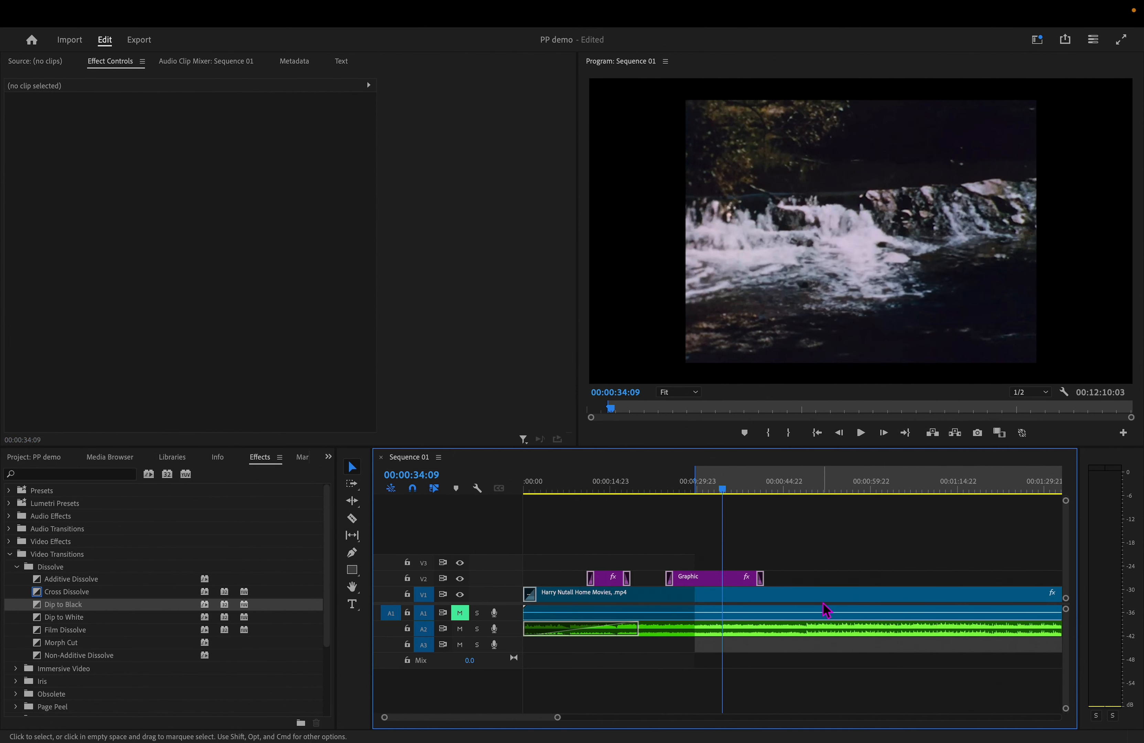
{"action": "left_click_drag", "start_coordinate": [827, 610], "coordinate": [816, 654]}
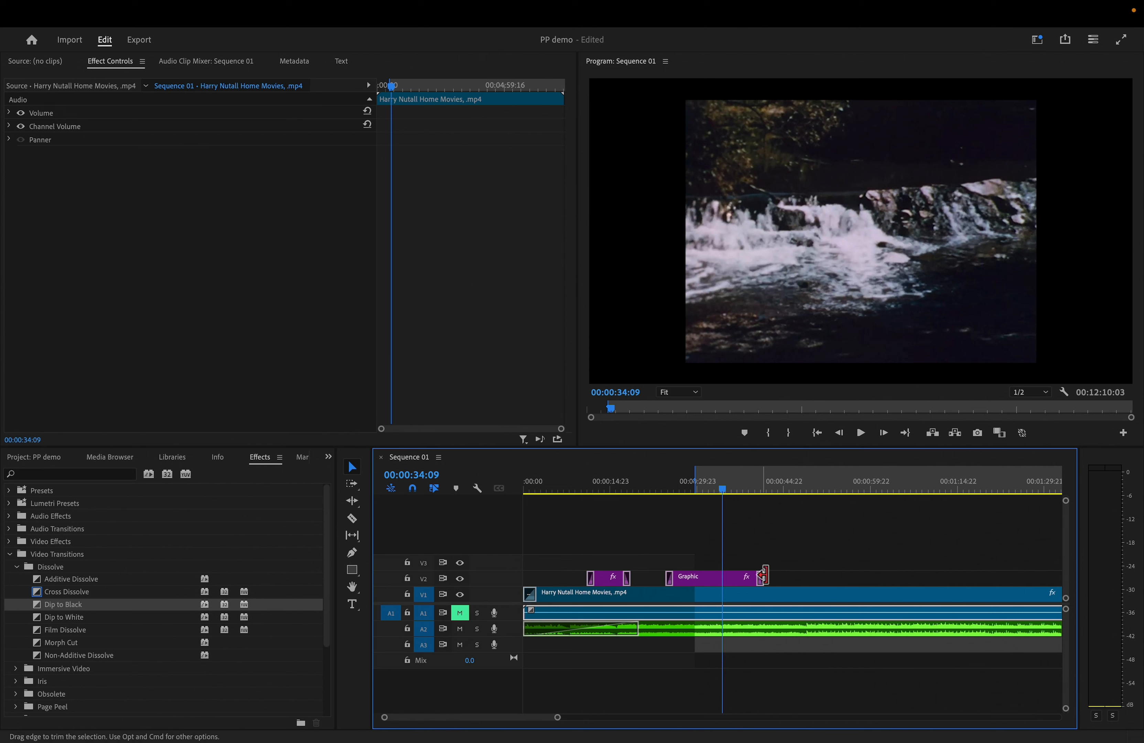
{"action": "left_click", "coordinate": [808, 561]}
{"action": "left_click_drag", "start_coordinate": [786, 618], "coordinate": [683, 654]}
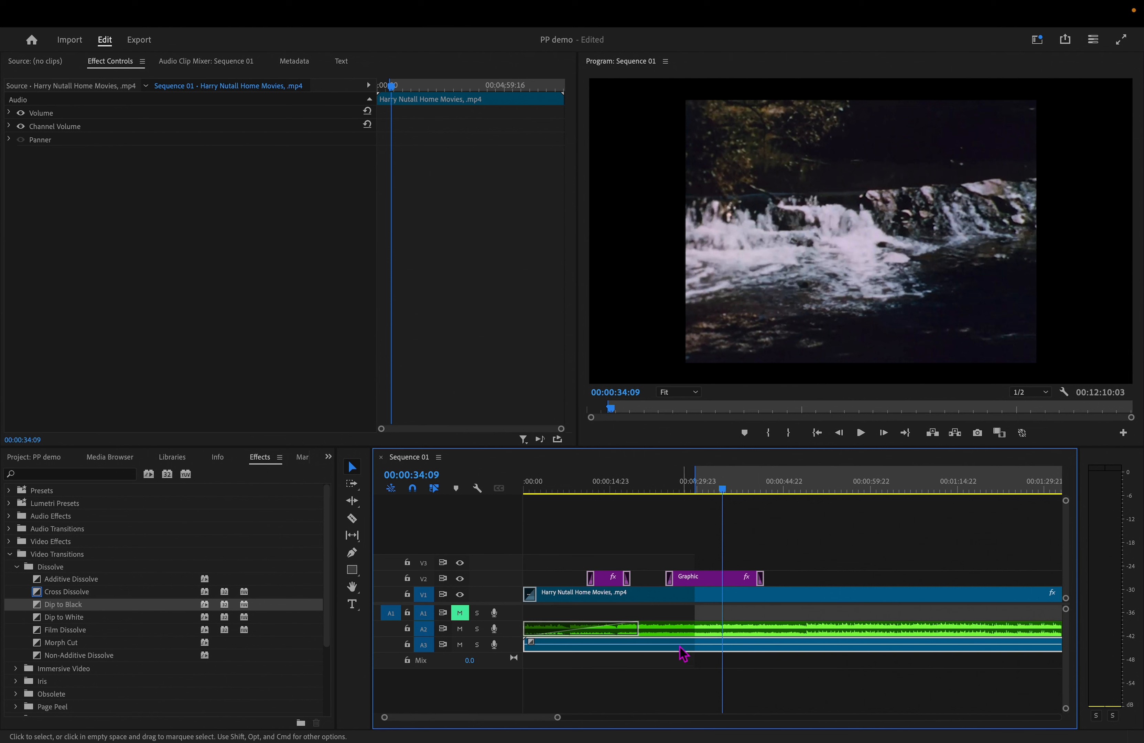
{"action": "left_click", "coordinate": [407, 643]}
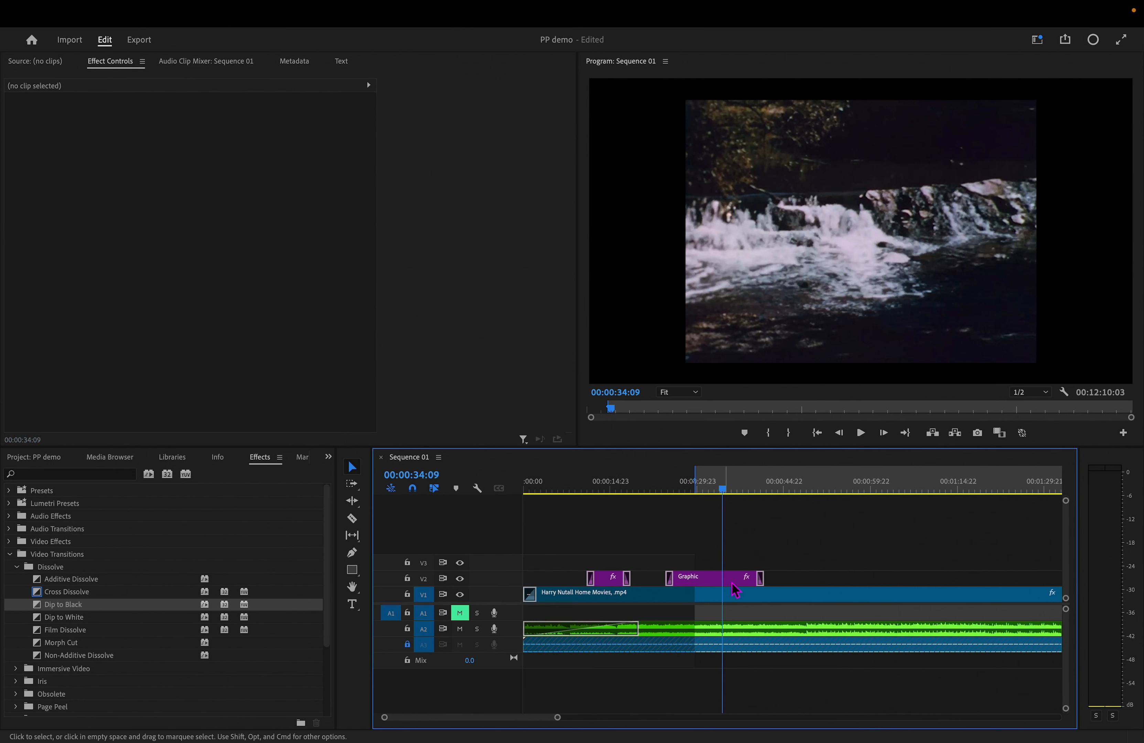
{"action": "key", "text": "super+z"}
{"action": "left_click_drag", "start_coordinate": [618, 647], "coordinate": [614, 615]}
{"action": "key", "text": "super+z"}
{"action": "key", "text": "super+z"}
{"action": "key", "text": "super+z"}
Step: Razor the linked V1/A1 clip near 00:00:29 and 00:00:59
{"action": "left_click", "coordinate": [607, 599]}
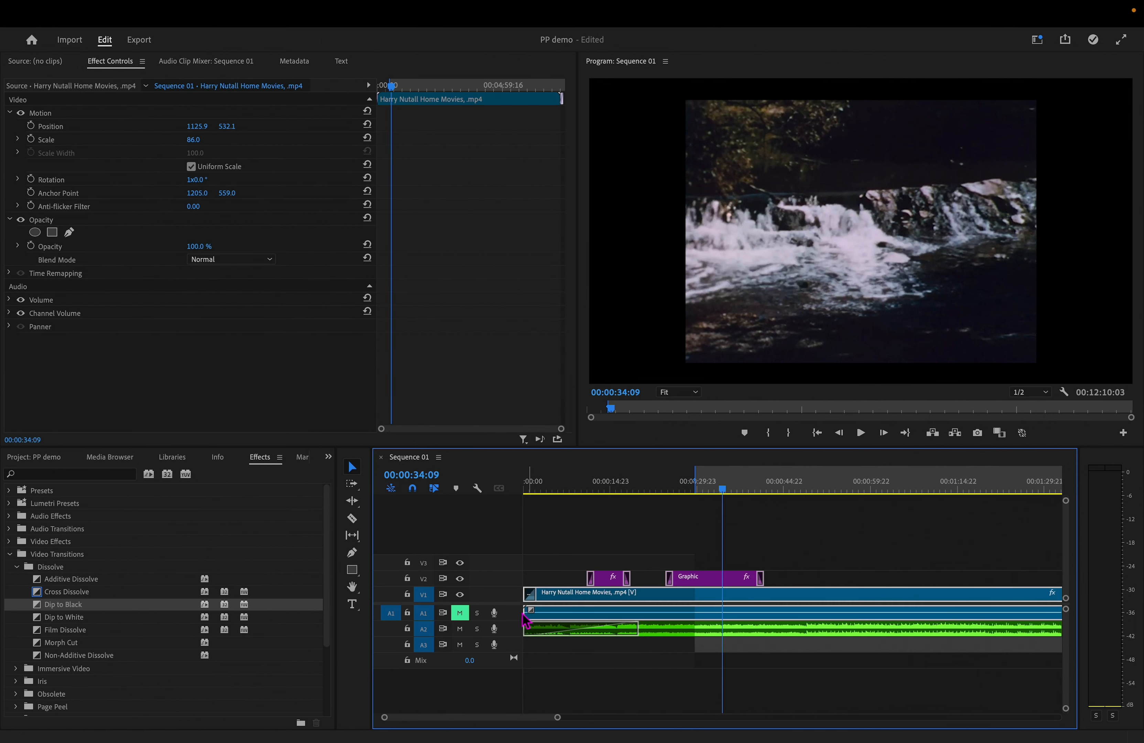
{"action": "key", "text": "c"}
{"action": "left_click", "coordinate": [694, 600]}
{"action": "left_click", "coordinate": [870, 599]}
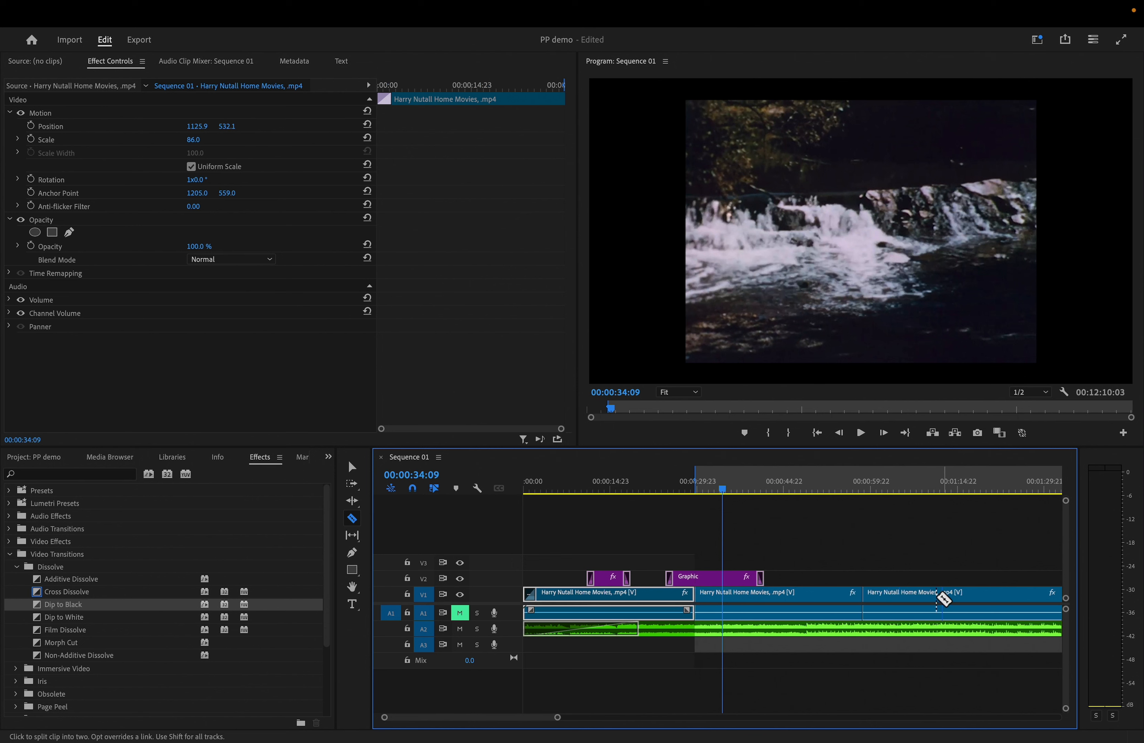
Step: Move the middle home-movie clip's audio down to track A4
{"action": "key", "text": "v"}
{"action": "left_click_drag", "start_coordinate": [783, 612], "coordinate": [791, 675]}
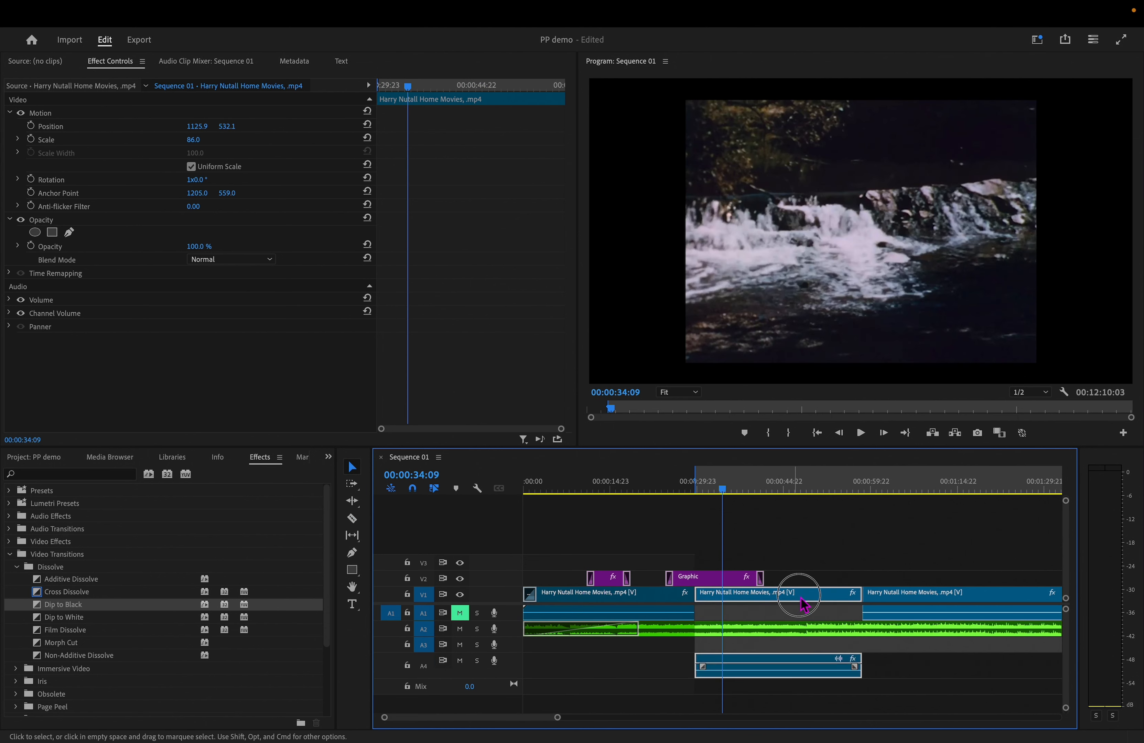
{"action": "left_click_drag", "start_coordinate": [798, 594], "coordinate": [903, 573]}
{"action": "key", "text": "super+z"}
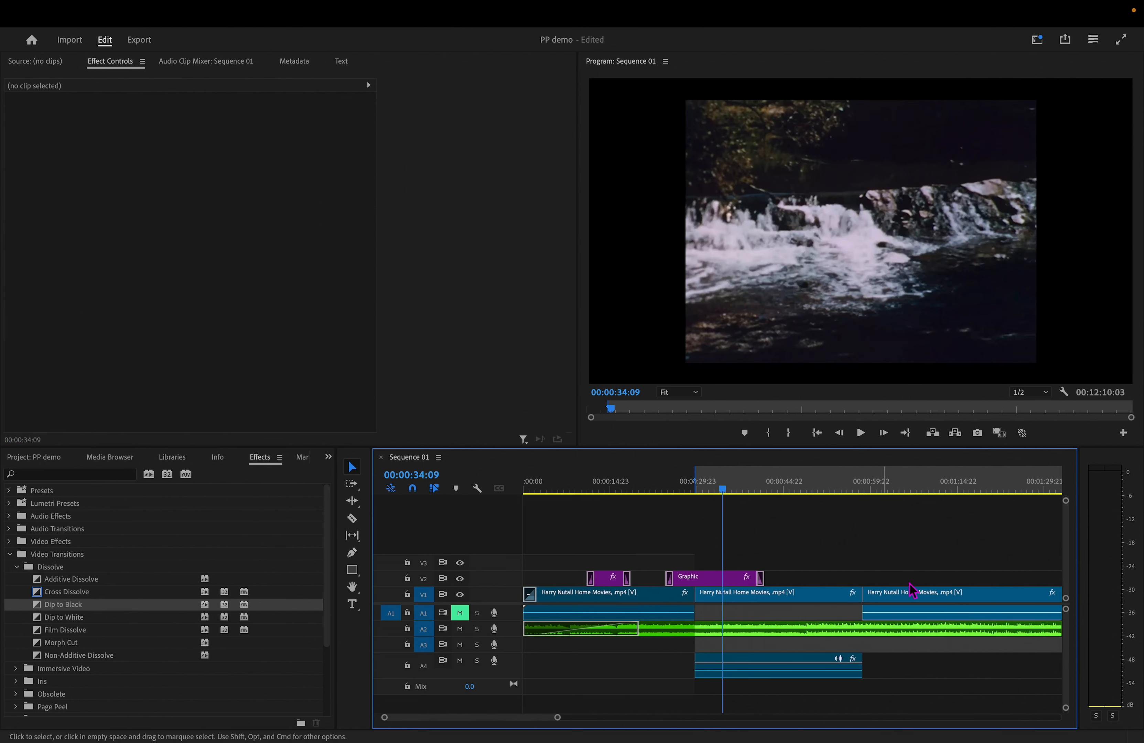
Step: Unlink the middle clip and place its video on V2 above the last clip
{"action": "right_click", "coordinate": [841, 594]}
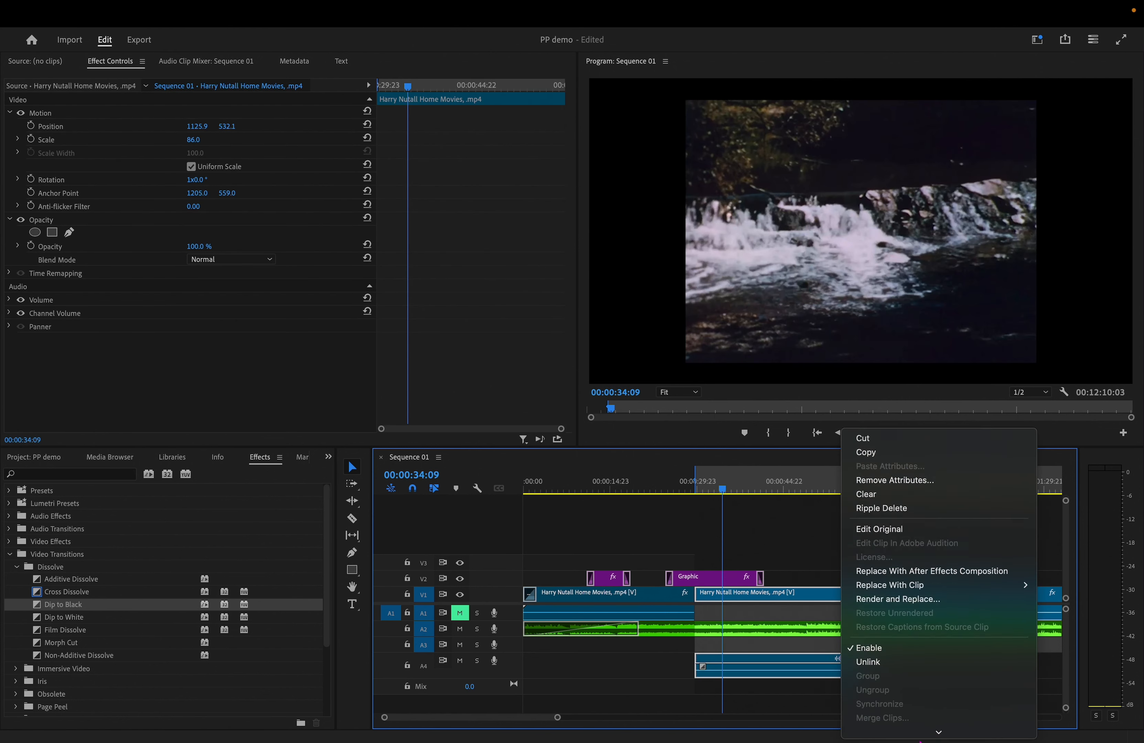
{"action": "left_click", "coordinate": [868, 615]}
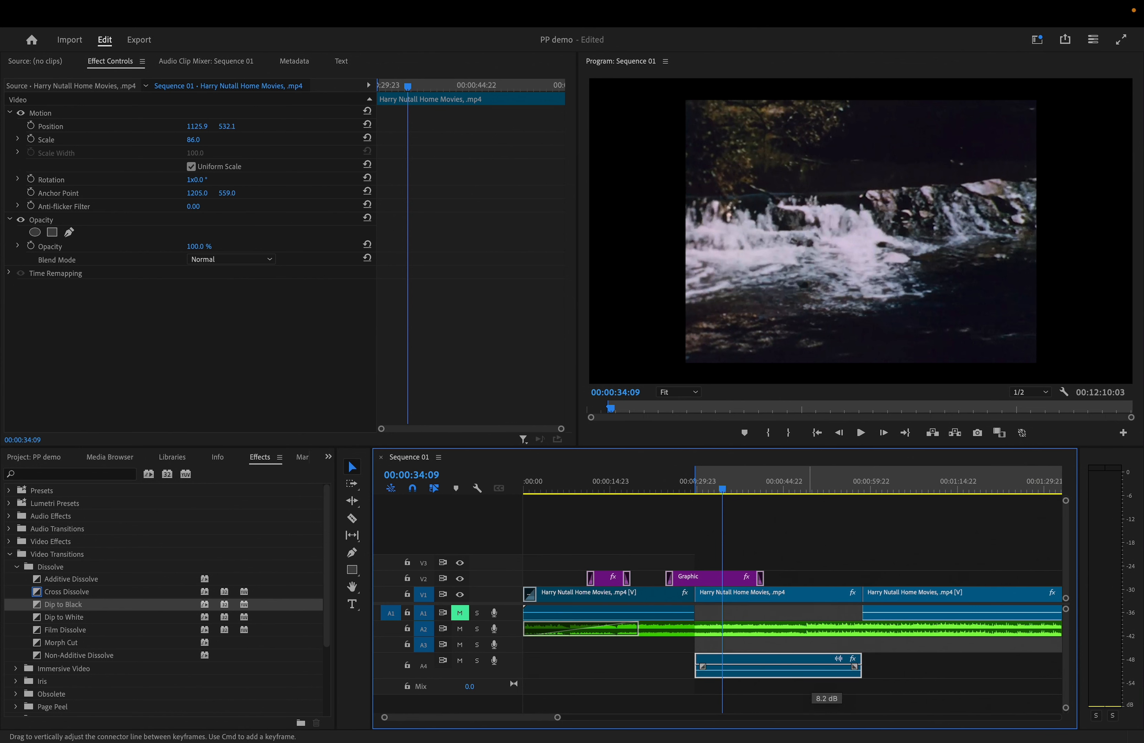
{"action": "left_click_drag", "start_coordinate": [822, 600], "coordinate": [988, 589]}
Step: Select the first V1 clip and move the playhead back to about 00:00:05
{"action": "left_click", "coordinate": [915, 615]}
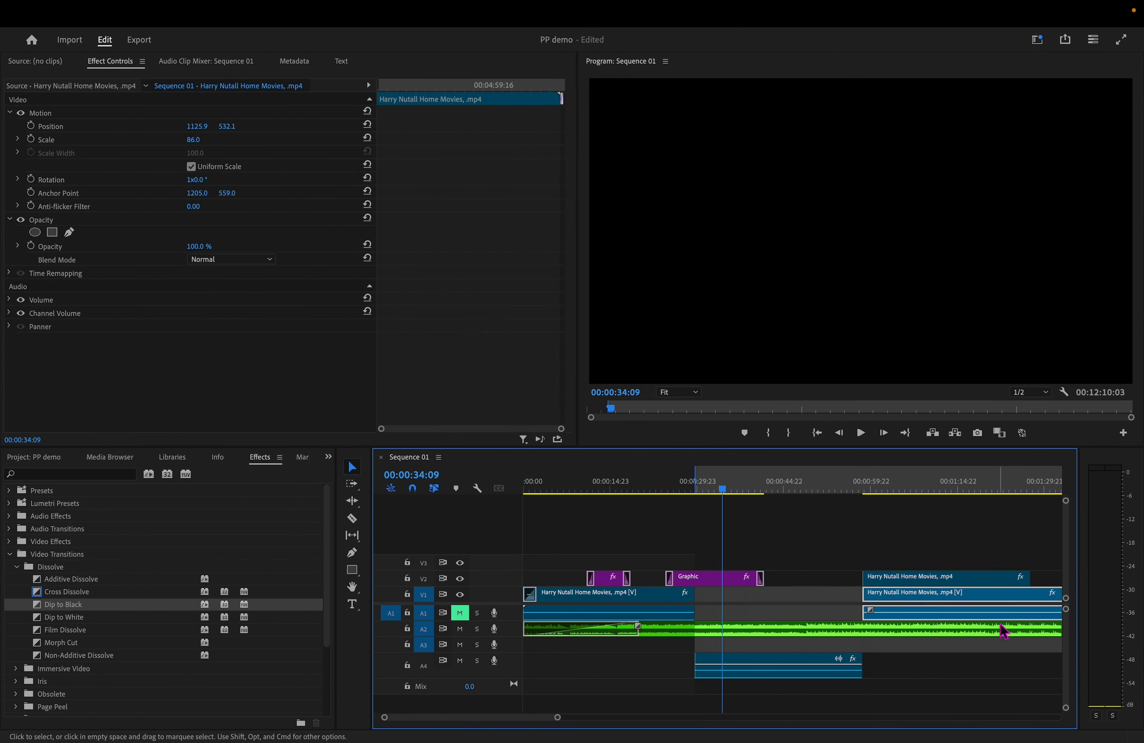
{"action": "left_click", "coordinate": [834, 549]}
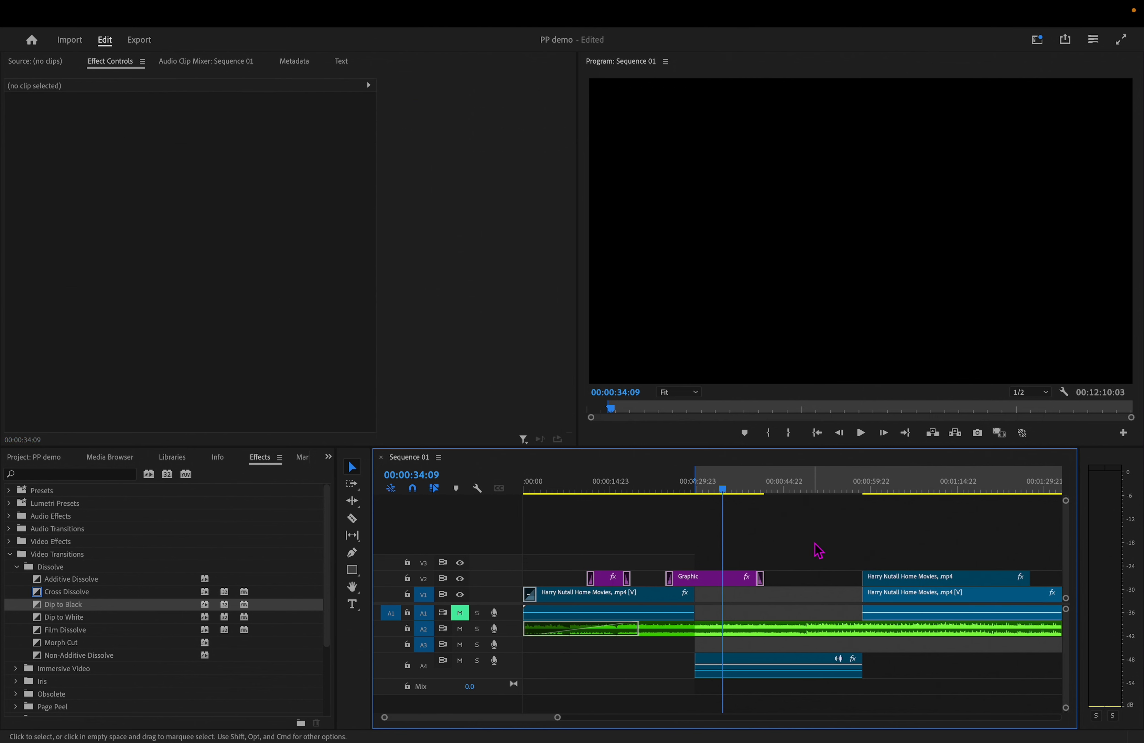
{"action": "left_click", "coordinate": [591, 592]}
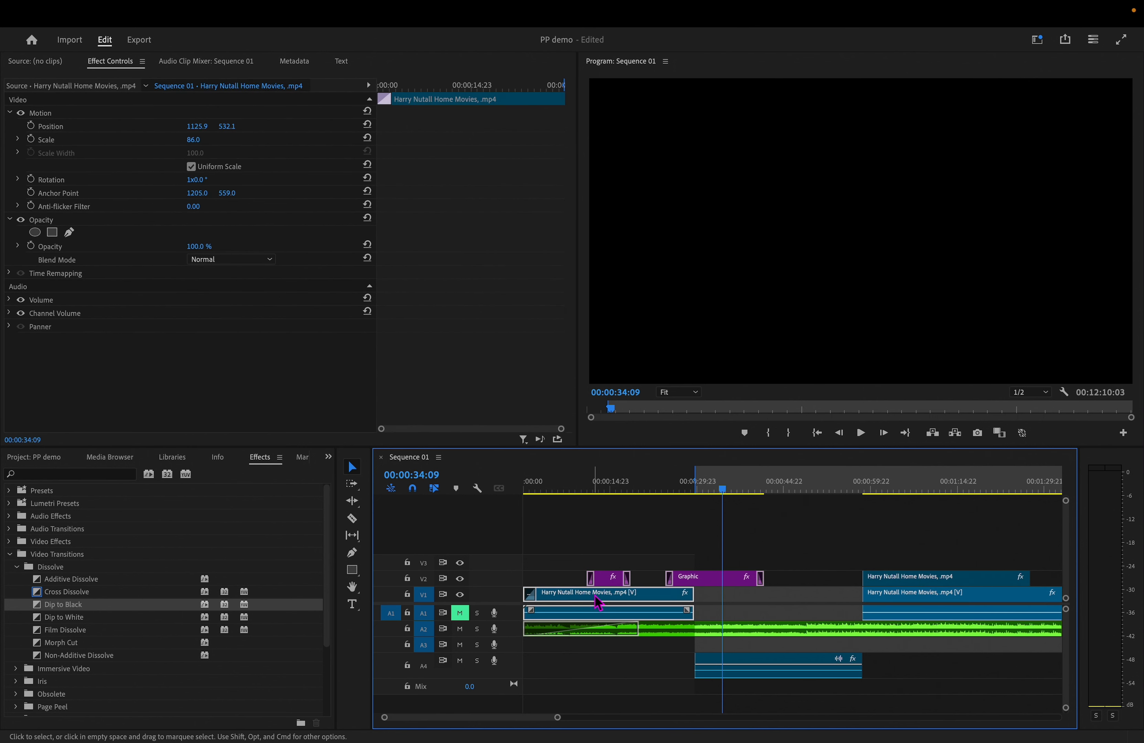
{"action": "left_click_drag", "start_coordinate": [722, 493], "coordinate": [557, 519]}
Step: Set the first V1 clip's speed to 800% in Speed/Duration
{"action": "right_click", "coordinate": [590, 597]}
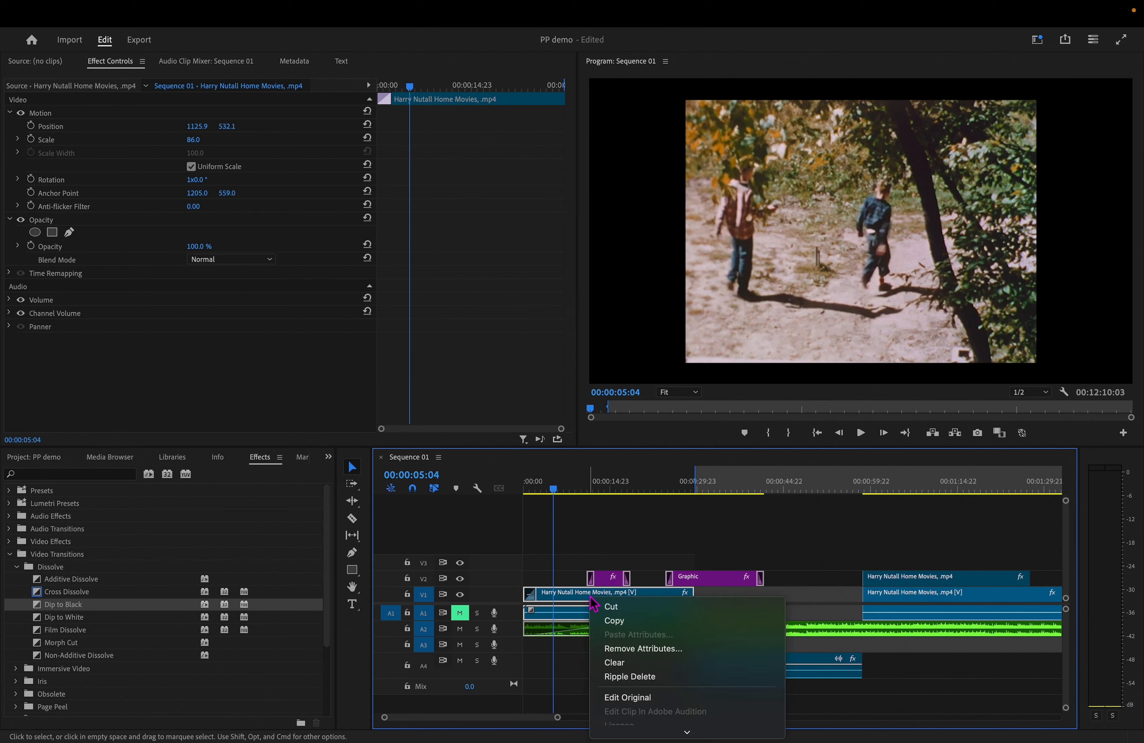
{"action": "scroll", "coordinate": [600, 612], "scroll_direction": "down", "scroll_amount": 5}
{"action": "scroll", "coordinate": [724, 676], "scroll_direction": "down", "scroll_amount": 7}
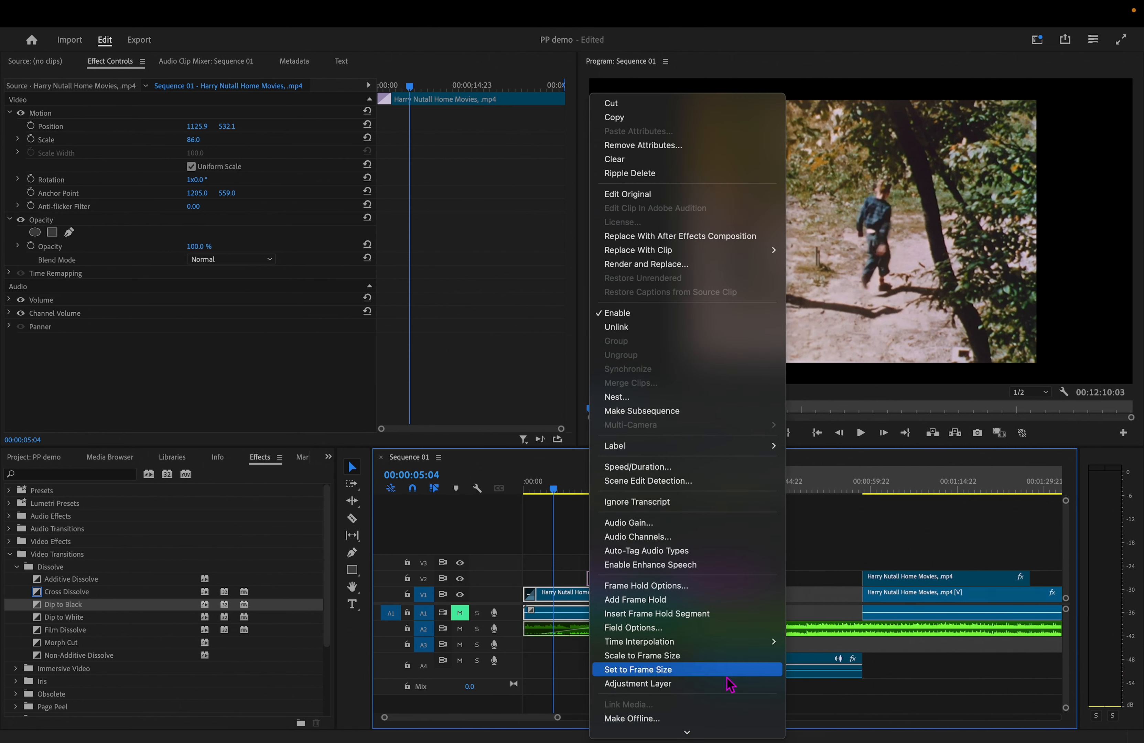
{"action": "left_click", "coordinate": [663, 480]}
{"action": "left_click", "coordinate": [572, 368]}
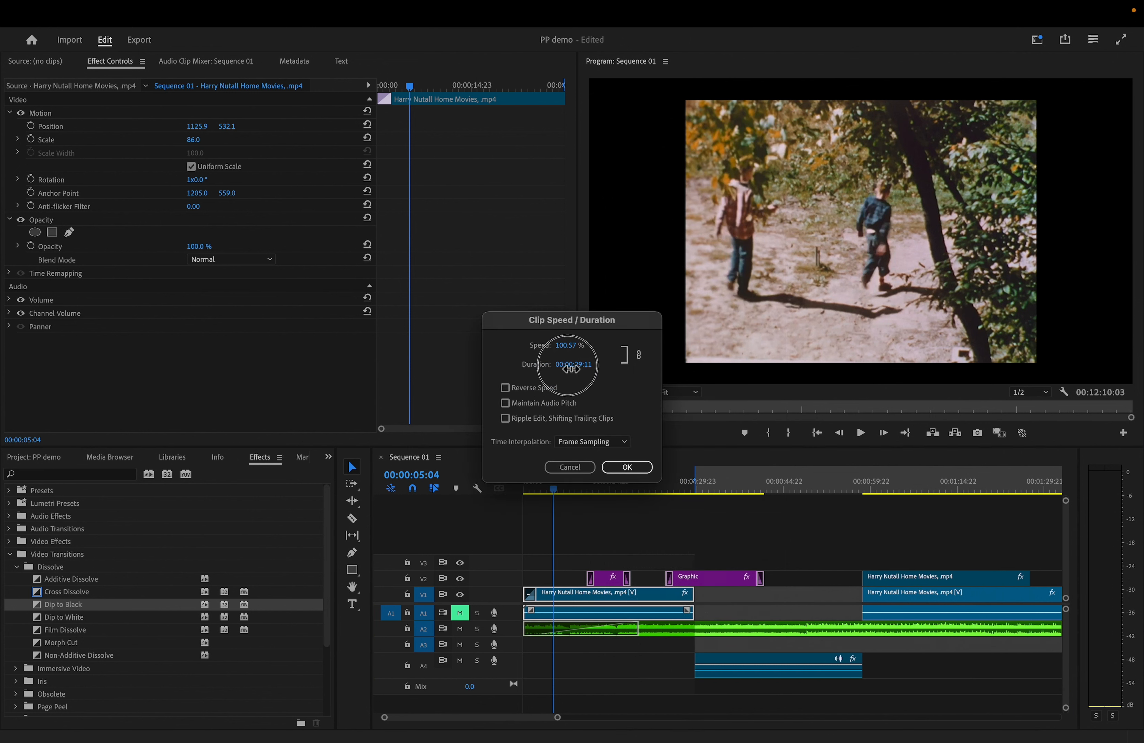
{"action": "left_click_drag", "start_coordinate": [571, 369], "coordinate": [220, 393]}
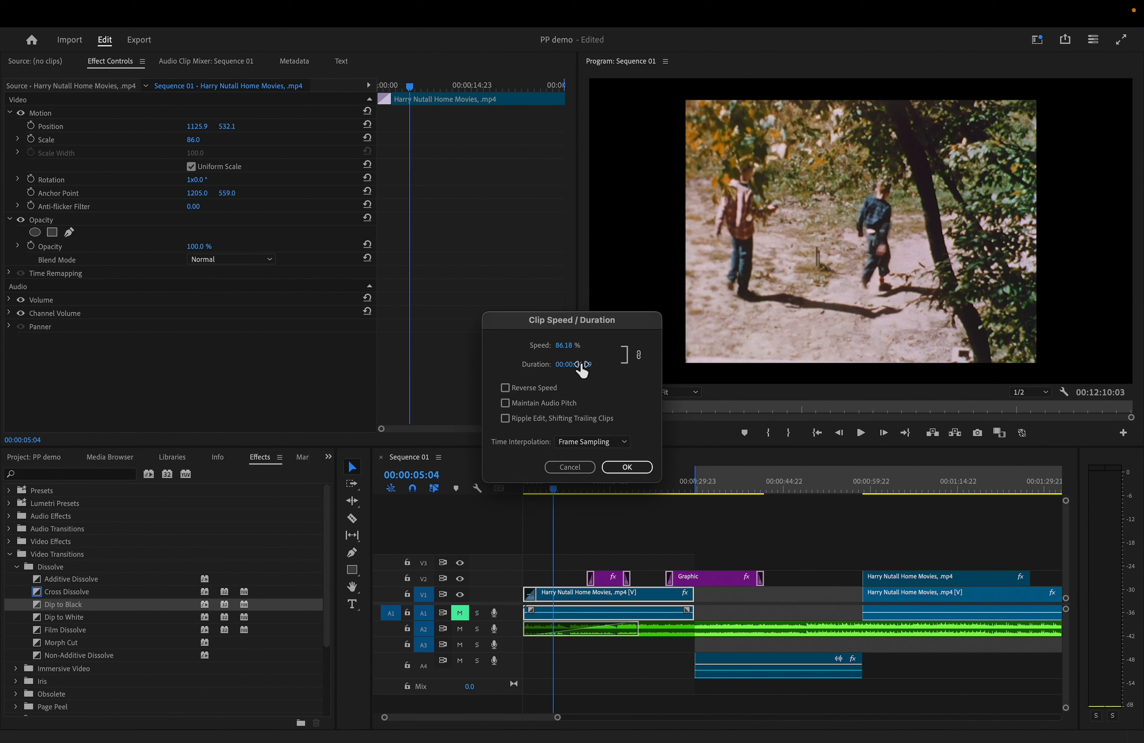
{"action": "left_click", "coordinate": [568, 345]}
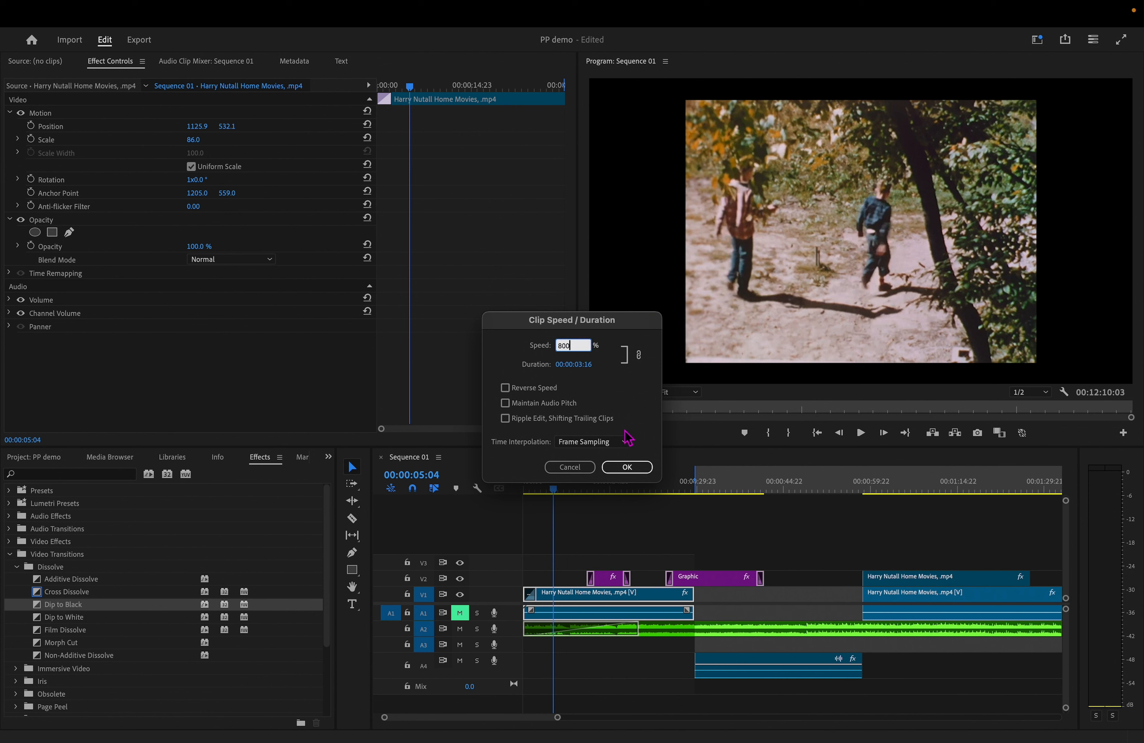
{"action": "type", "text": "800"}
{"action": "left_click", "coordinate": [626, 467]}
Step: Play the sequence from the start to preview the sped-up clip
{"action": "left_click", "coordinate": [521, 487]}
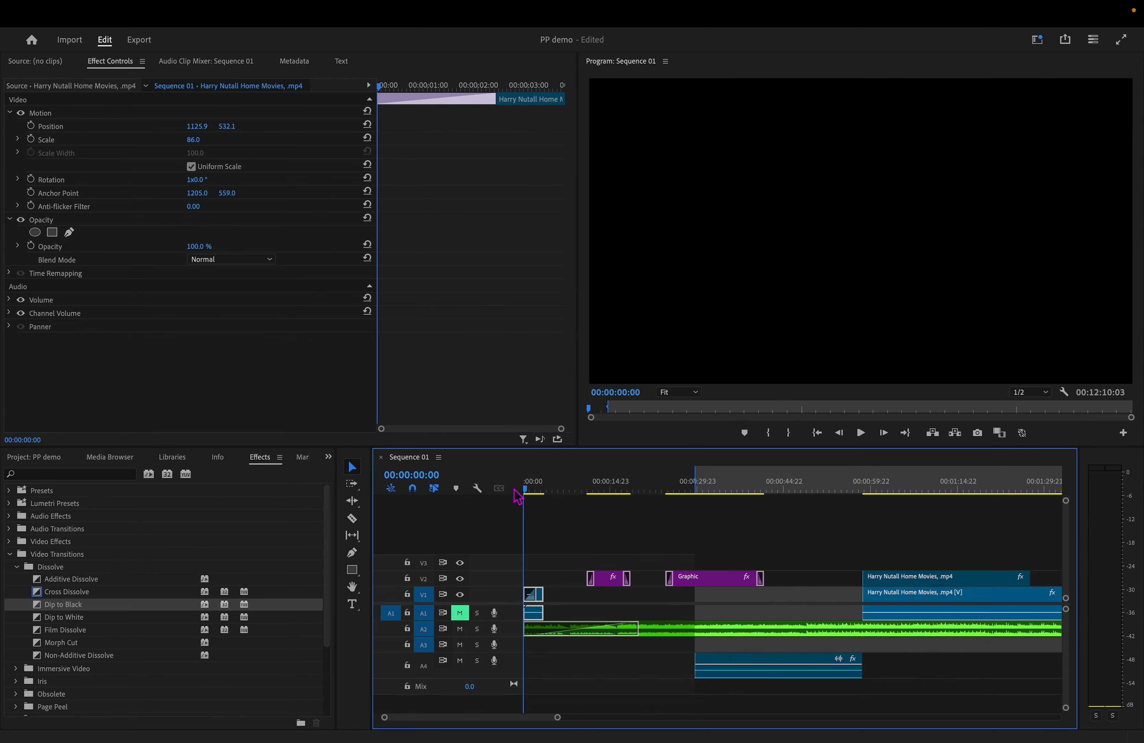
{"action": "key", "text": "space"}
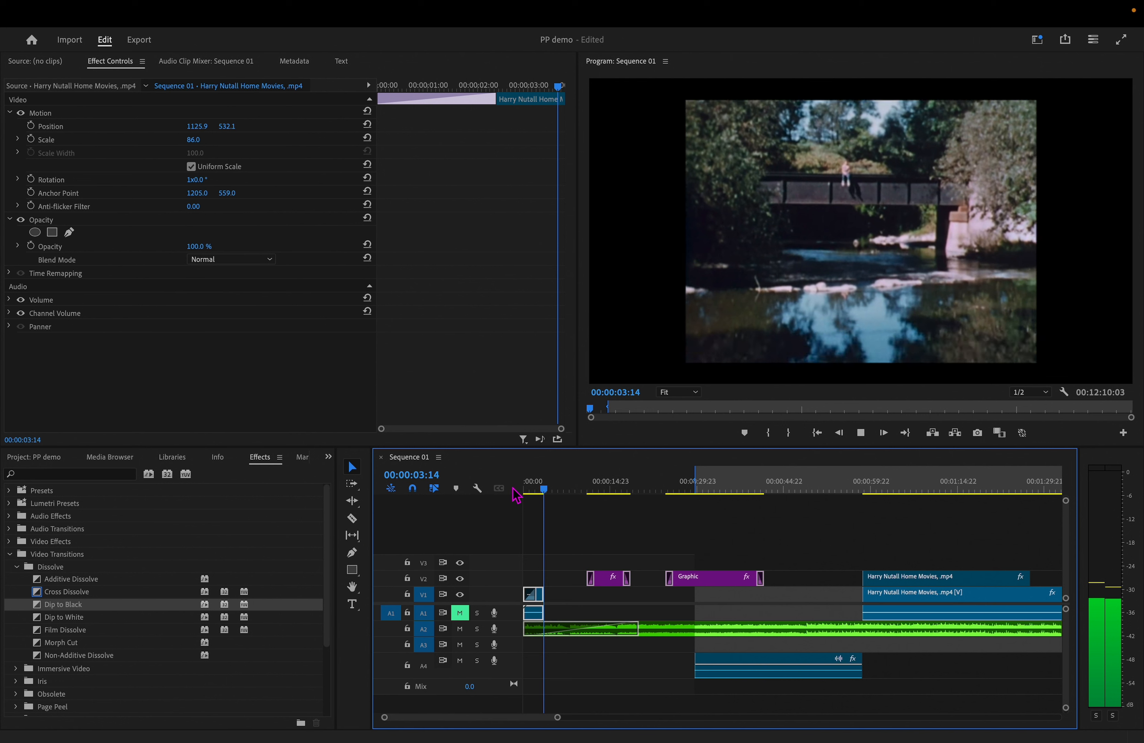
{"action": "key", "text": "space"}
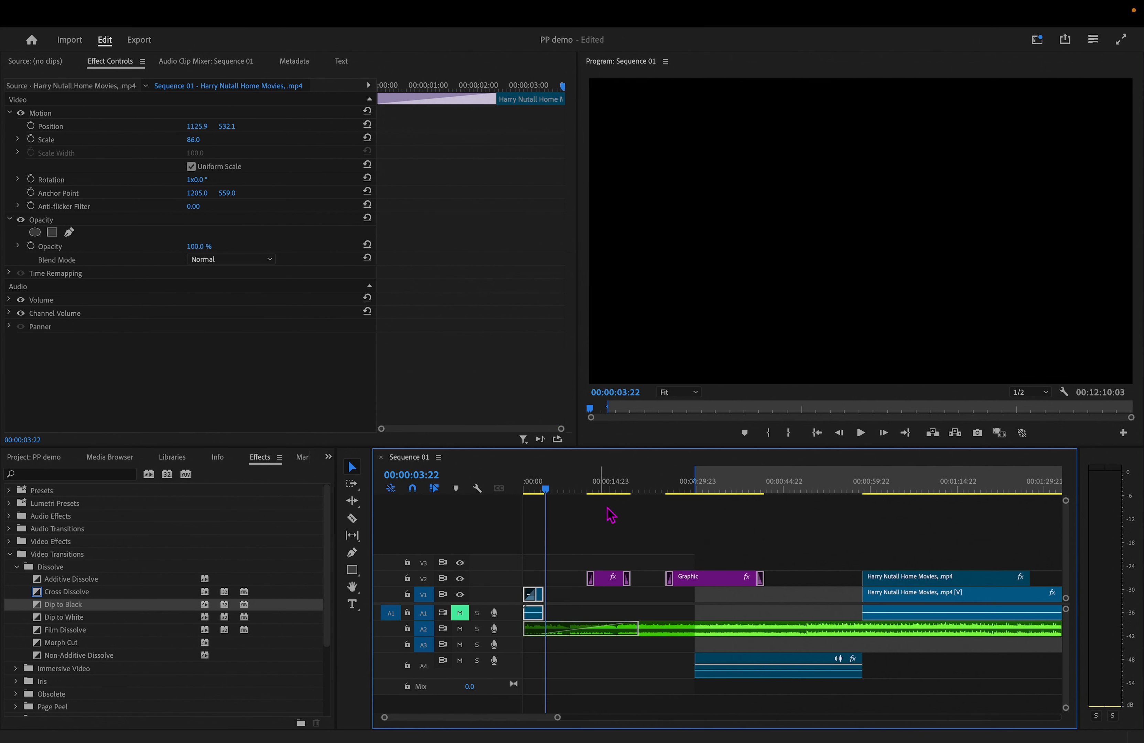
Step: Lower the Stardew Valley Overture music clip's audio gain by 4 dB
{"action": "left_click", "coordinate": [678, 635]}
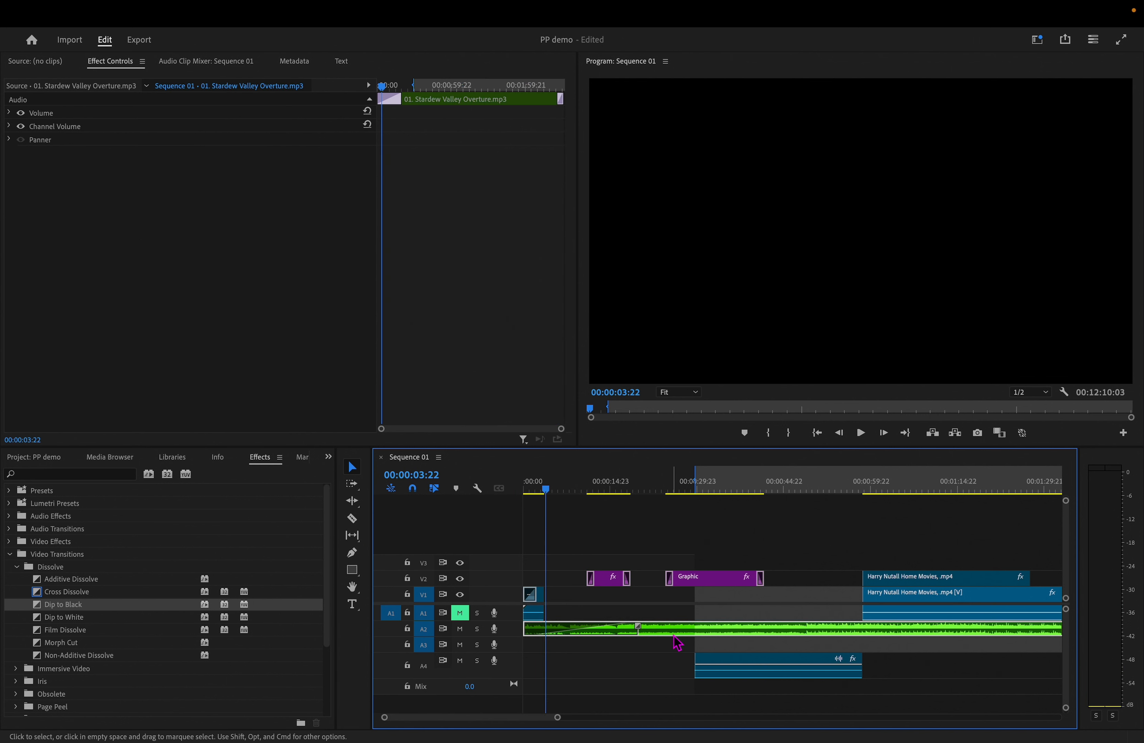
{"action": "right_click", "coordinate": [909, 638]}
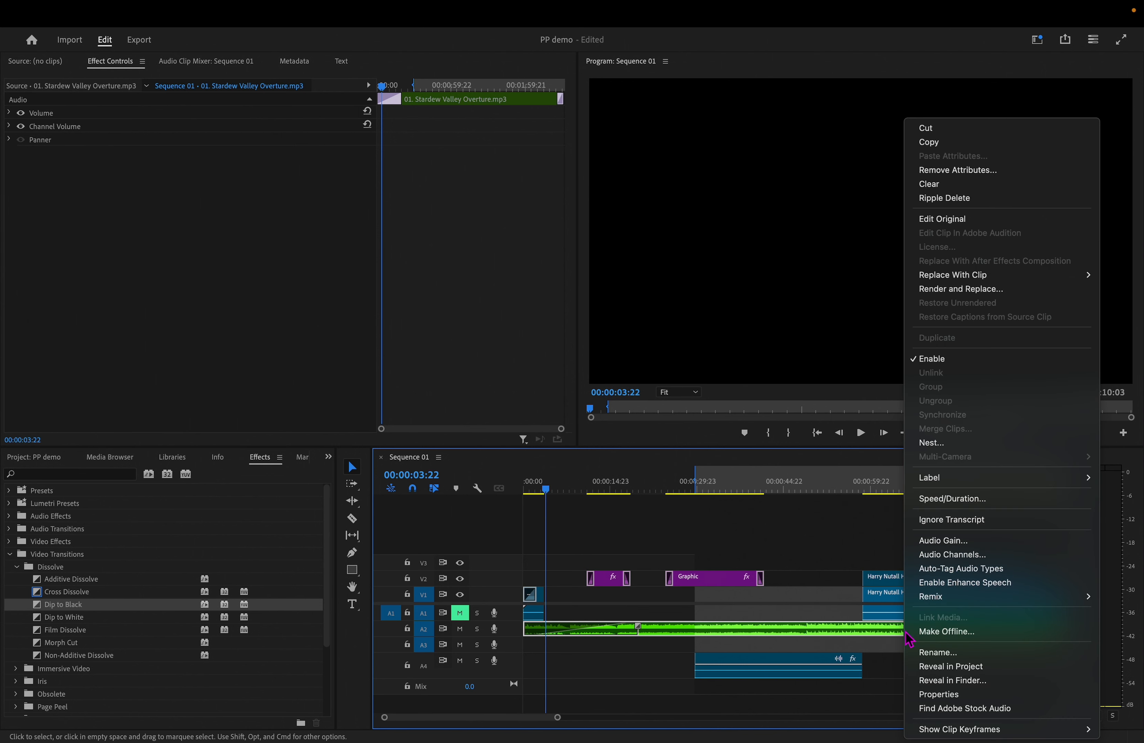
{"action": "left_click", "coordinate": [980, 552]}
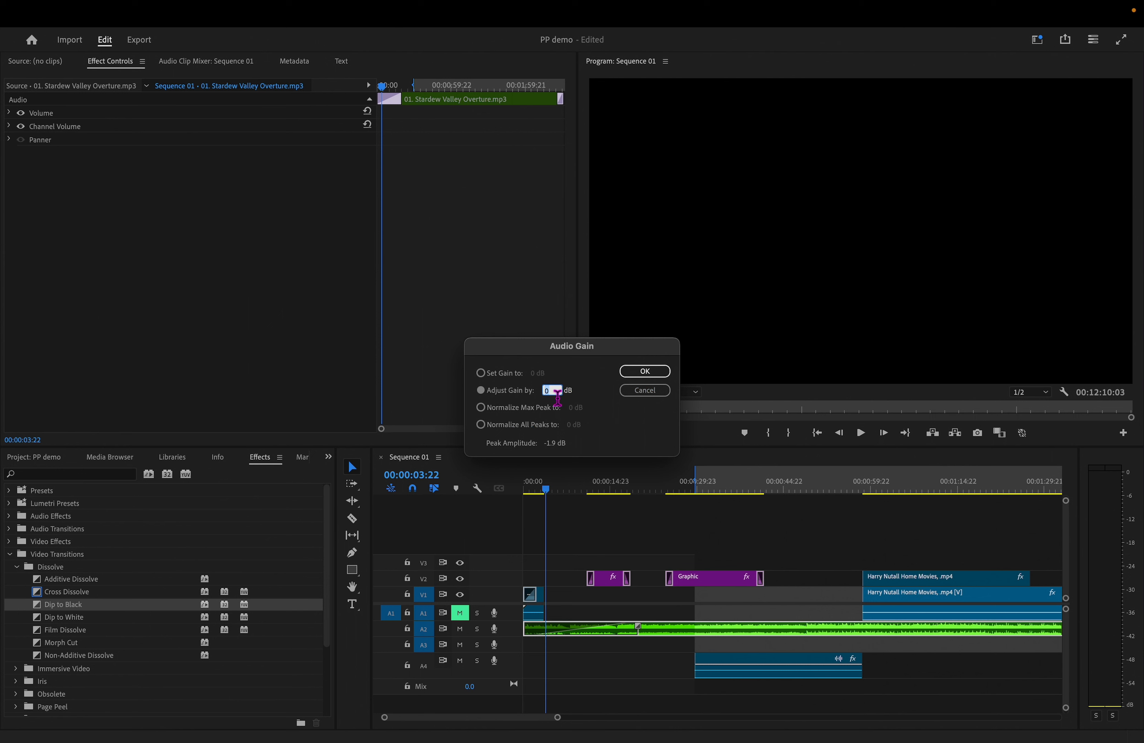
{"action": "left_click", "coordinate": [559, 396]}
{"action": "type", "text": "-1"}
{"action": "double_click", "coordinate": [550, 391]}
{"action": "key", "text": "BackSpace"}
{"action": "left_click", "coordinate": [627, 372]}
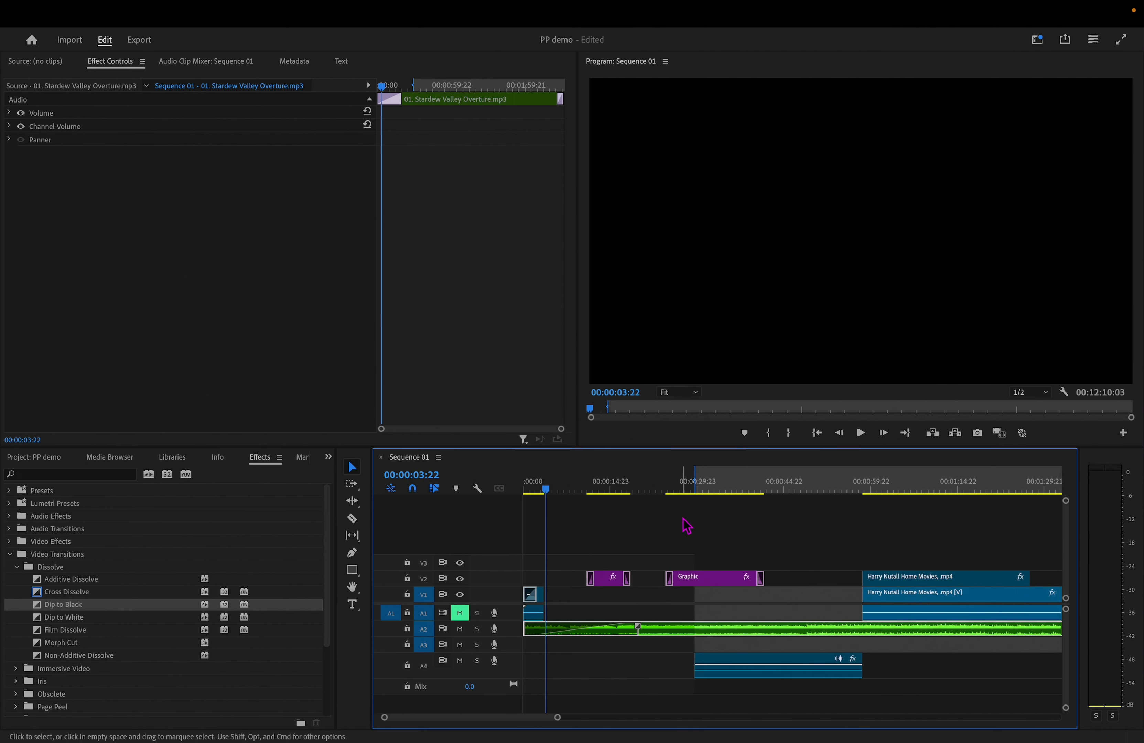
{"action": "left_click", "coordinate": [796, 538]}
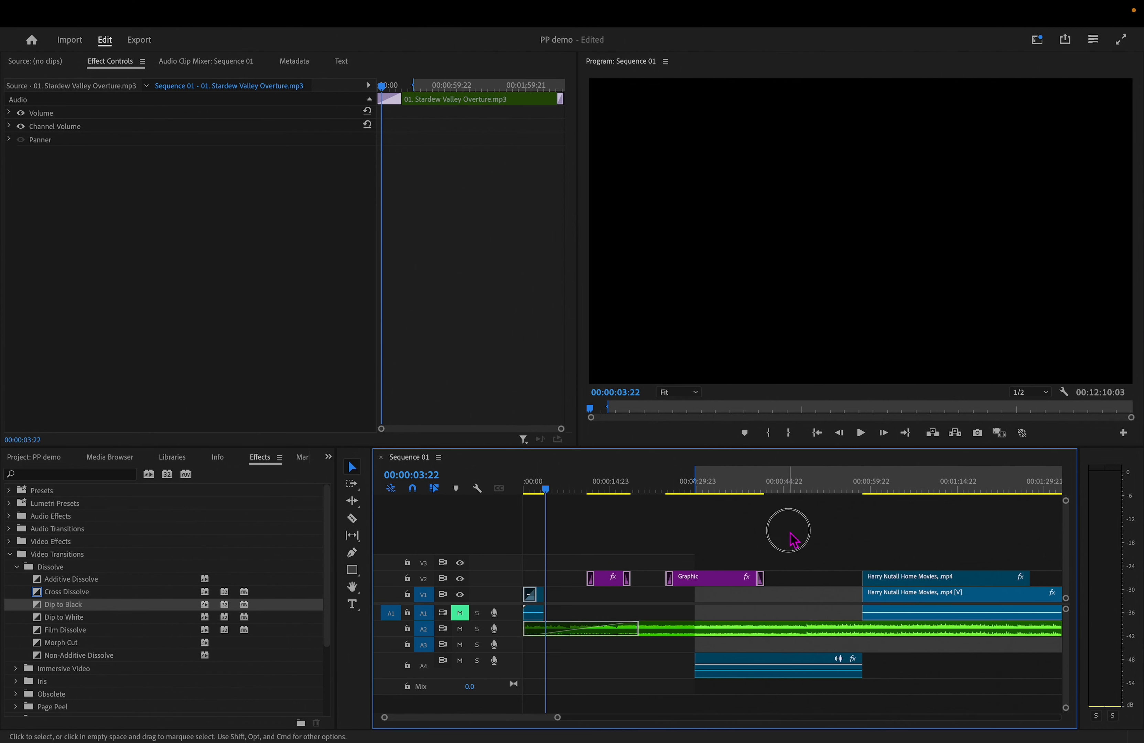
{"action": "left_click_drag", "start_coordinate": [547, 492], "coordinate": [475, 503]}
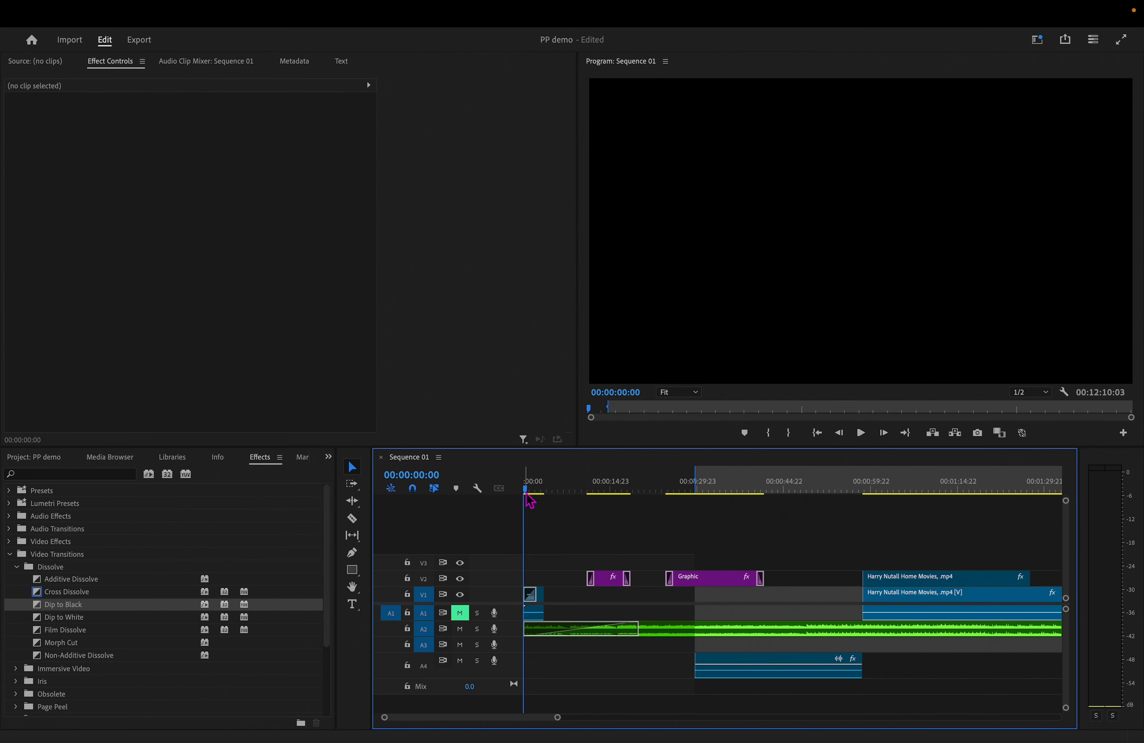
{"action": "left_click_drag", "start_coordinate": [526, 496], "coordinate": [844, 560]}
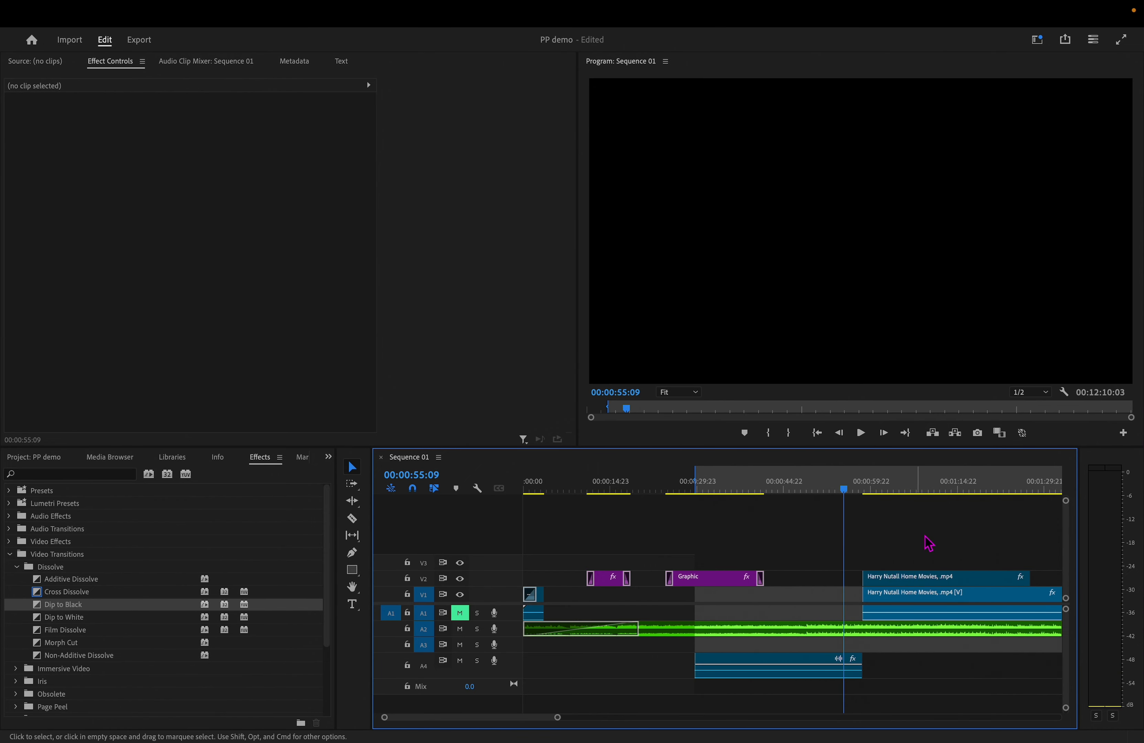